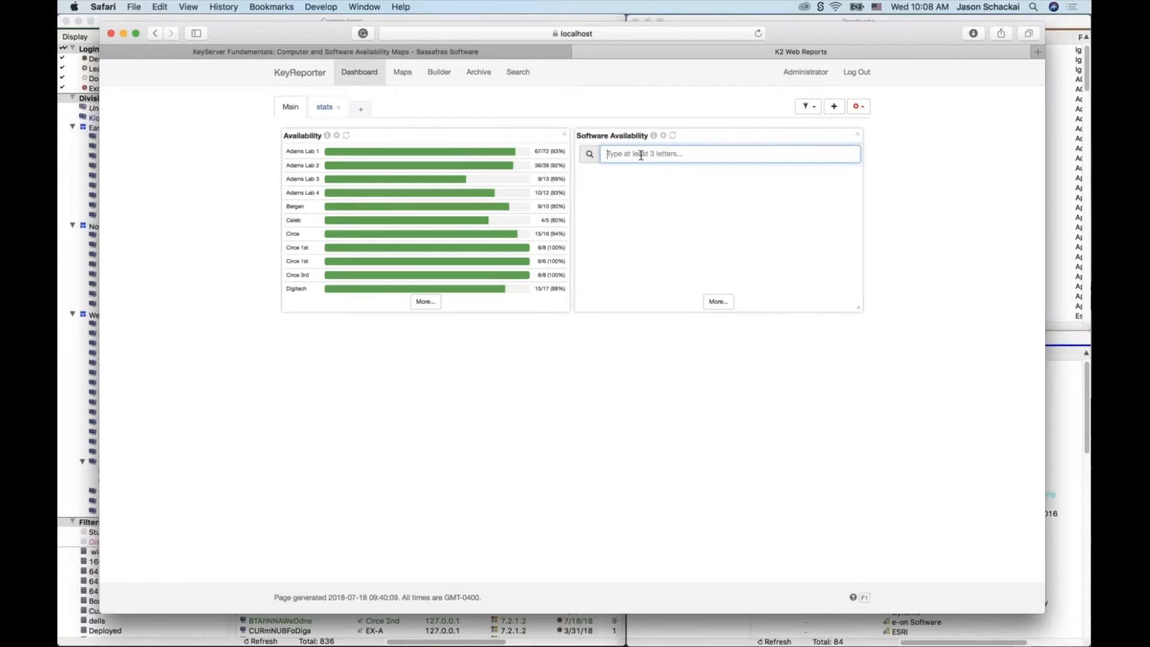
- Search software availability for "photoshop" and review the full results by lab
type("photoshop")
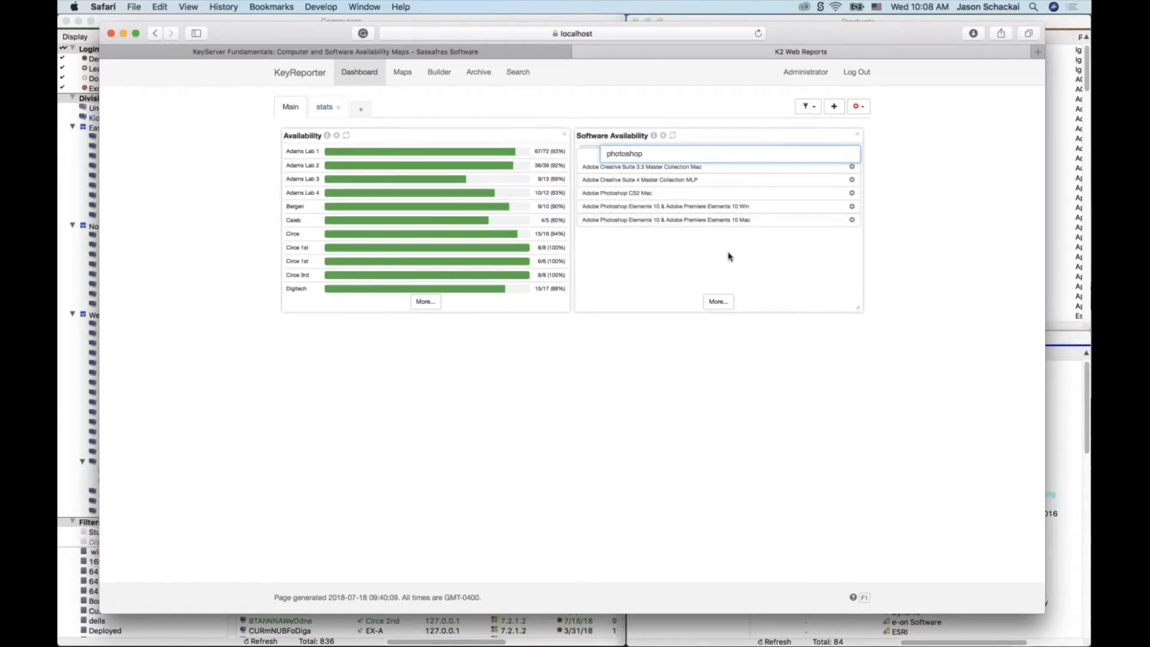
left_click(718, 302)
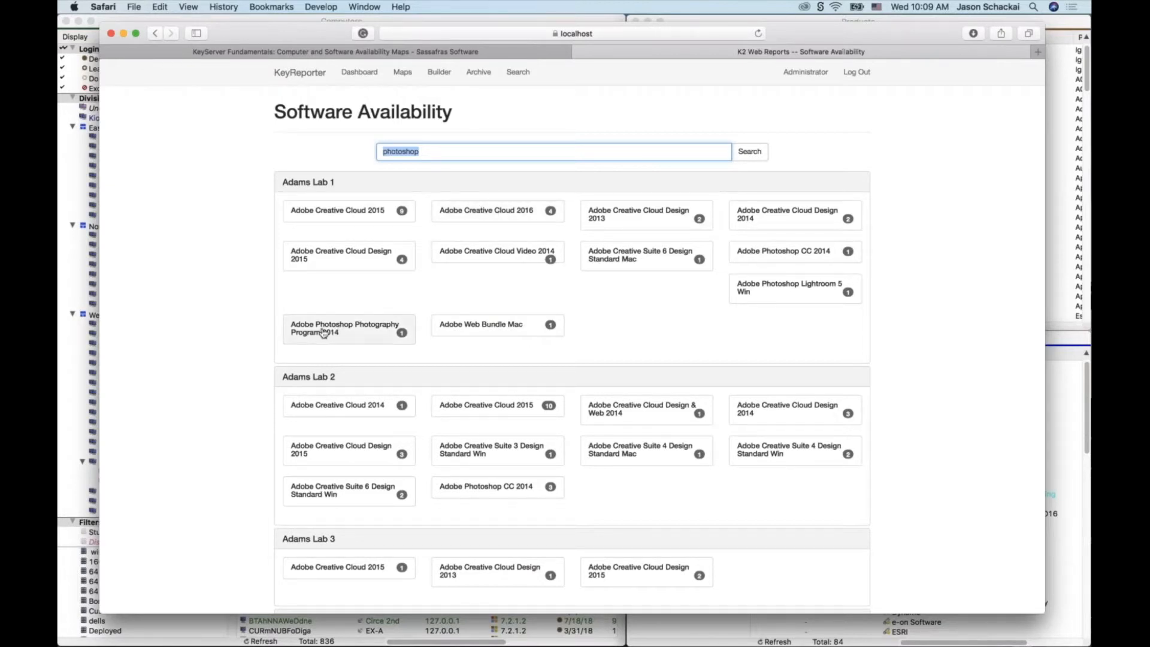
scroll(252, 321, "down", 5)
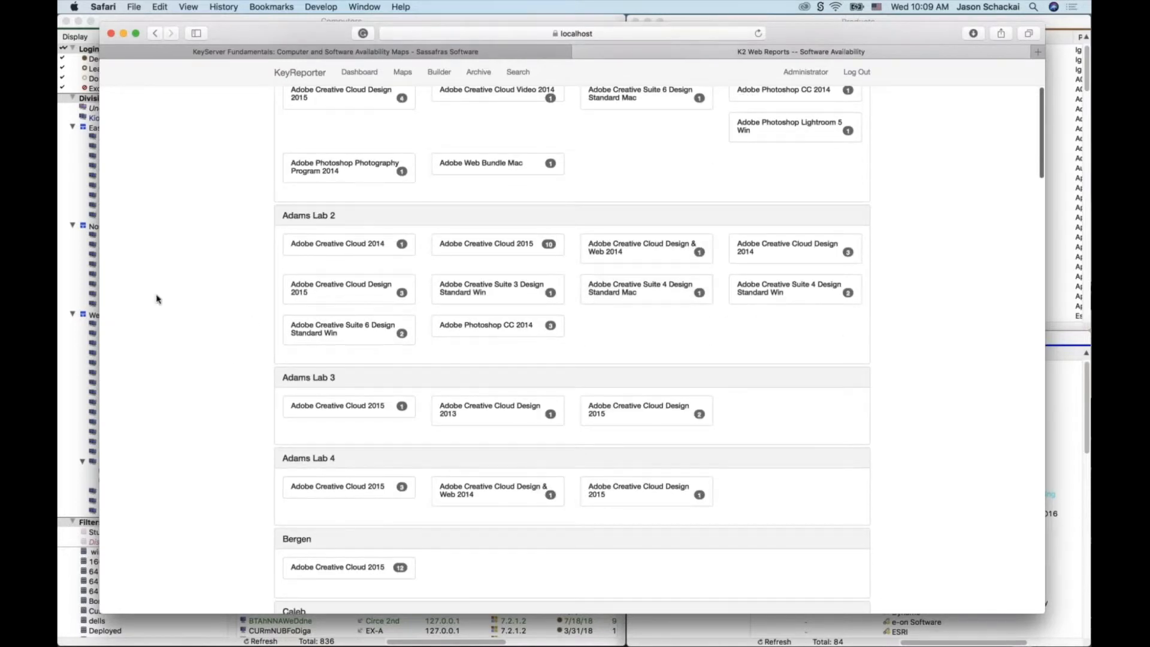
scroll(157, 298, "down", 5)
scroll(157, 298, "down", 6)
scroll(157, 298, "up", 8)
scroll(157, 298, "up", 6)
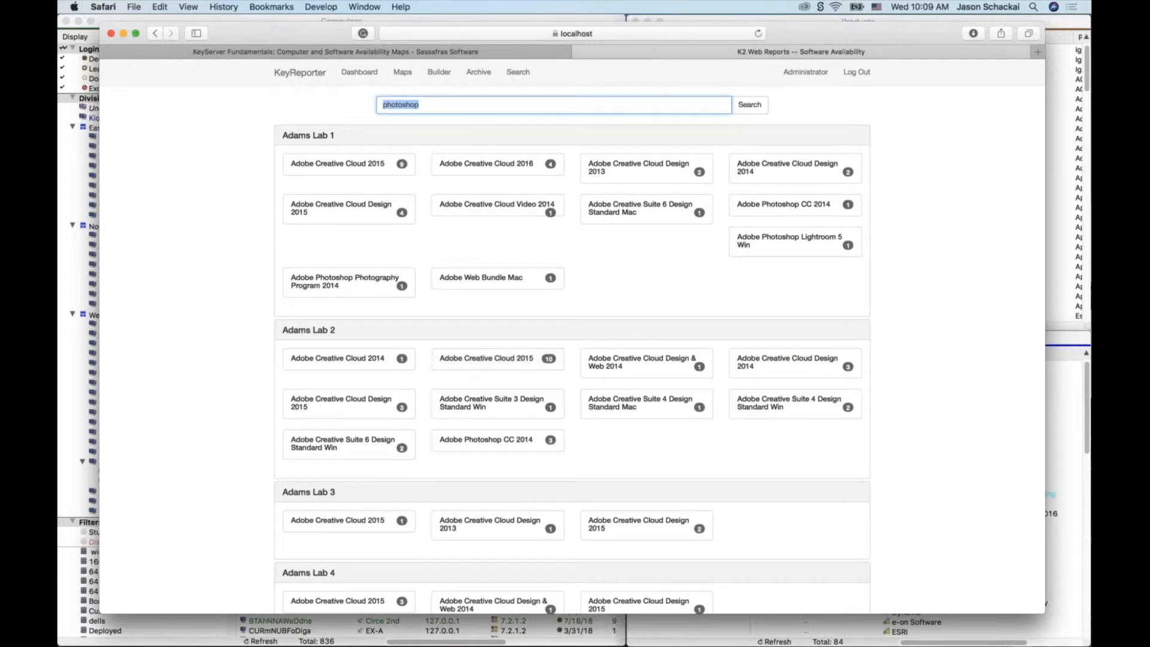
- Show Adobe Creative Cloud 2015 on the Adams Lab 2 map, check its other locations, and return to the dashboard
left_click(525, 366)
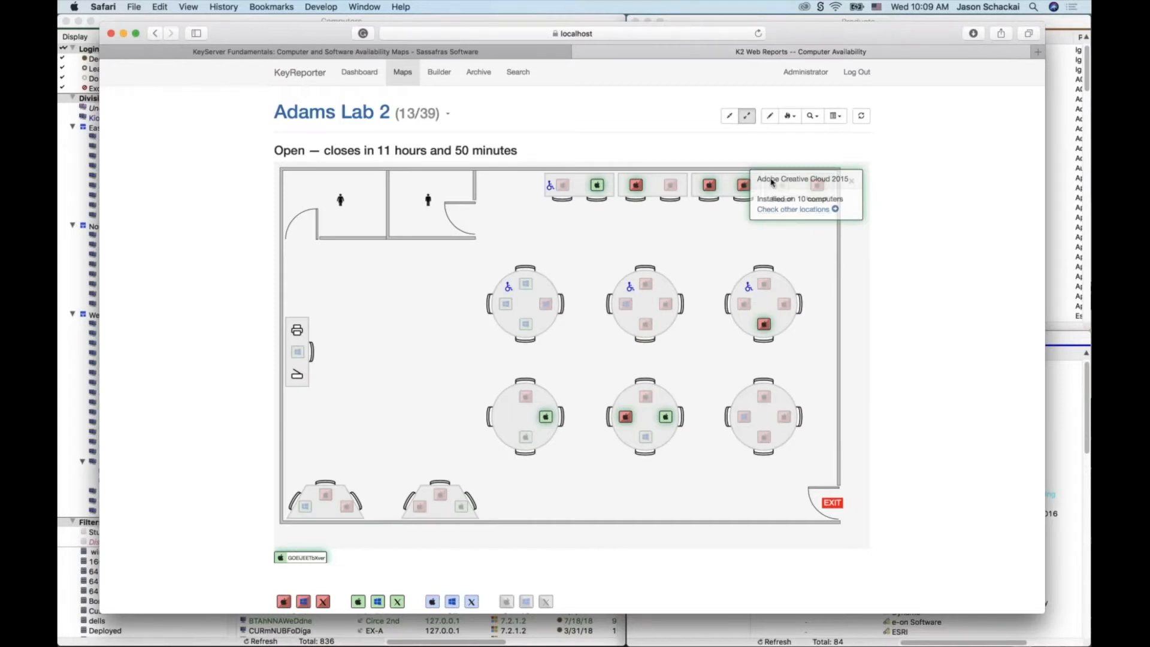
left_click(789, 209)
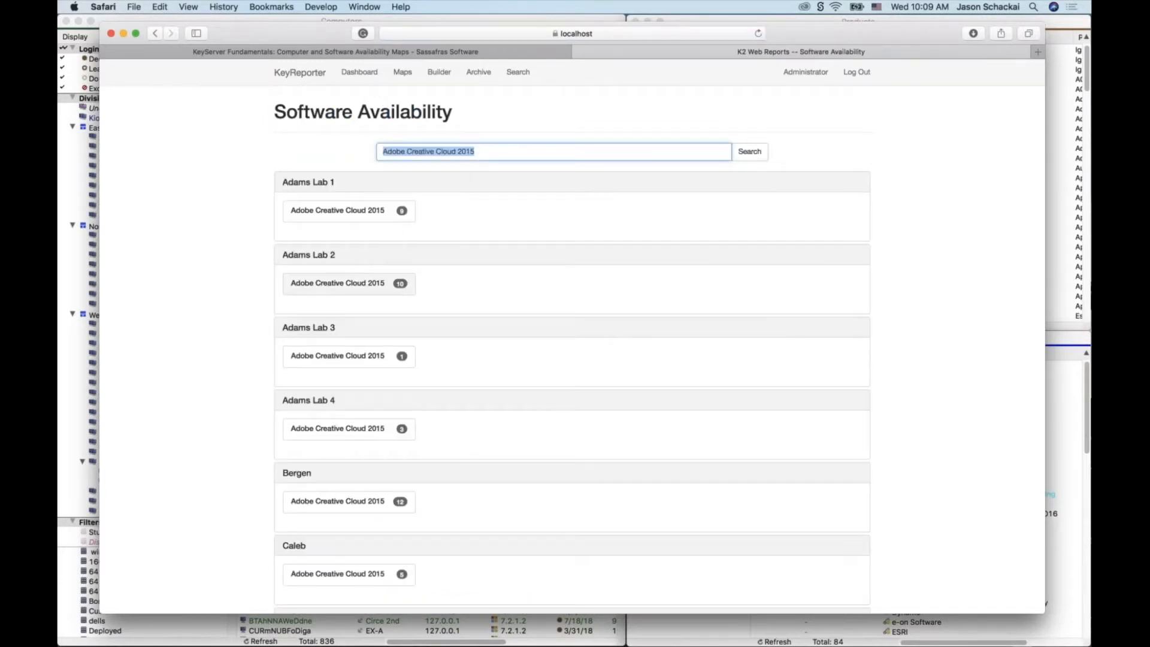
scroll(781, 445, "down", 5)
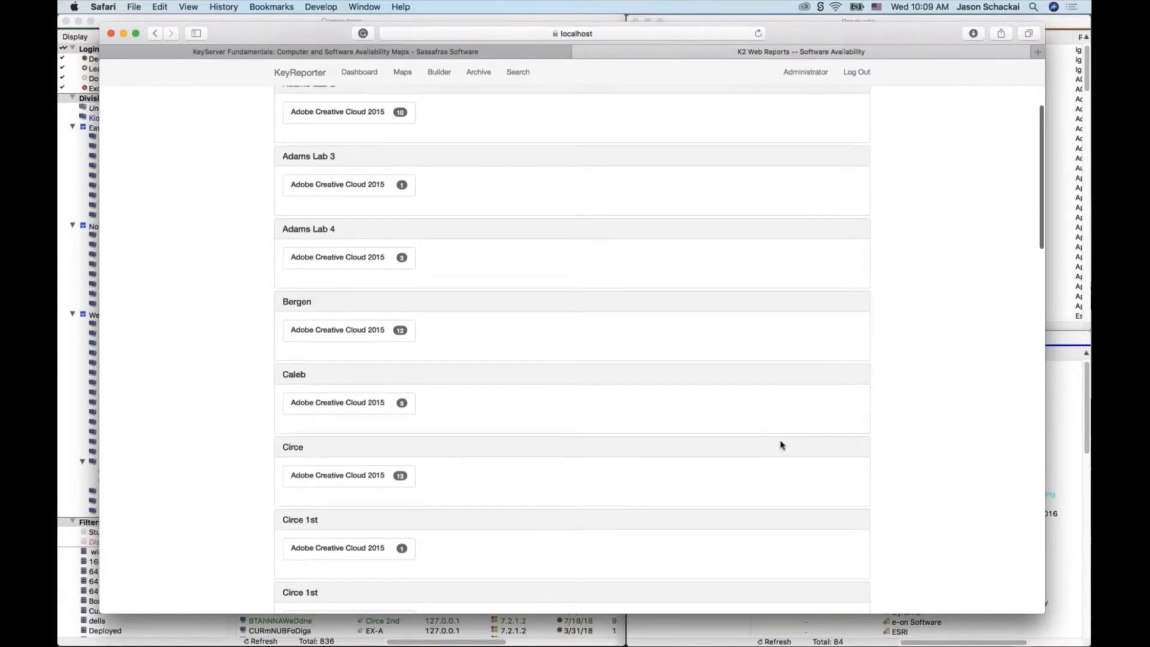
scroll(781, 444, "up", 5)
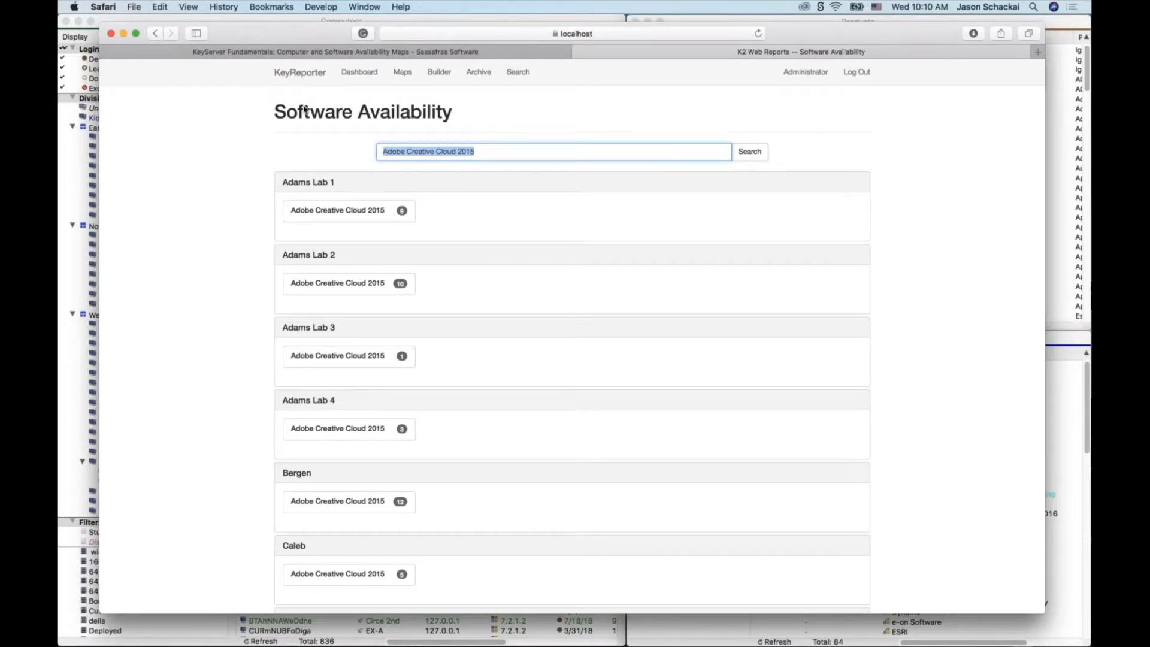
left_click(158, 34)
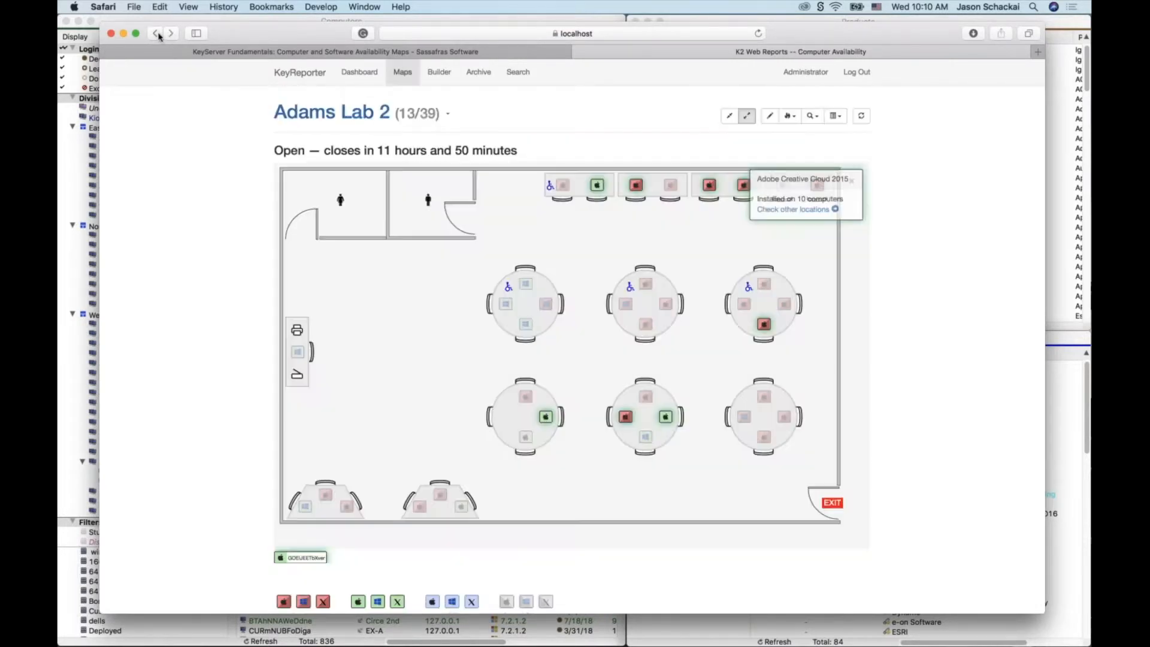
left_click(158, 35)
left_click(158, 34)
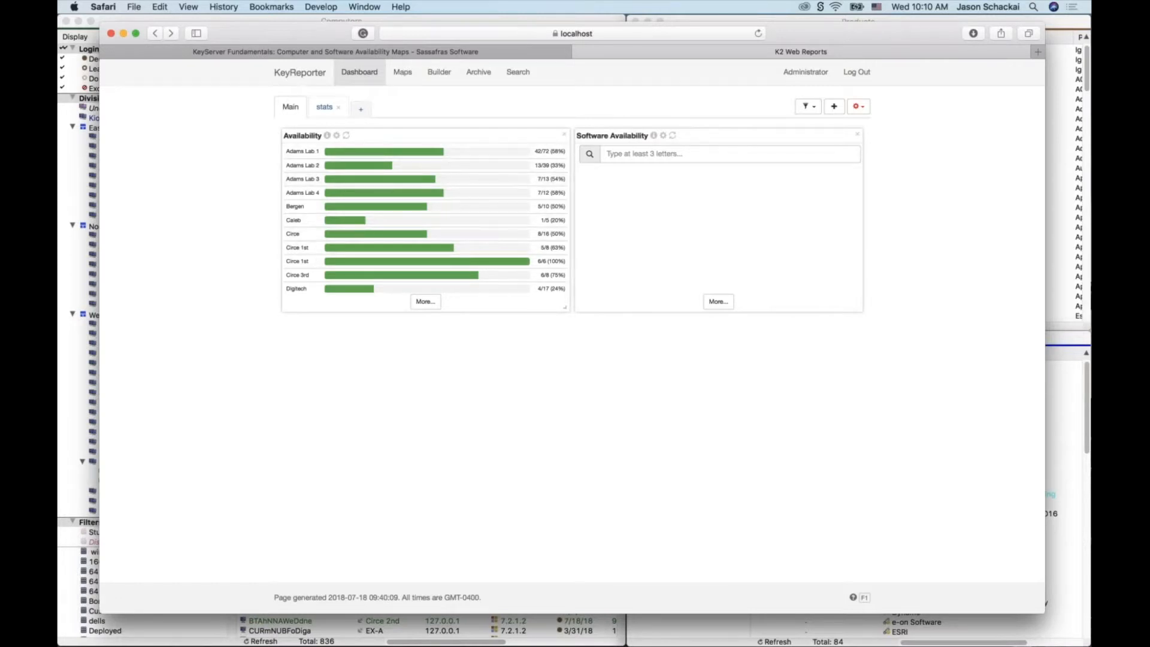
- Open the Divisions map set and compare its list with the divisions in the KeyConfigure Computers window behind the browser
left_click(406, 74)
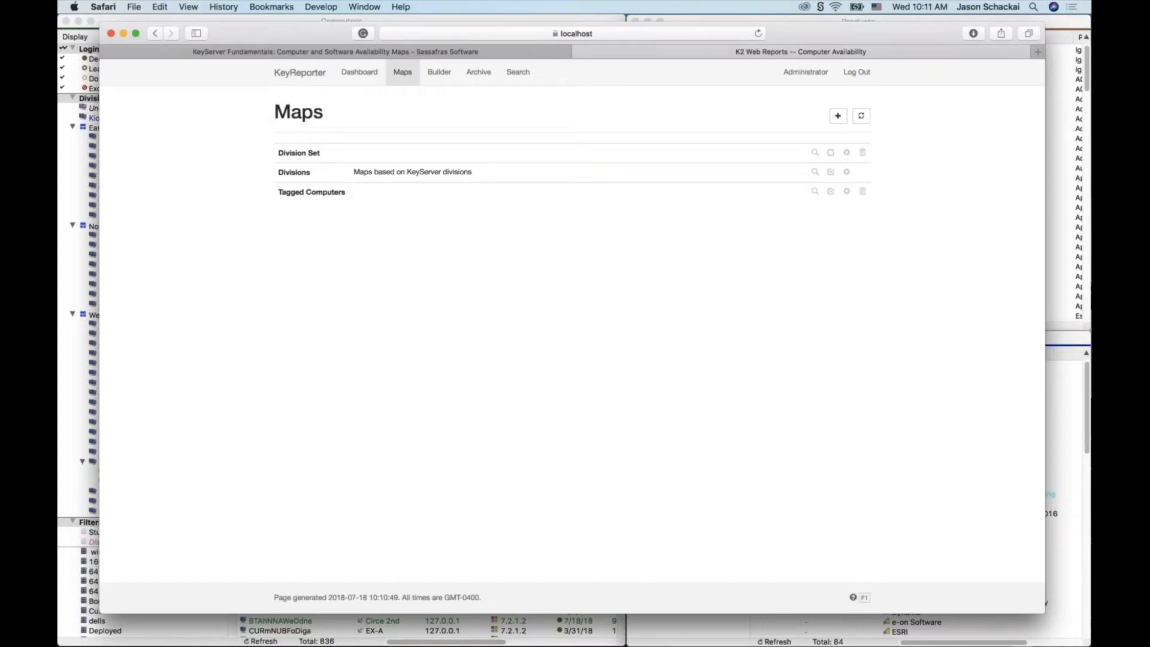
left_click(386, 174)
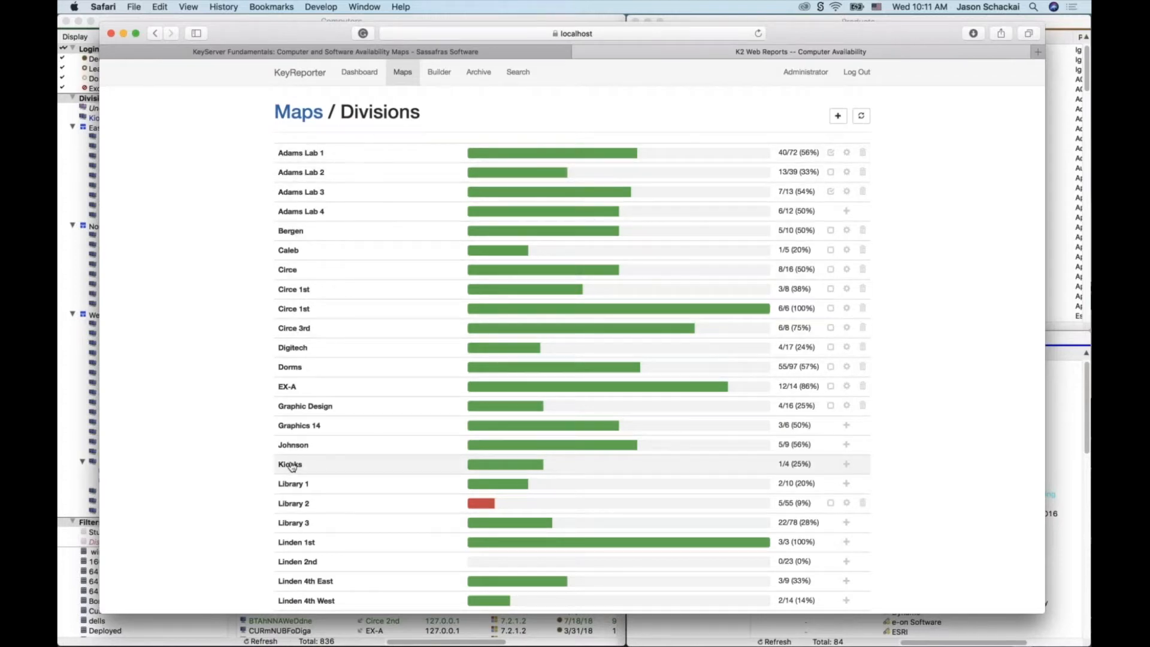
left_click_drag(291, 36, 435, 39)
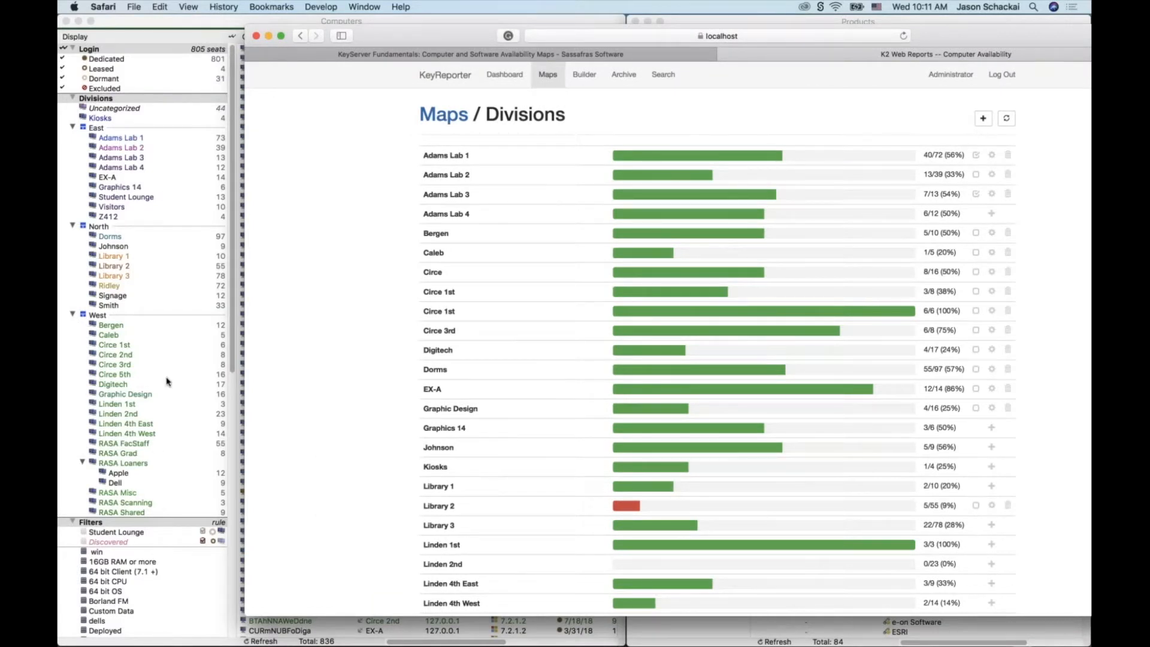
left_click_drag(949, 36, 807, 34)
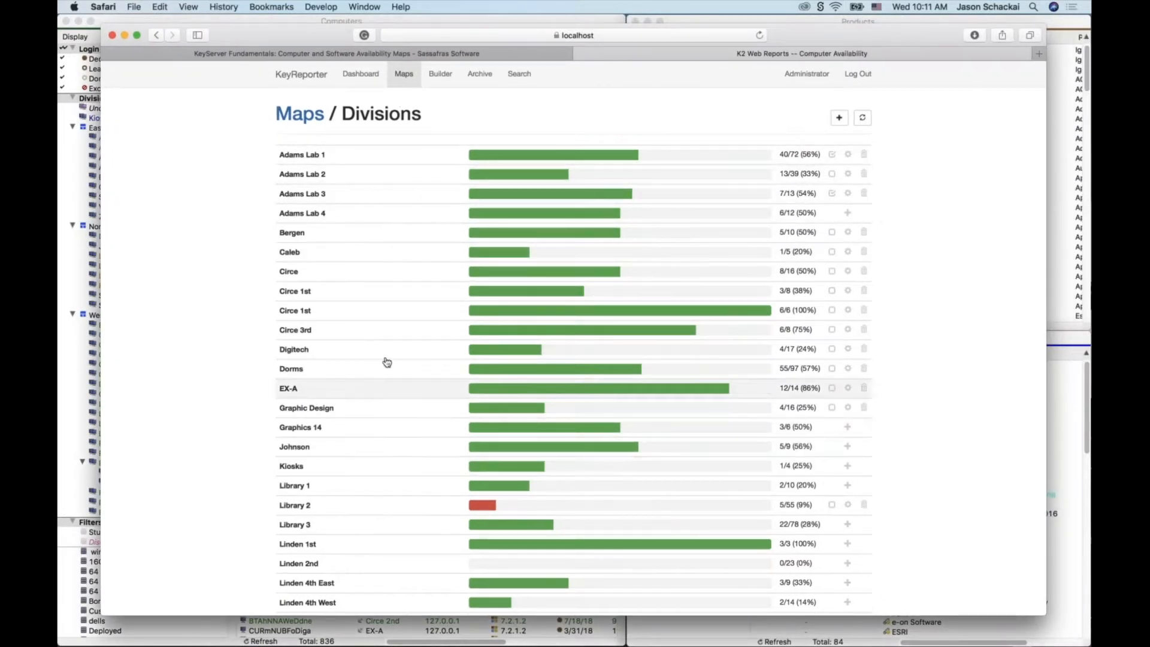
scroll(349, 326, "down", 1)
- View the Division Set map folder and return to the Maps overview
left_click(156, 36)
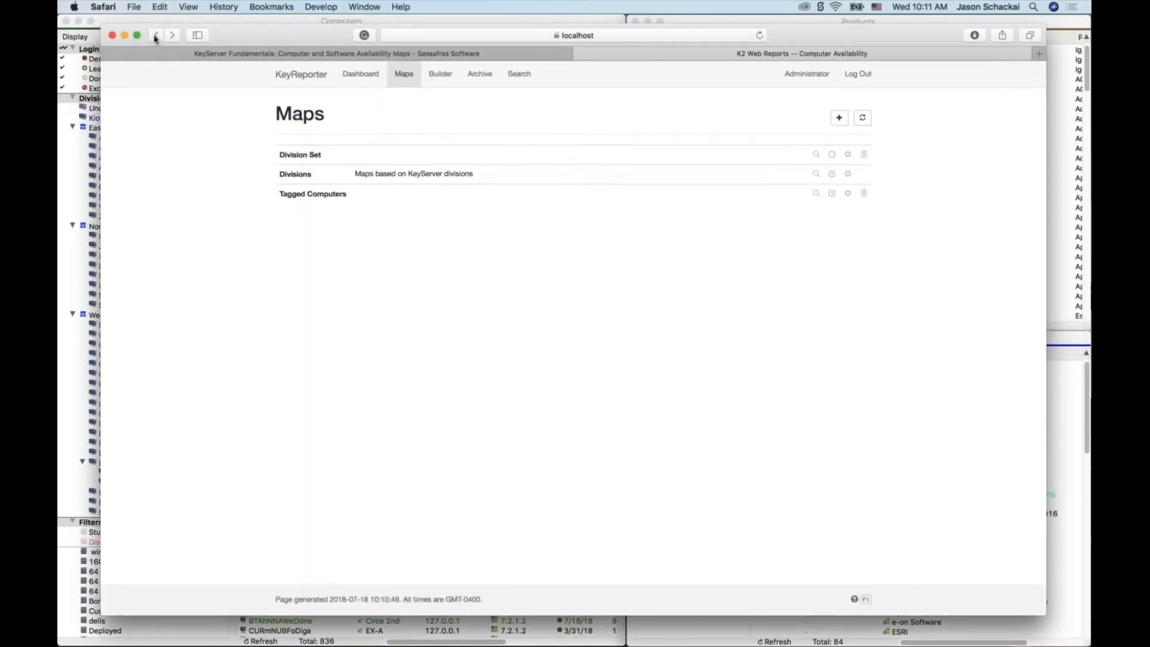
left_click(339, 155)
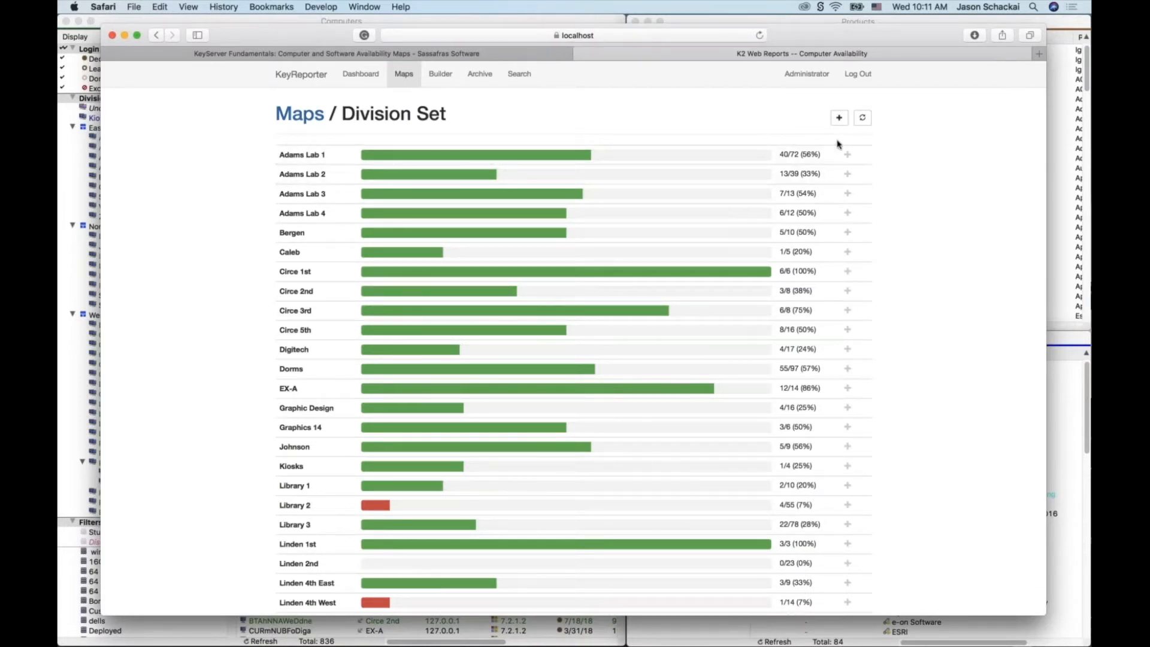
left_click(520, 56)
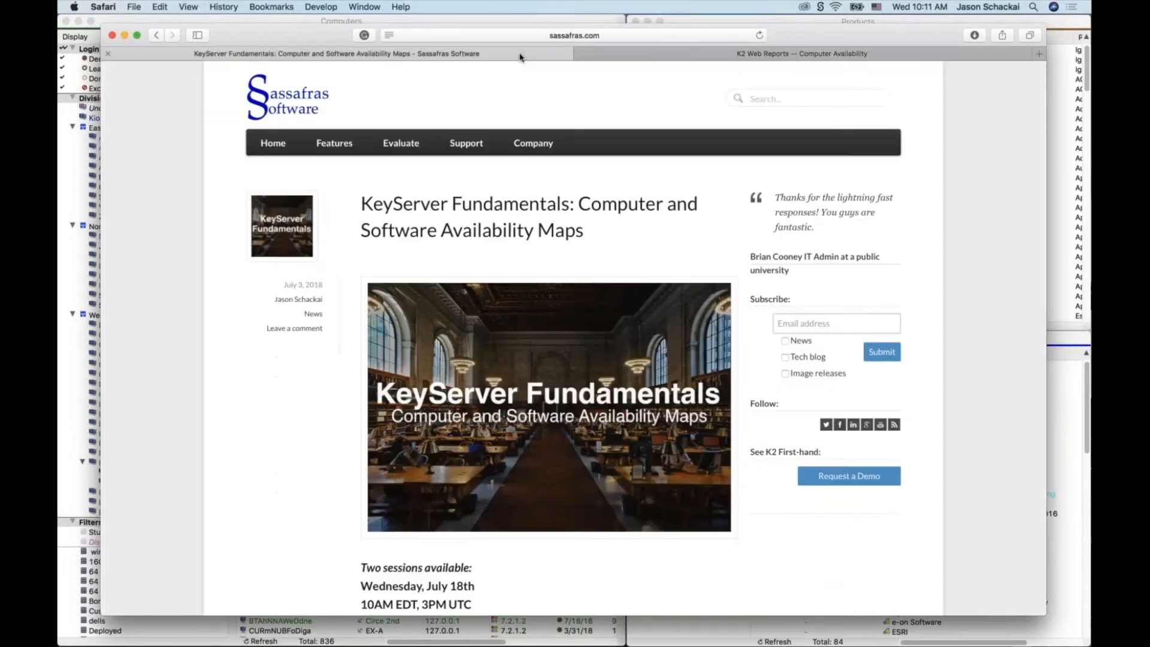
left_click(700, 55)
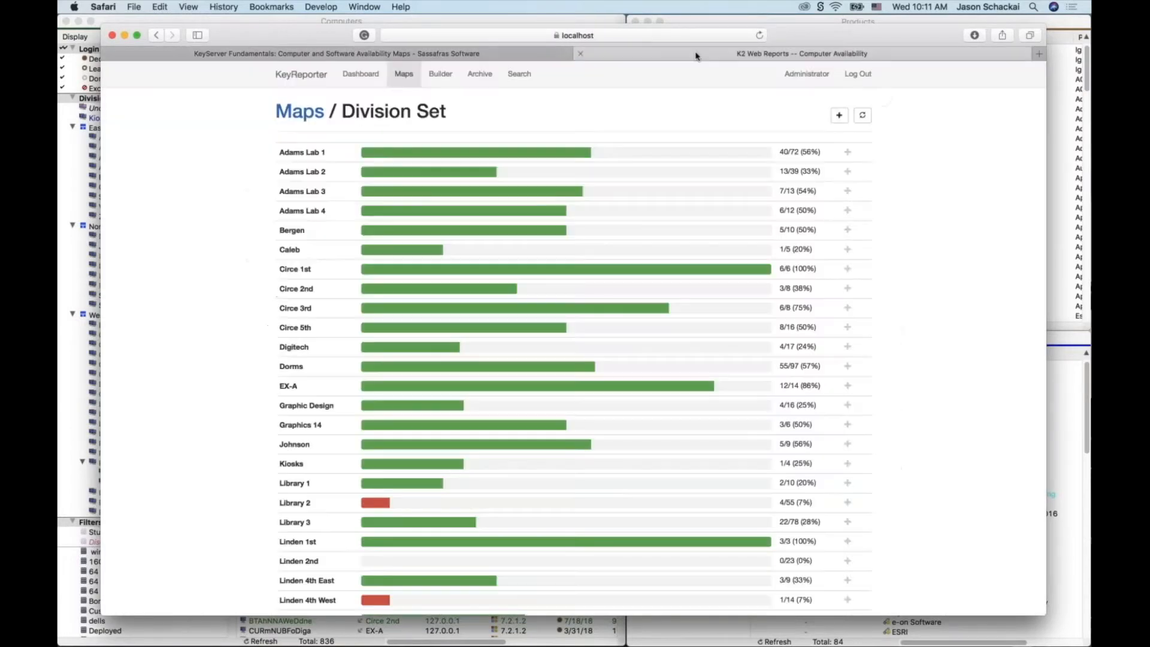
left_click(154, 34)
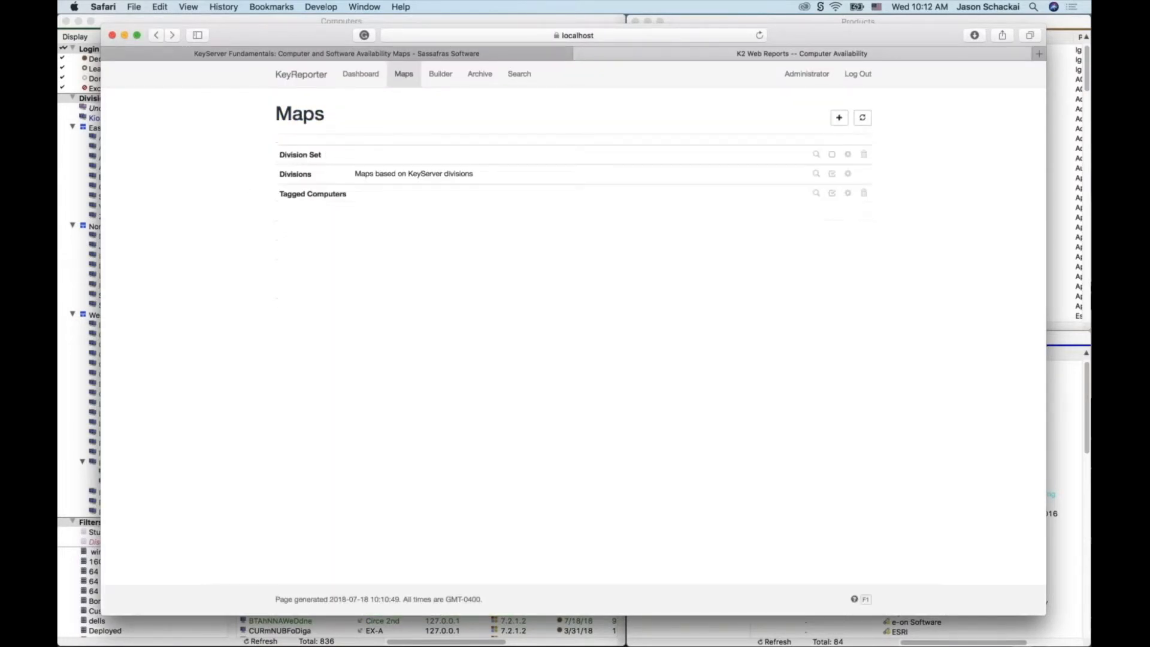
left_click(157, 36)
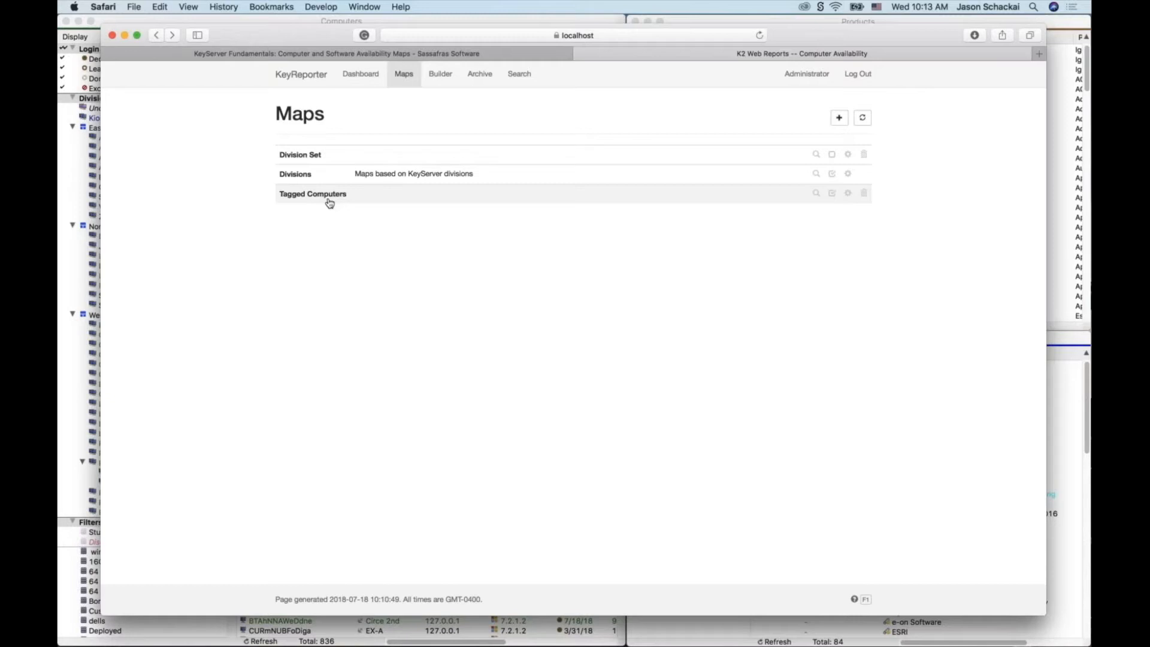
- View the Adams Lab 2 floor map in the Divisions set and return to the Divisions list
left_click(454, 179)
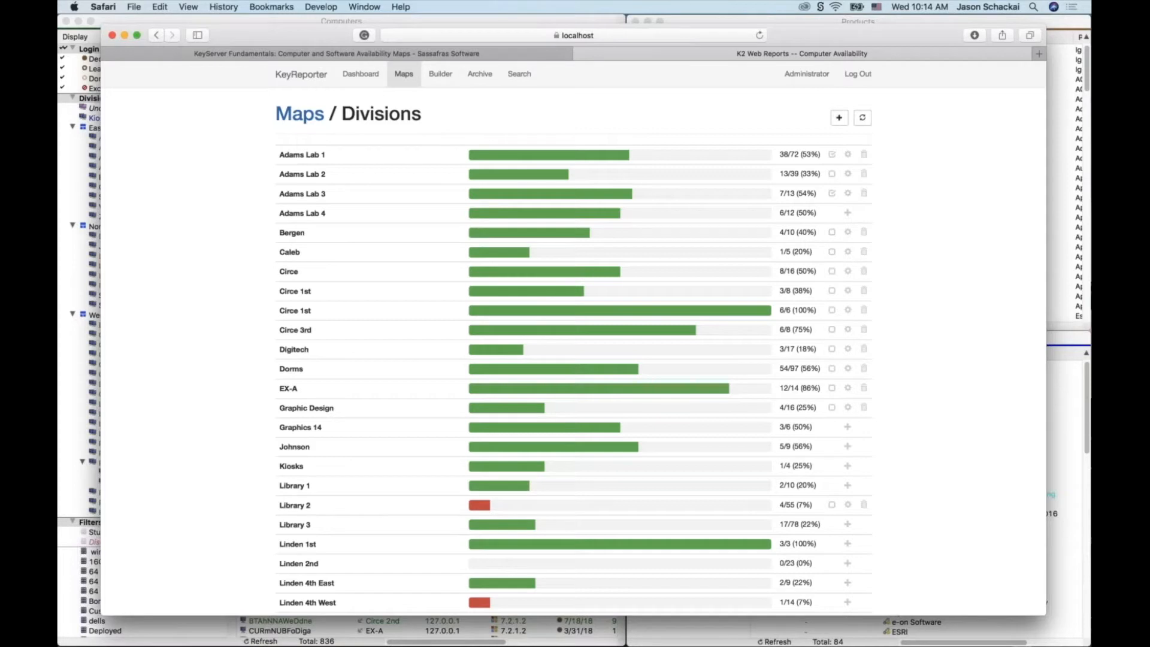
left_click(524, 175)
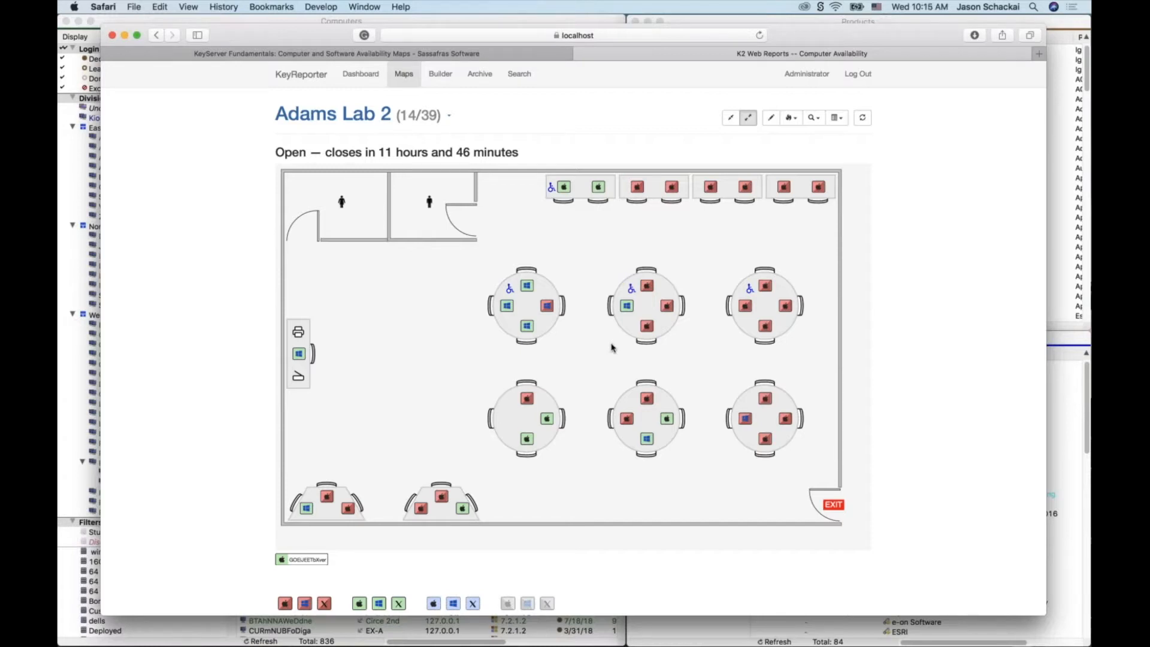
left_click(156, 36)
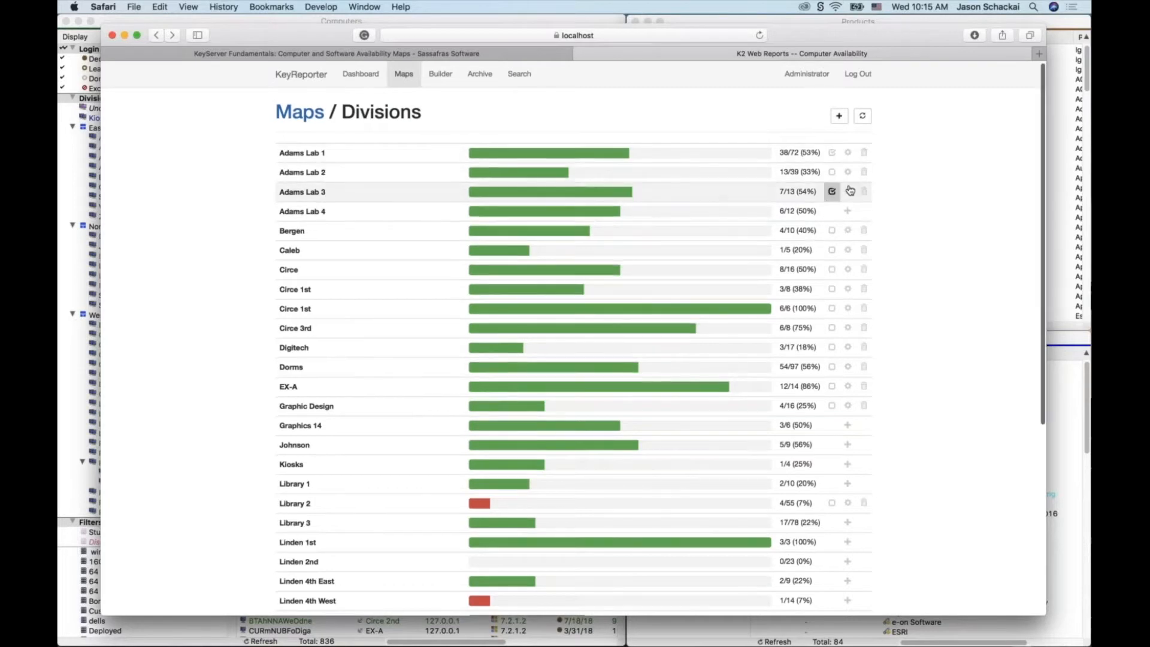
scroll(849, 191, "down", 1)
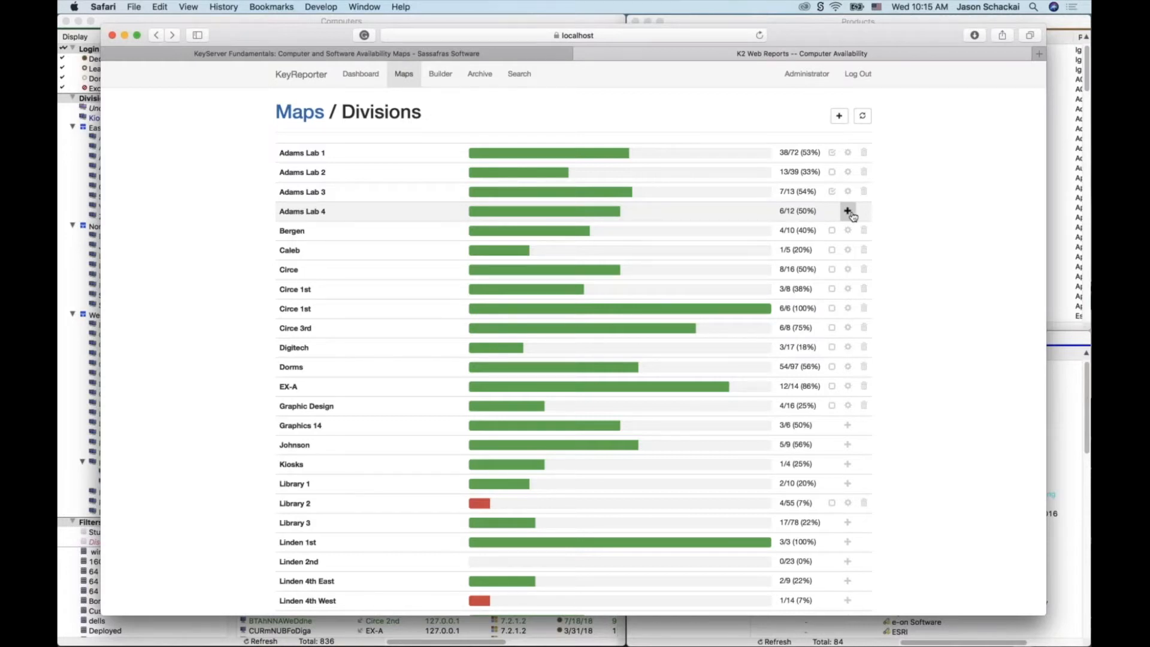
- Create a map for the Adams Lab 4 division, keeping the name Adams Lab 4 and leaving it hidden from public viewers
left_click(847, 212)
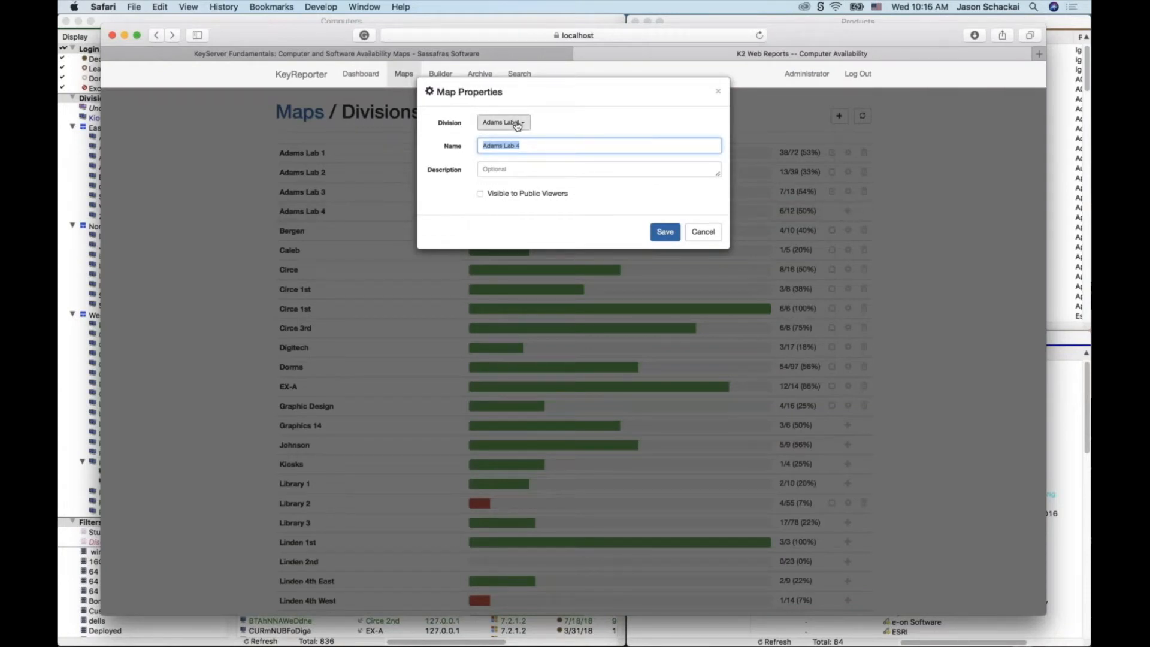
left_click_drag(552, 144, 484, 143)
left_click(564, 145)
left_click_drag(483, 145, 584, 148)
left_click(585, 148)
left_click(666, 233)
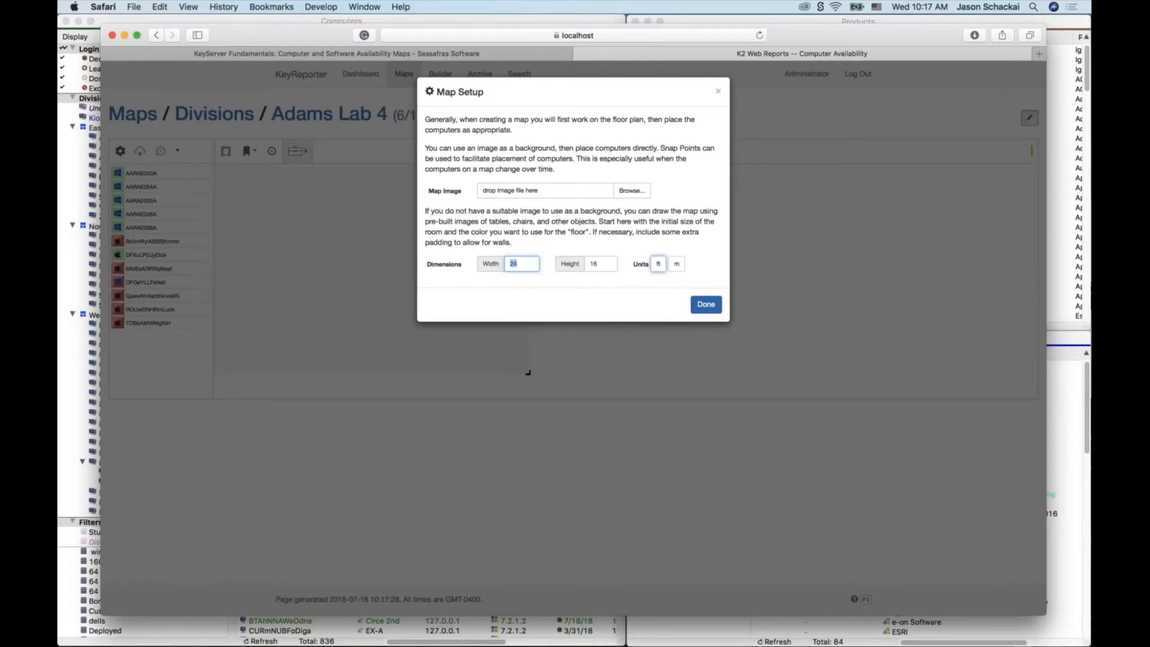
- Finish the map setup without a background image and enlarge the floor area to about 51.2 by 27.3 ft
left_click(707, 305)
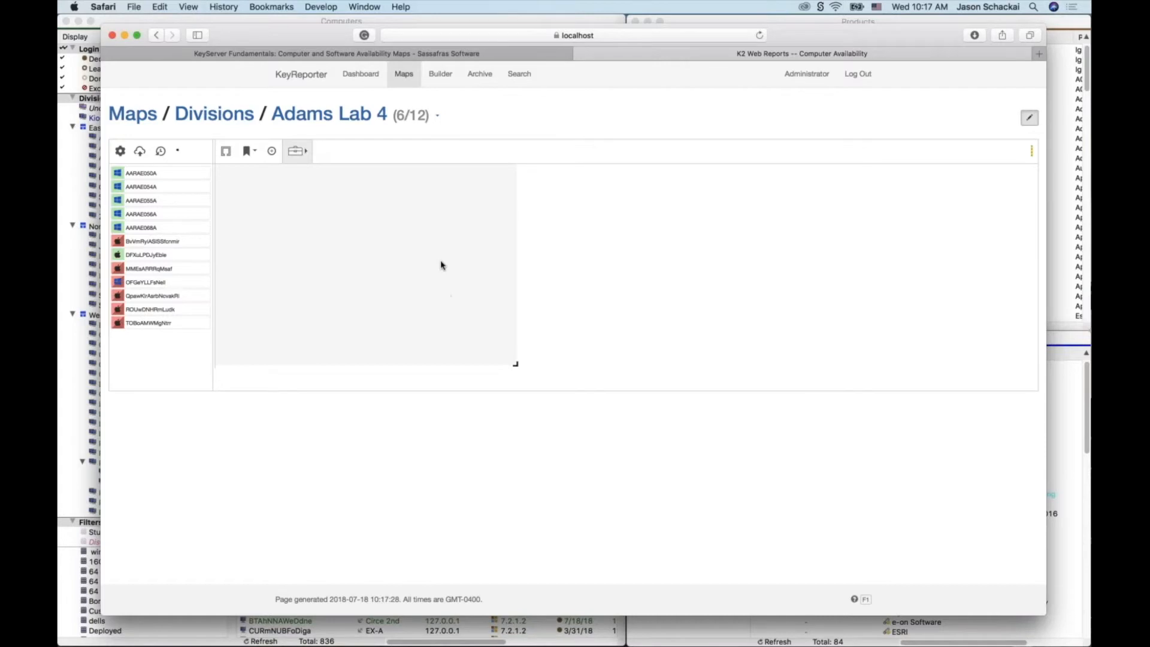
left_click_drag(515, 367, 878, 502)
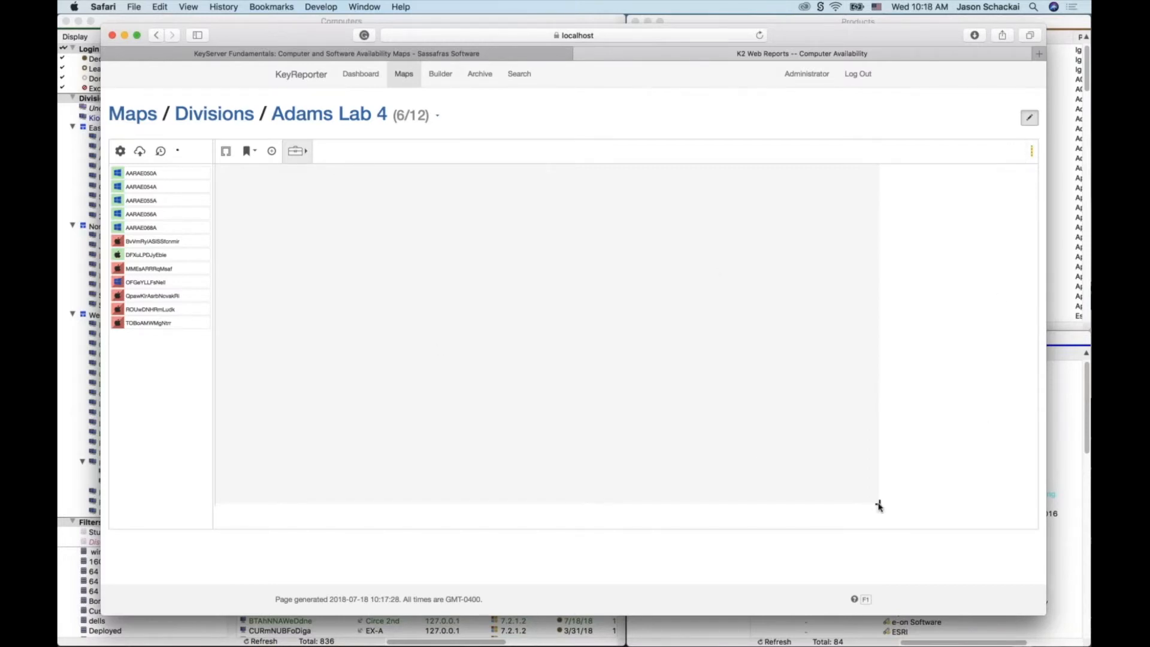
mouse_move(878, 502)
left_mouse_down()
mouse_move(807, 498)
mouse_move(850, 509)
mouse_move(847, 500)
mouse_move(849, 527)
mouse_move(839, 508)
mouse_move(857, 506)
left_mouse_up()
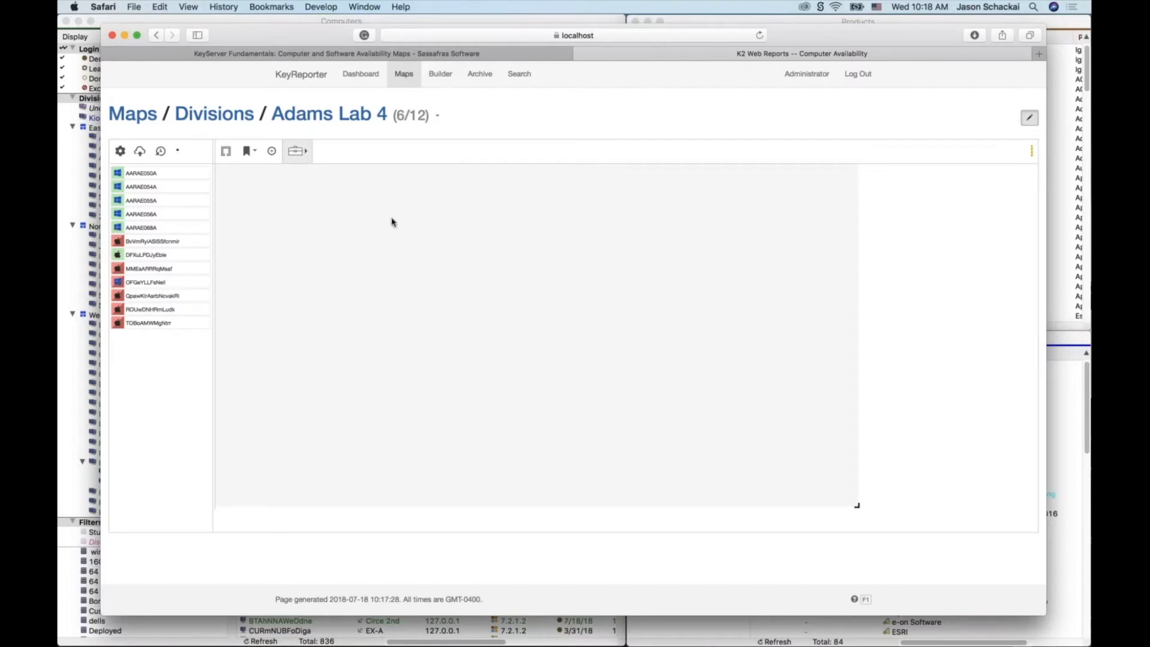
- Examine the Adams Lab 4 map properties, trying a darker grey floor color and restoring the light grey
left_click(120, 151)
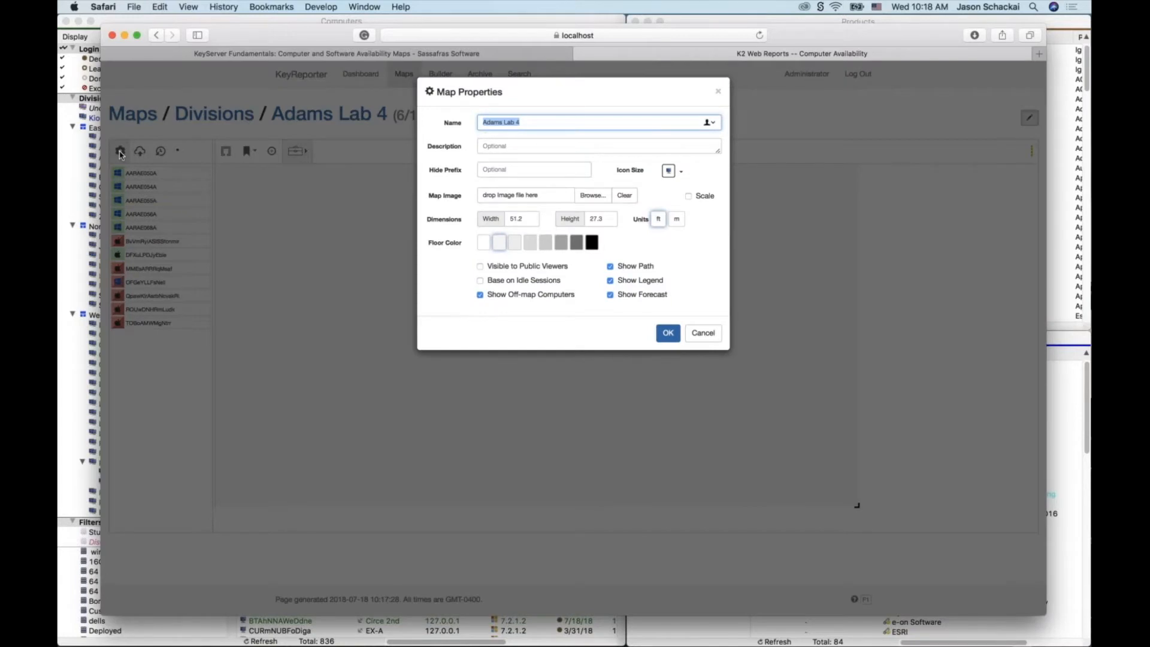
left_click(512, 170)
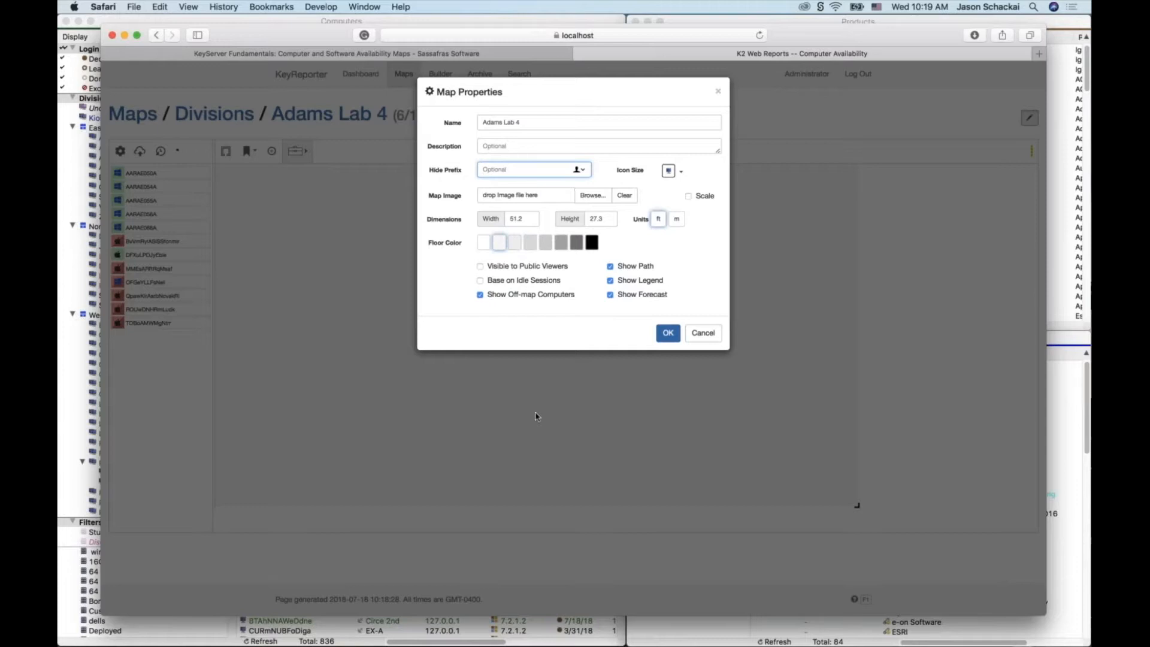
left_click(549, 244)
left_click(499, 242)
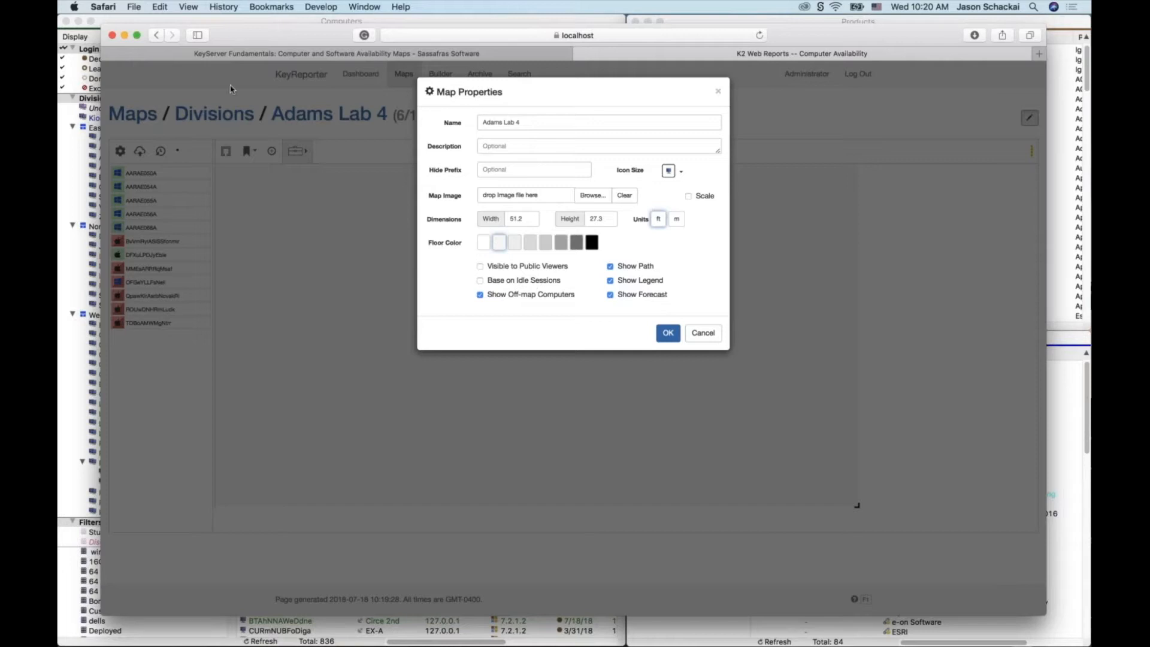
- Switch to KeyConfigure and view the Idle settings in General Settings
left_click(105, 19)
left_click(221, 8)
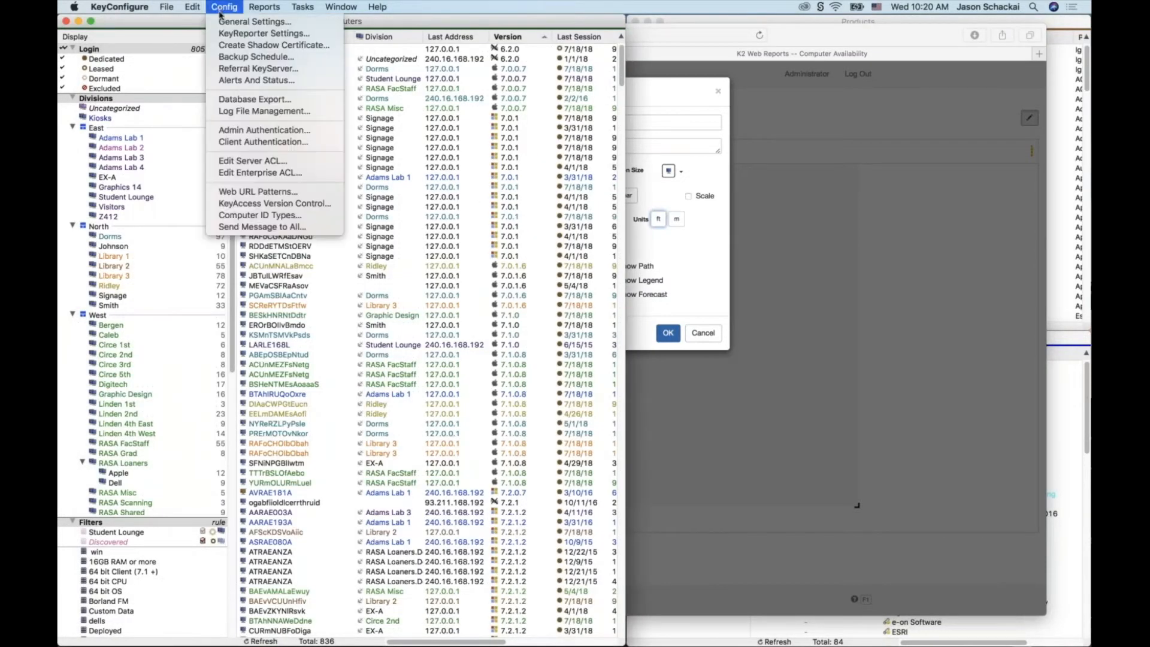
left_click(233, 24)
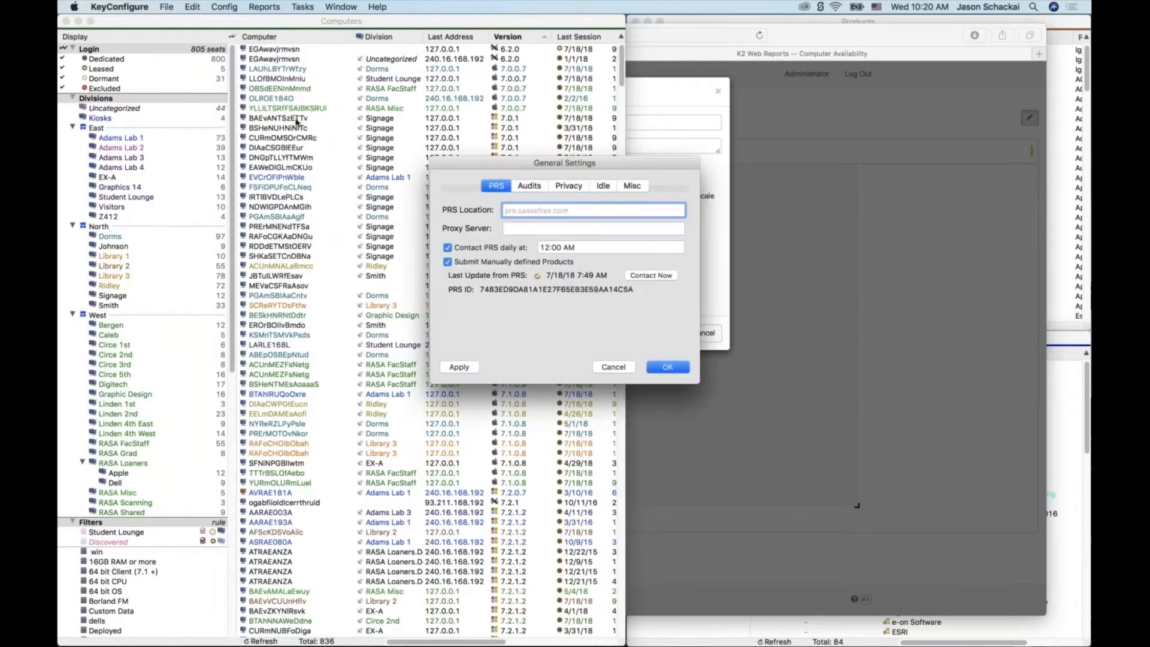
left_click(602, 187)
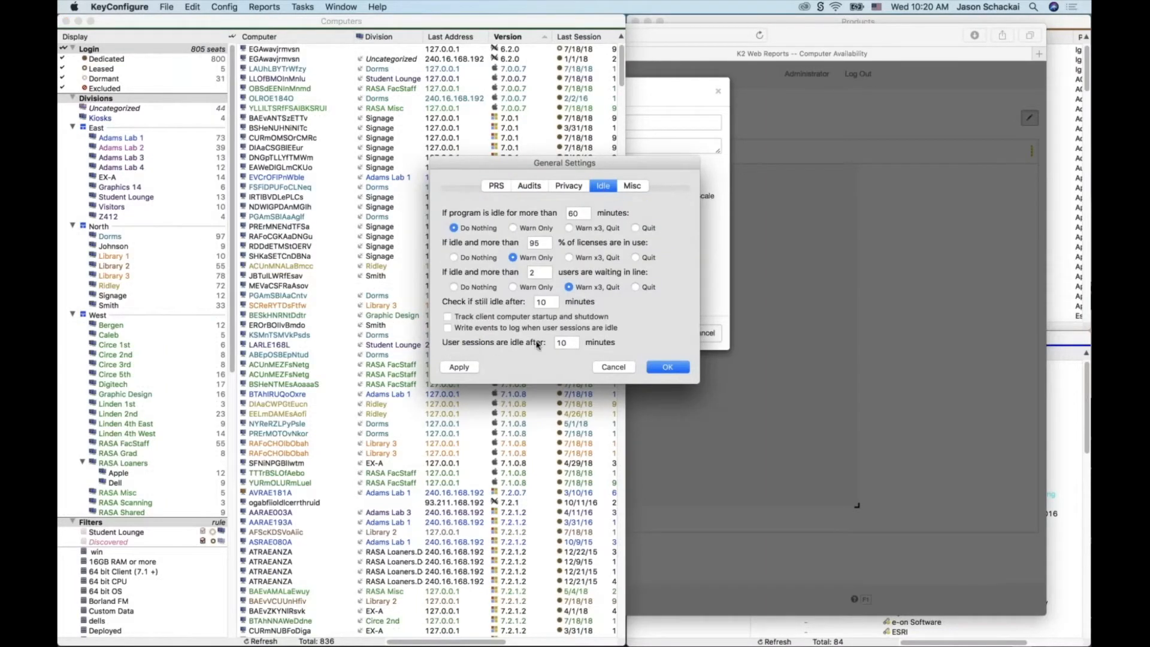
- Set user sessions to count as idle after 5 minutes, apply the General Settings and return to the KeyReporter map in Safari
double_click(566, 343)
type("5")
left_click(668, 367)
left_click(685, 288)
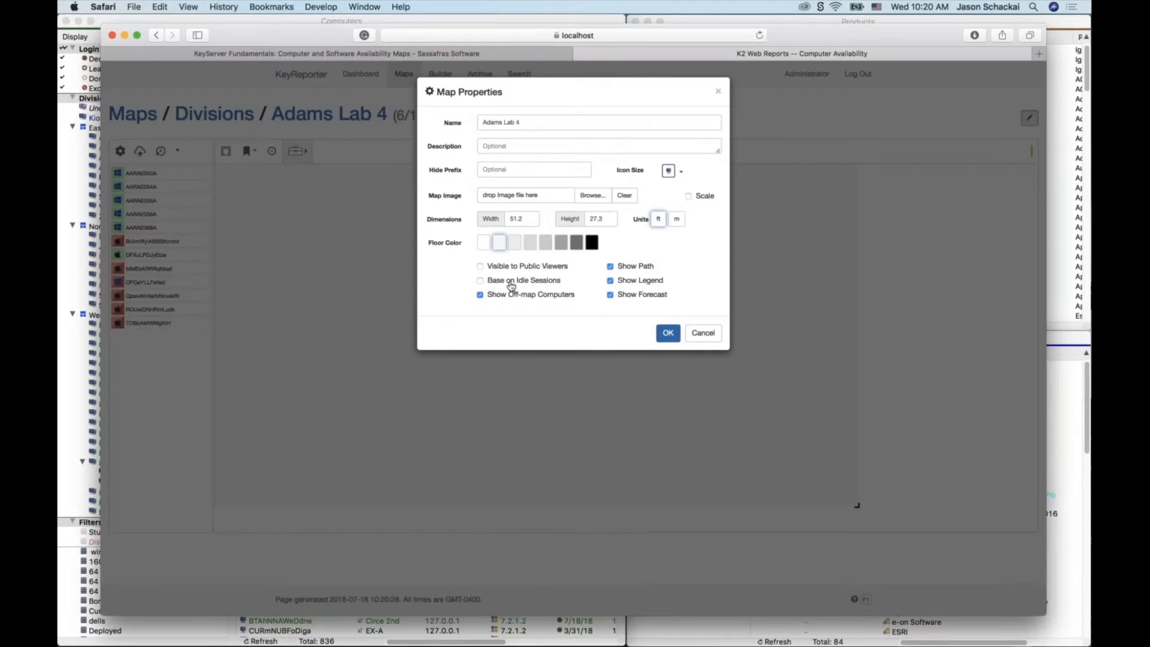
- Turn off Show Path in the map properties while leaving Base on Idle Sessions disabled
left_click(491, 283)
left_click(491, 283)
left_click(610, 267)
left_click(668, 333)
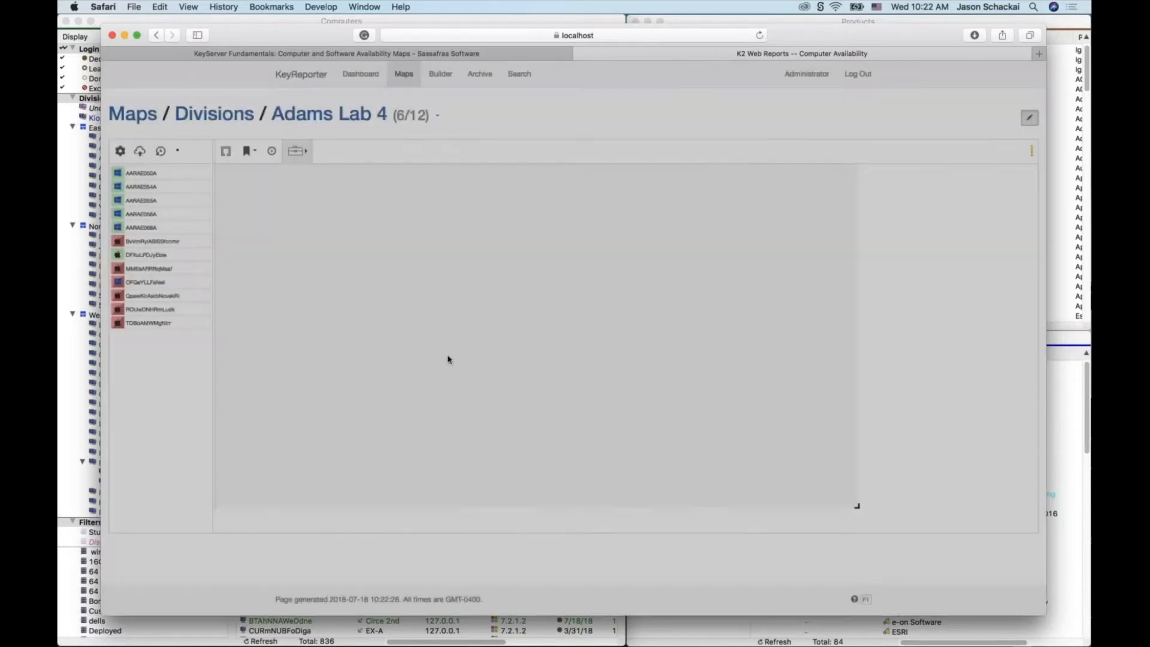
- Reload the Adams Lab 4 map, accept its setup with the existing dimensions and recheck the map properties
left_click(462, 35)
key("Return")
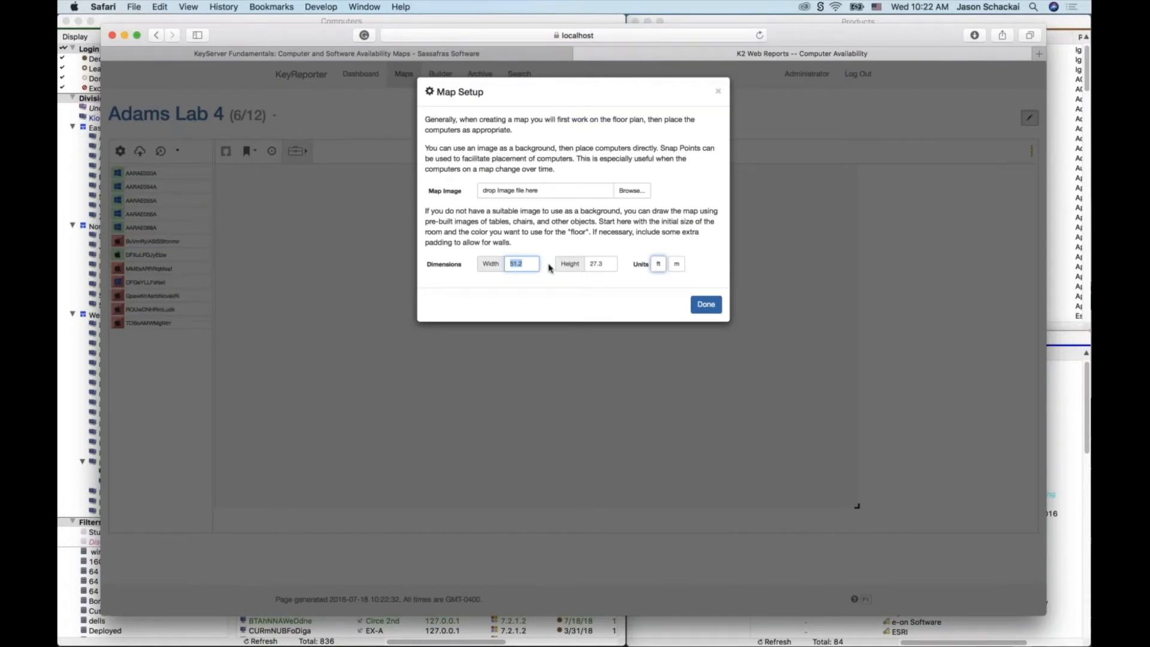
left_click(706, 306)
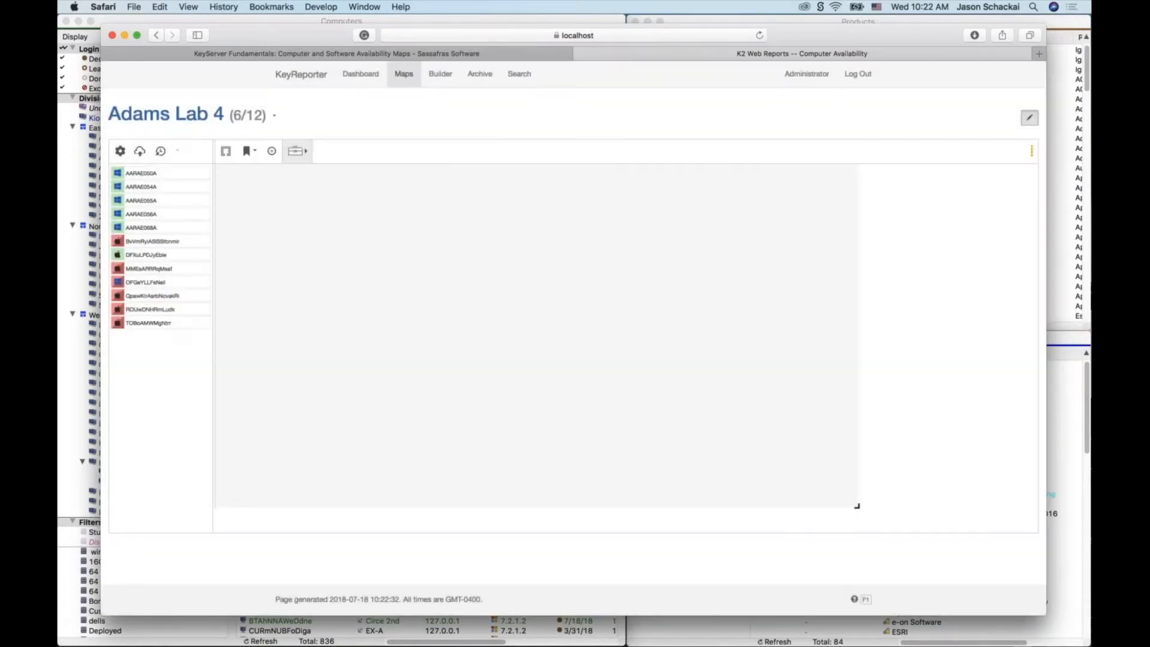
left_click(120, 150)
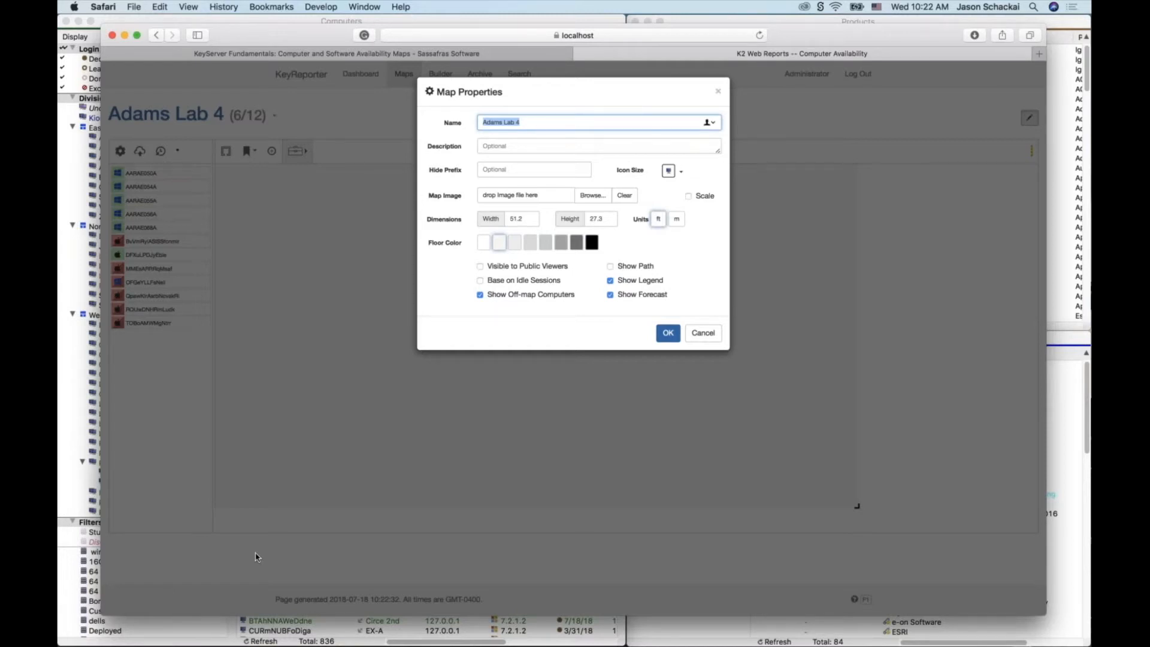
left_click(668, 333)
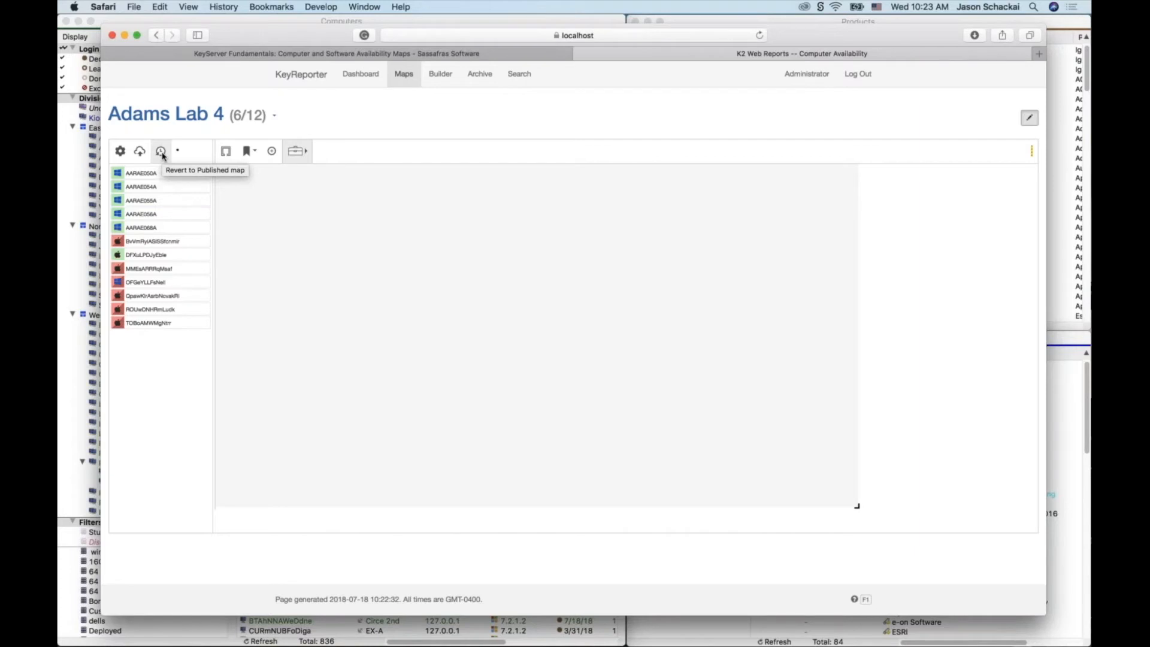
- Draw a wall along the lower left side and a second wall around the rest of the room, leaving two openings
left_click(226, 154)
mouse_move(219, 498)
left_mouse_down()
mouse_move(216, 313)
mouse_move(224, 336)
left_mouse_up()
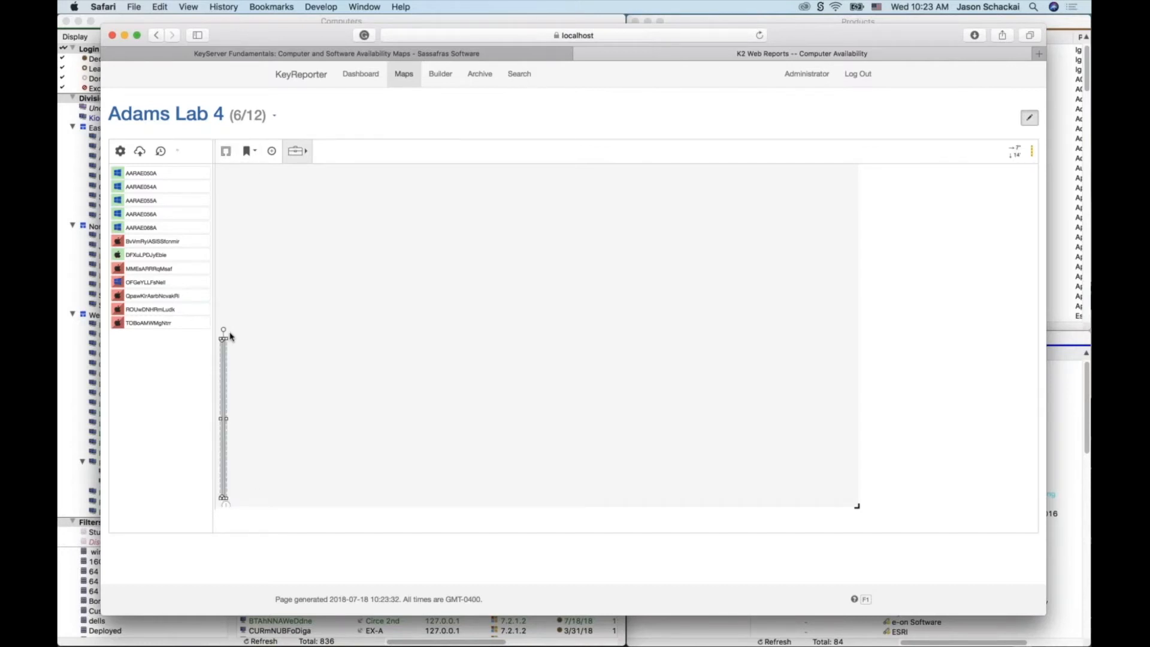
left_click(226, 153)
left_click_drag(223, 291, 285, 496)
left_click(276, 495)
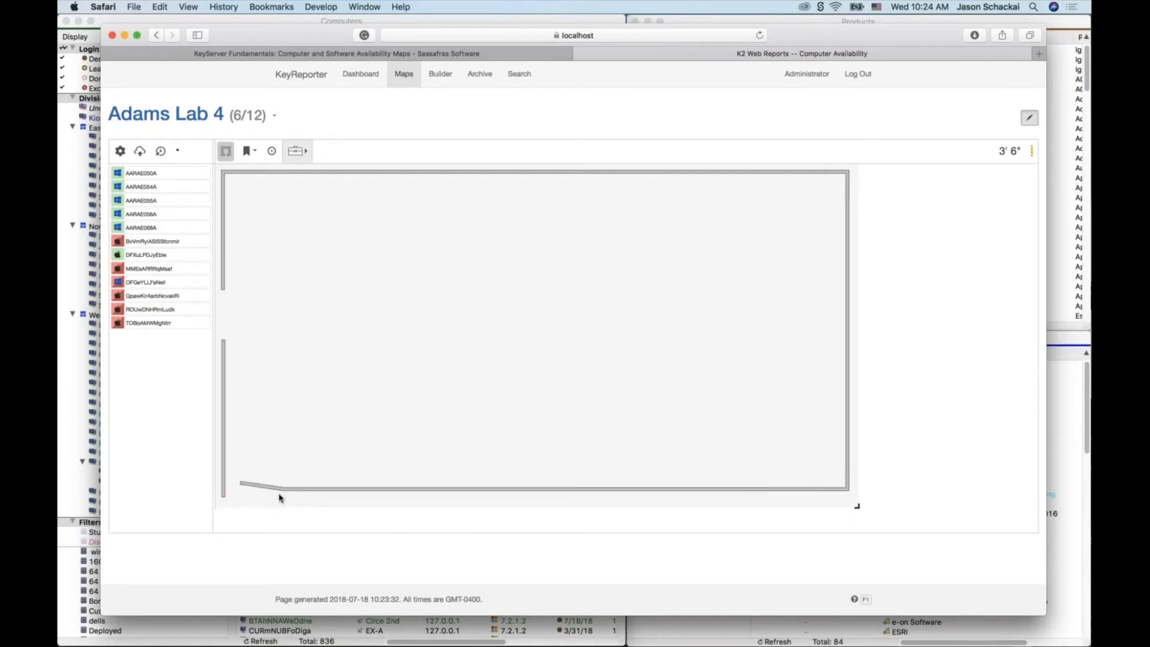
key("Escape")
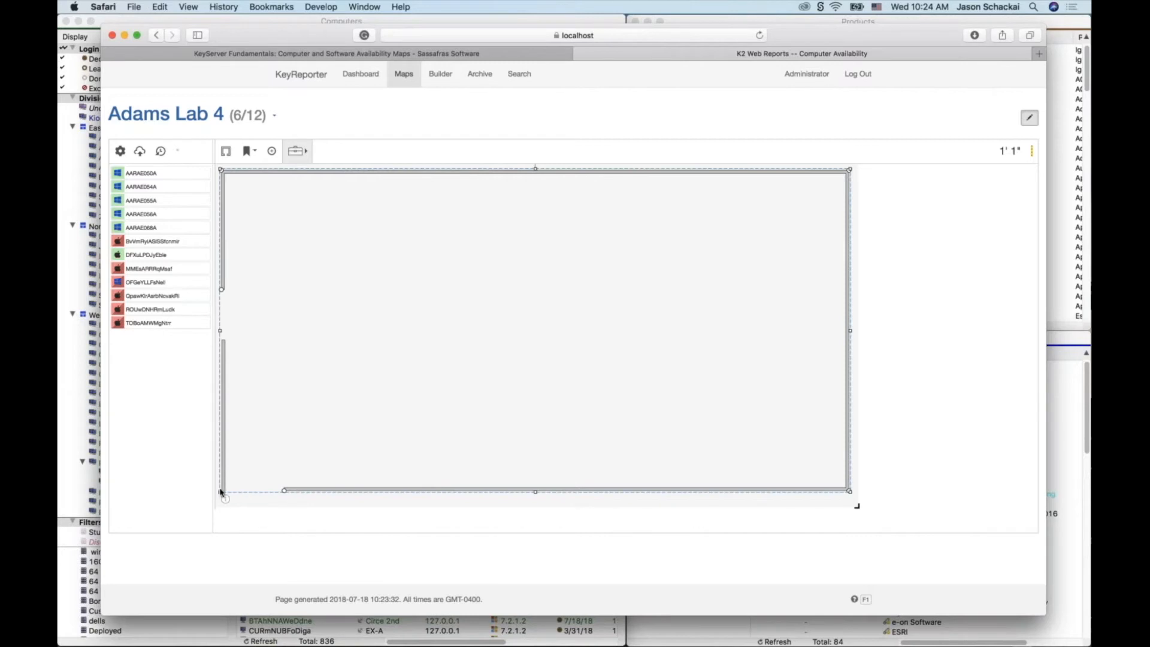
- Shorten the lower left wall to about 12 ft so its lower end lines up with the bottom wall
left_click(223, 495)
left_click_drag(223, 494, 223, 491)
left_click(413, 424)
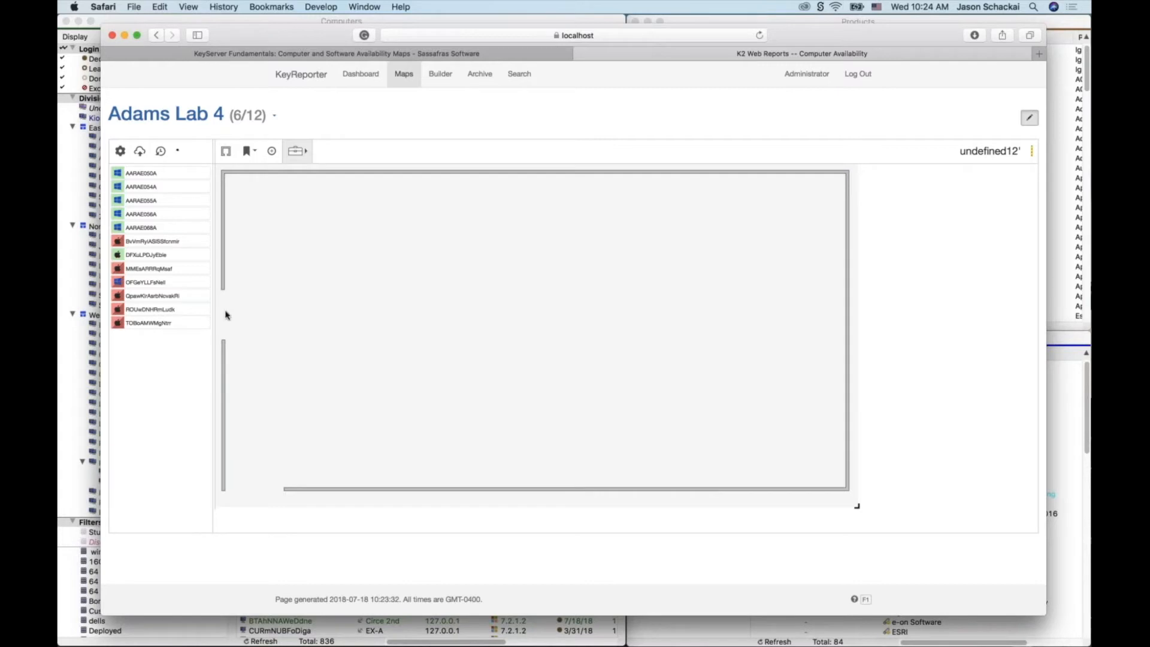
left_click(228, 153)
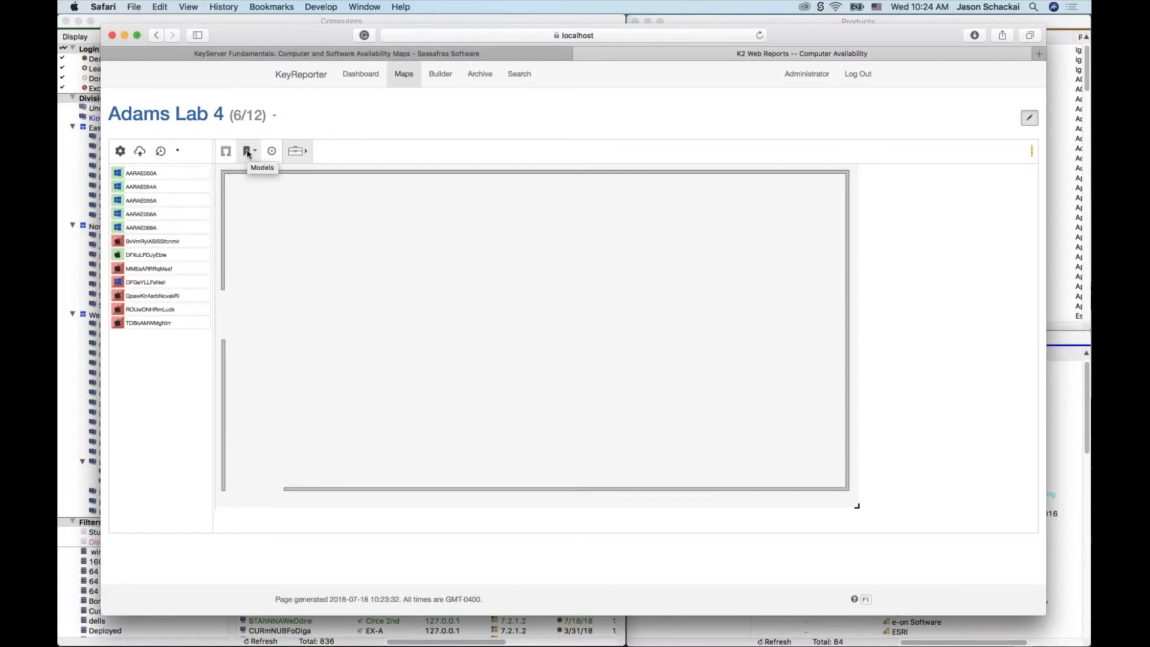
- Place a Table, Hexagon model in the room and duplicate it to its right, discarding an extra third copy
left_click(248, 152)
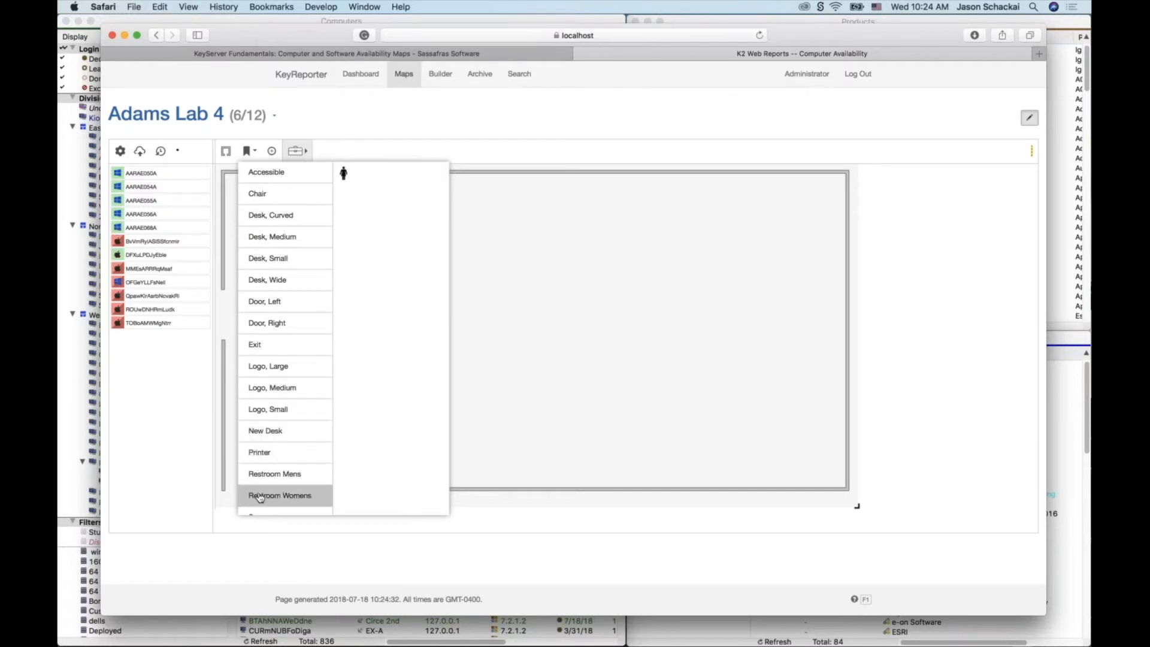
scroll(264, 502, "down", 5)
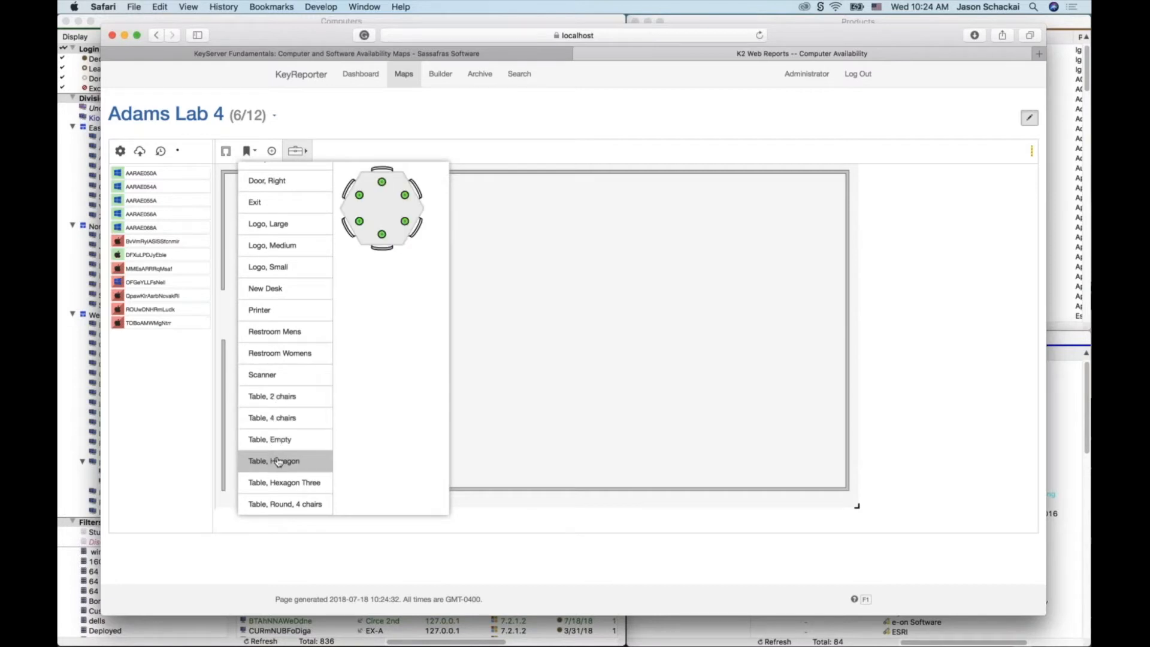
left_click_drag(280, 460, 421, 323)
left_click(421, 324)
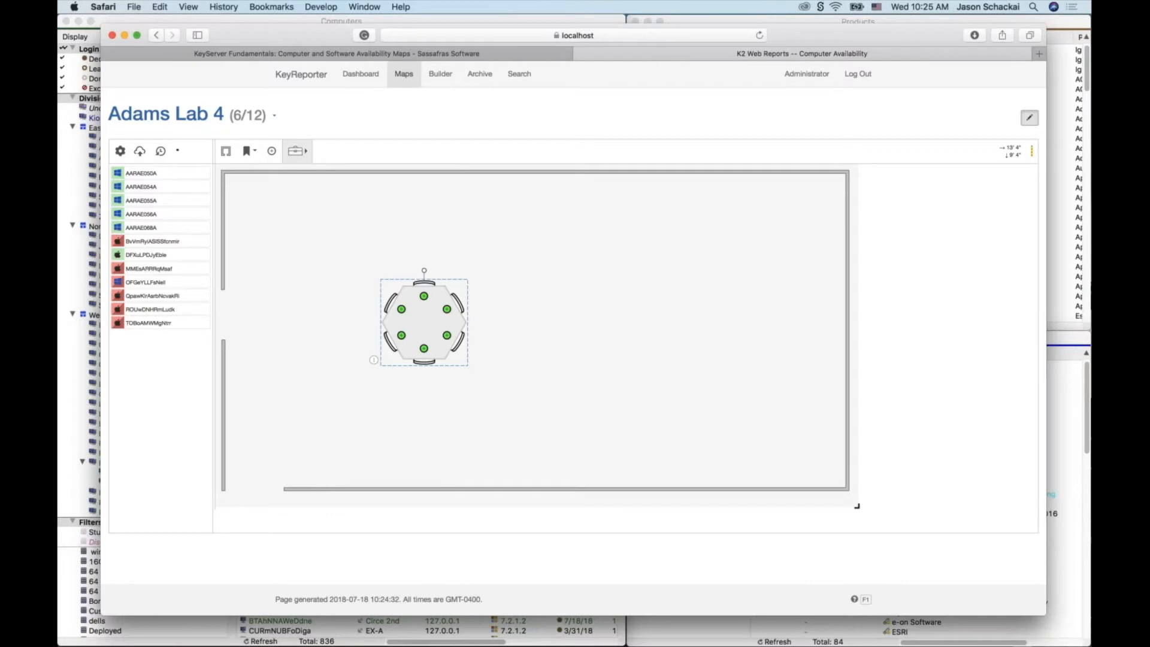
left_click_drag(433, 321, 548, 315)
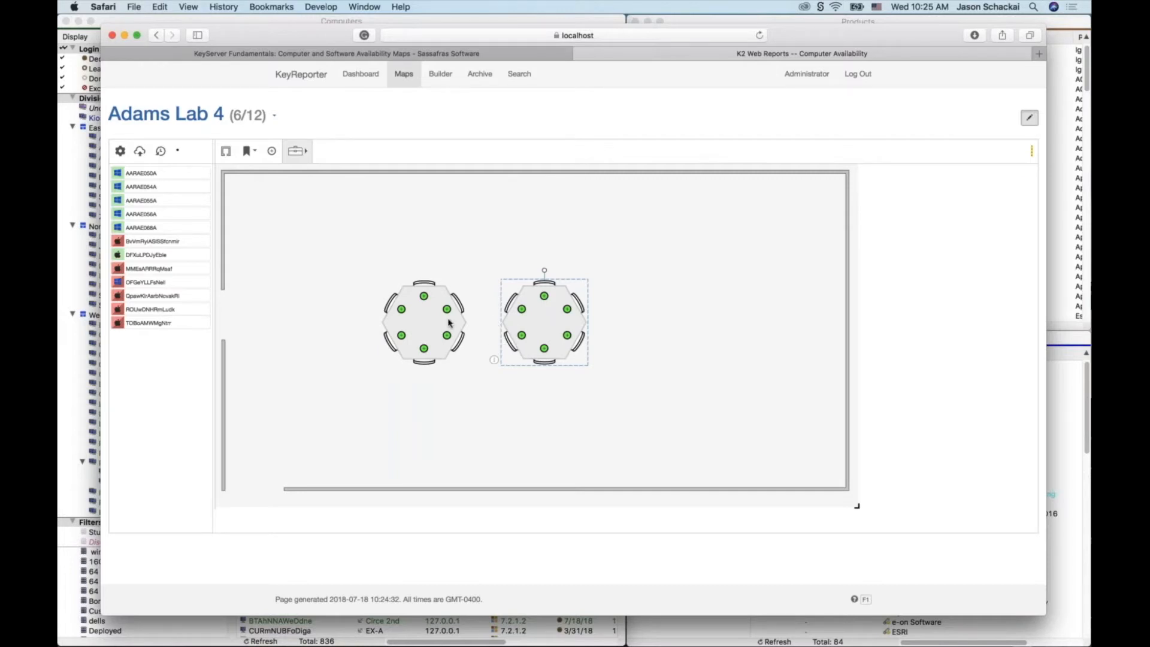
key("super+d")
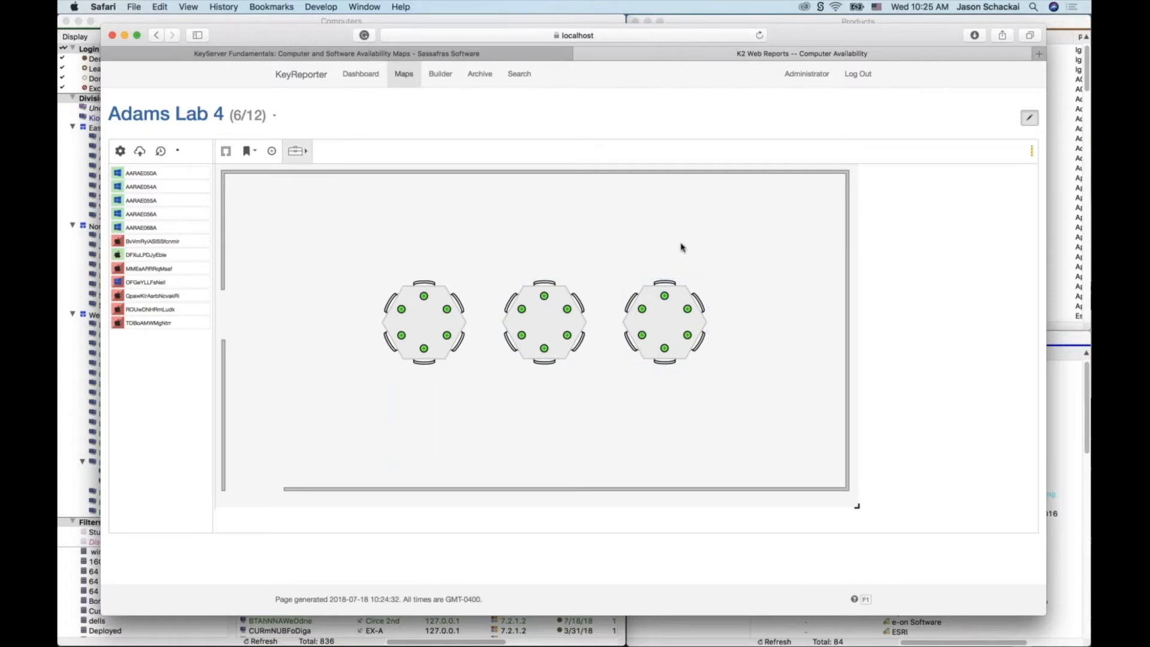
key("Delete")
- Select both hexagon tables and move them together to the room's lower right corner
left_click_drag(419, 251, 470, 285)
left_click_drag(404, 226, 779, 413)
left_click(742, 302)
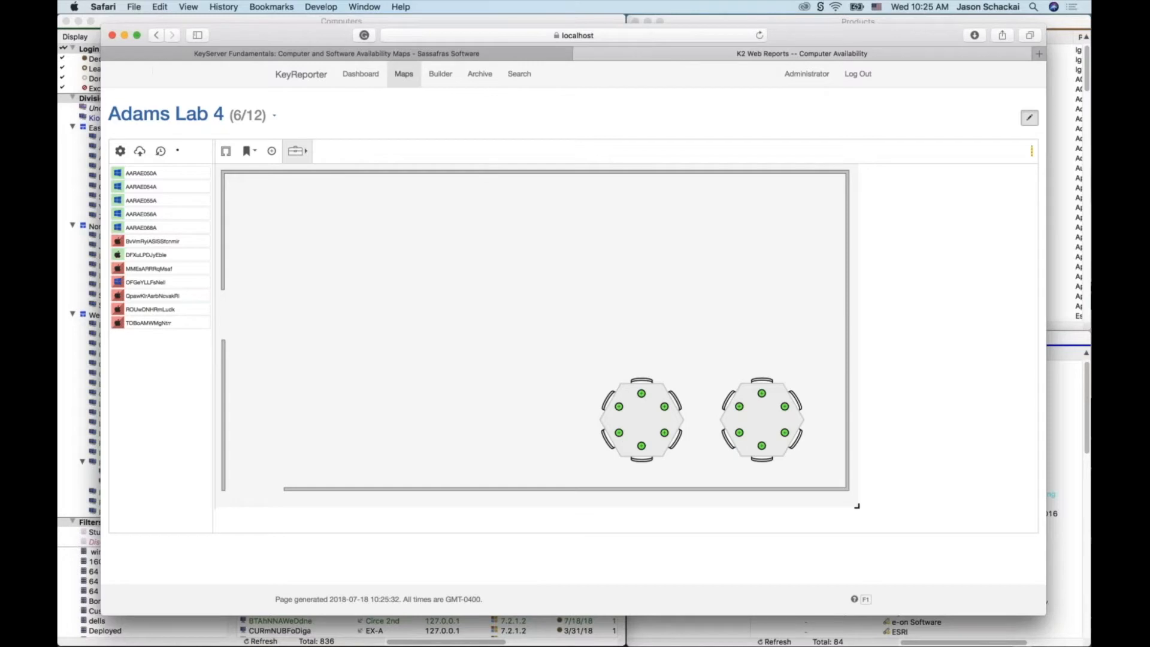
- Place a trial snap point on the open floor and delete it
left_click(272, 151)
left_click(458, 250)
key("Escape")
key("BackSpace")
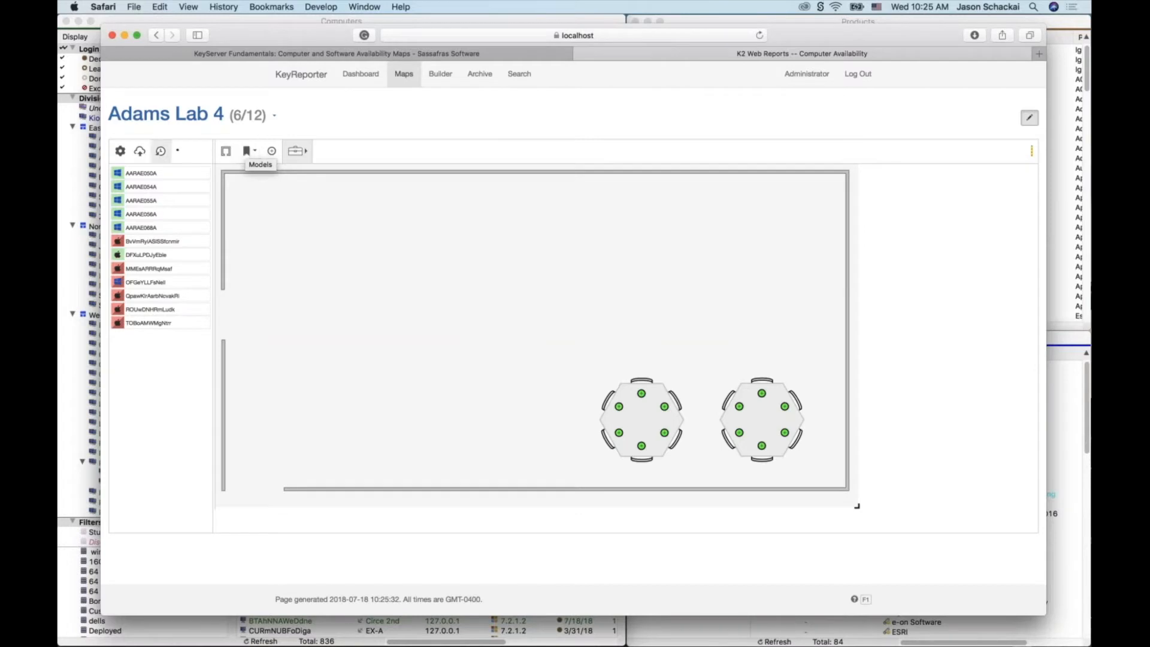
- Assign the first six computers to the upper three seats of each hexagon table and two more to the left table's lower-left and bottom seats
left_click(138, 175)
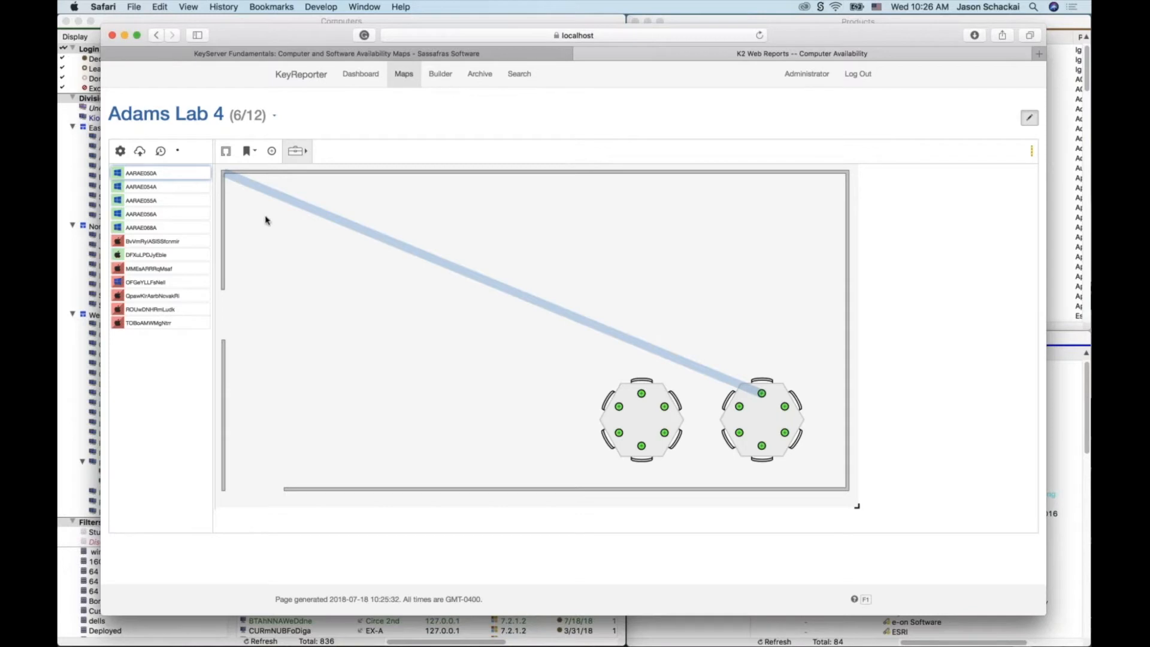
key("Left")
key("Left")
key("Right")
key("Right")
key("Right")
key("Right")
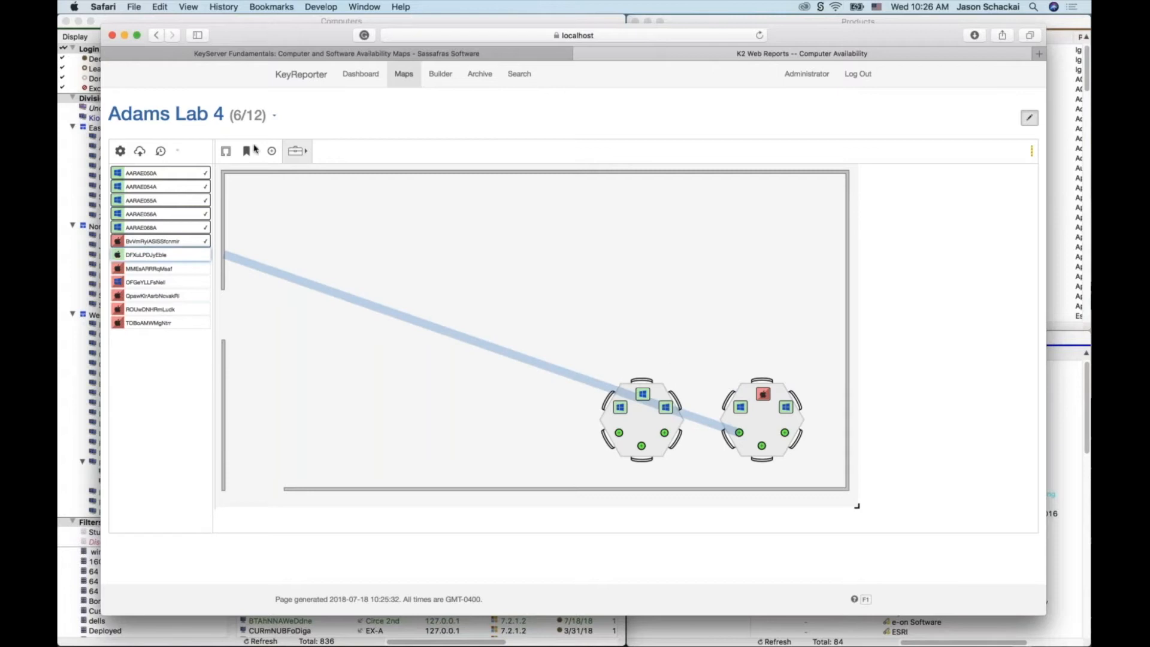
left_click_drag(138, 258, 457, 282)
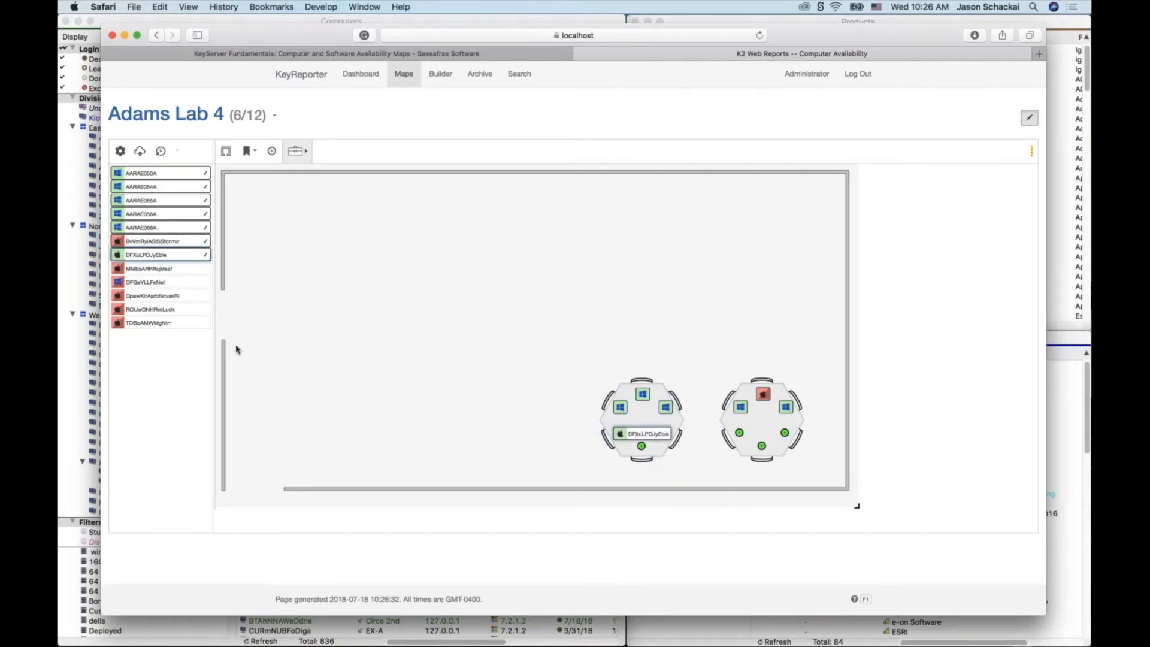
left_click_drag(144, 269, 642, 448)
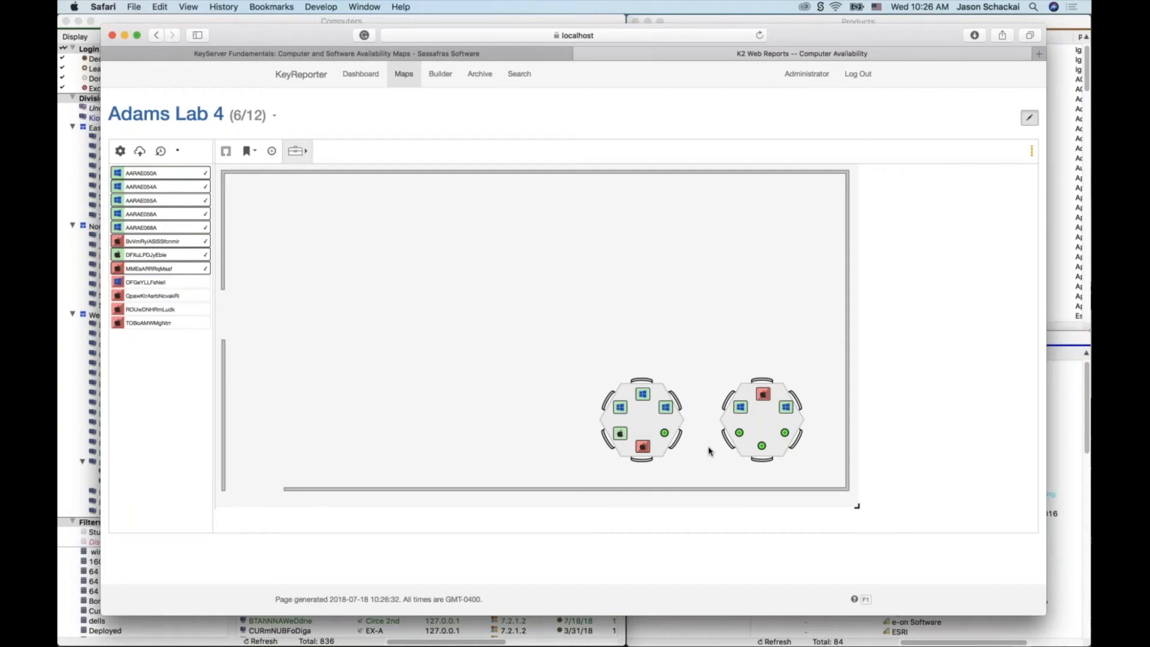
left_click(247, 151)
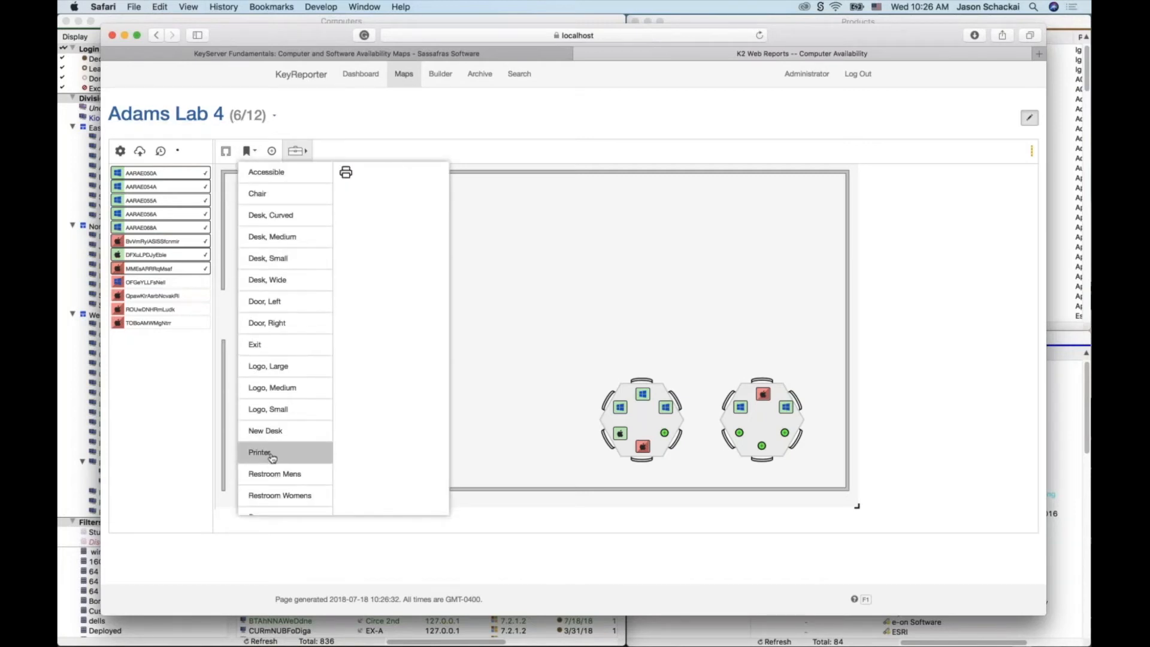
scroll(282, 443, "down", 5)
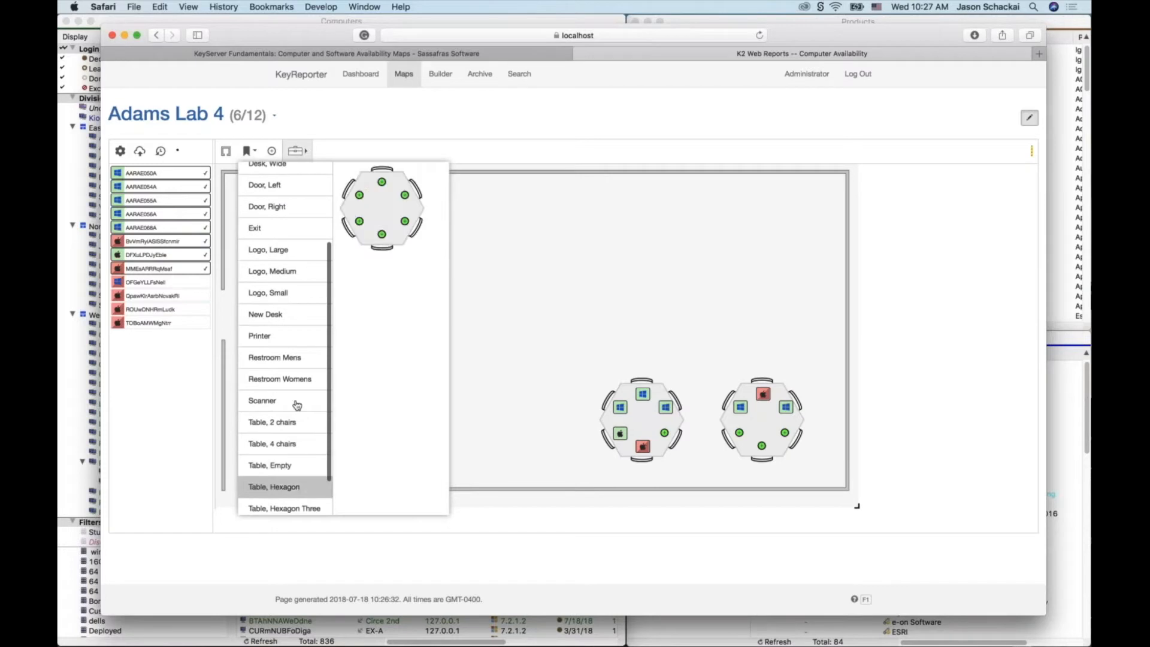
left_click(560, 277)
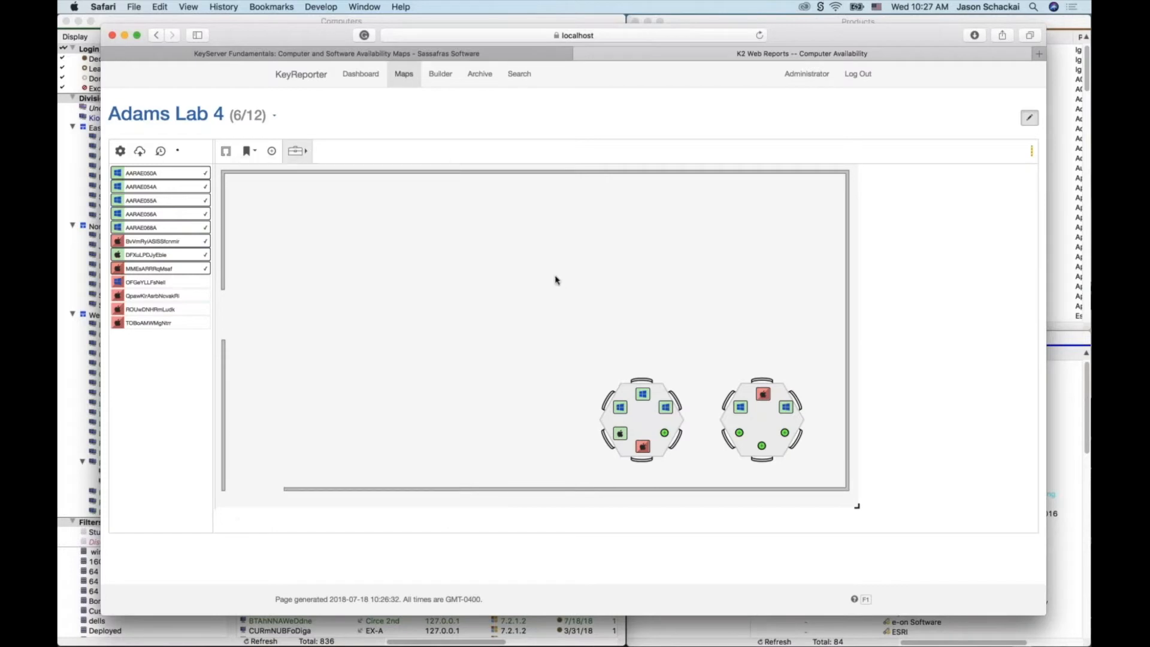
- Place a Chair model near the middle of the room, above the left hexagon table
left_click(245, 153)
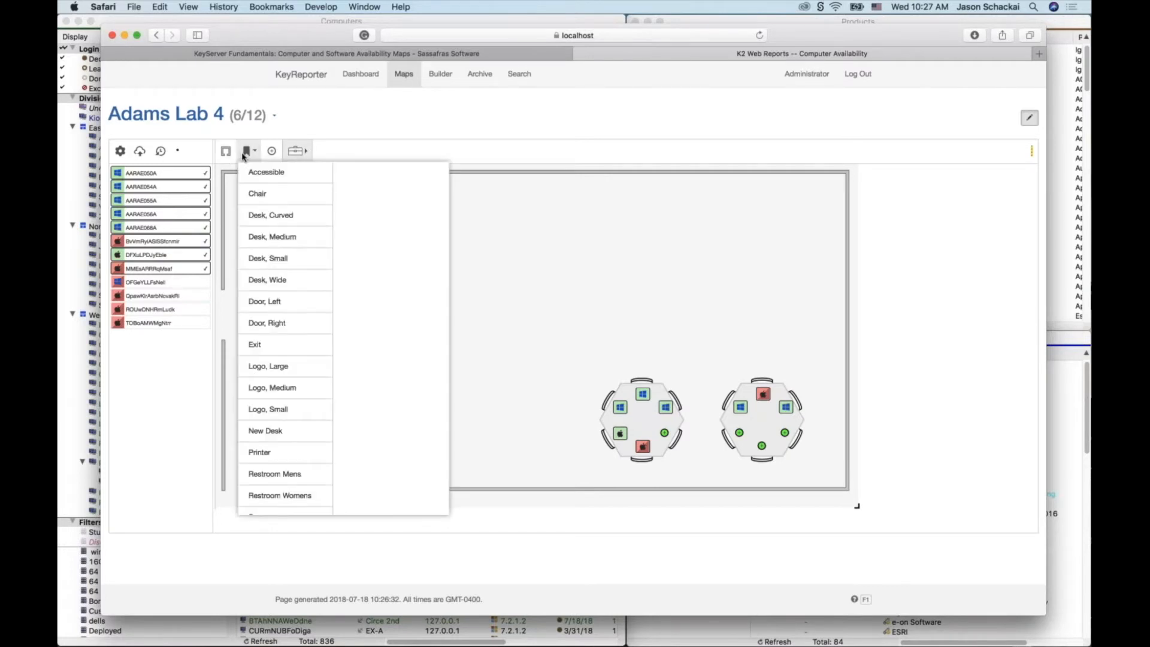
left_click(257, 194)
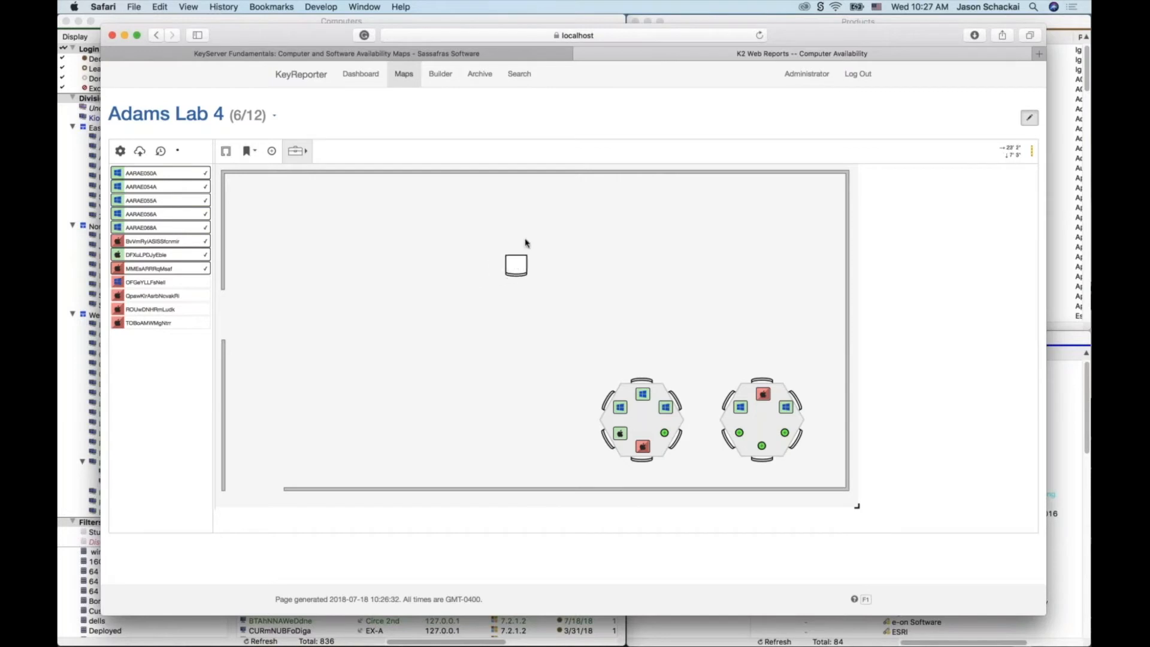
left_click(544, 300)
- Draw a rectangular desk about 27 ft 6 in by 5 ft 4 in and move it down to partly cover the chair
left_click(304, 153)
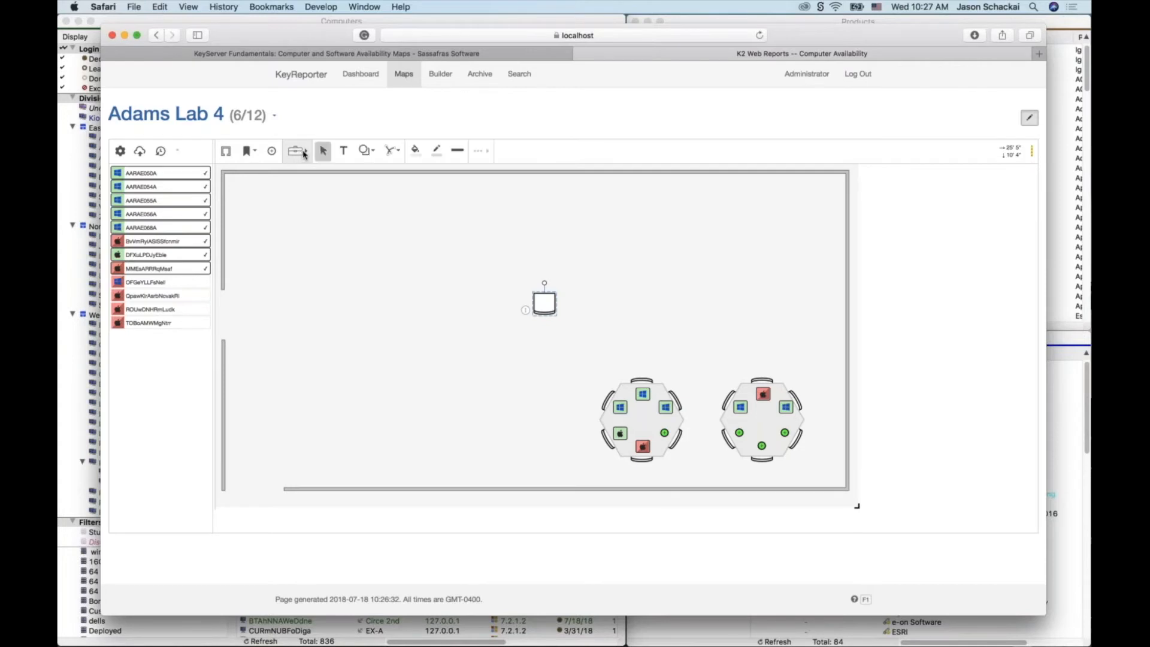
left_click(369, 153)
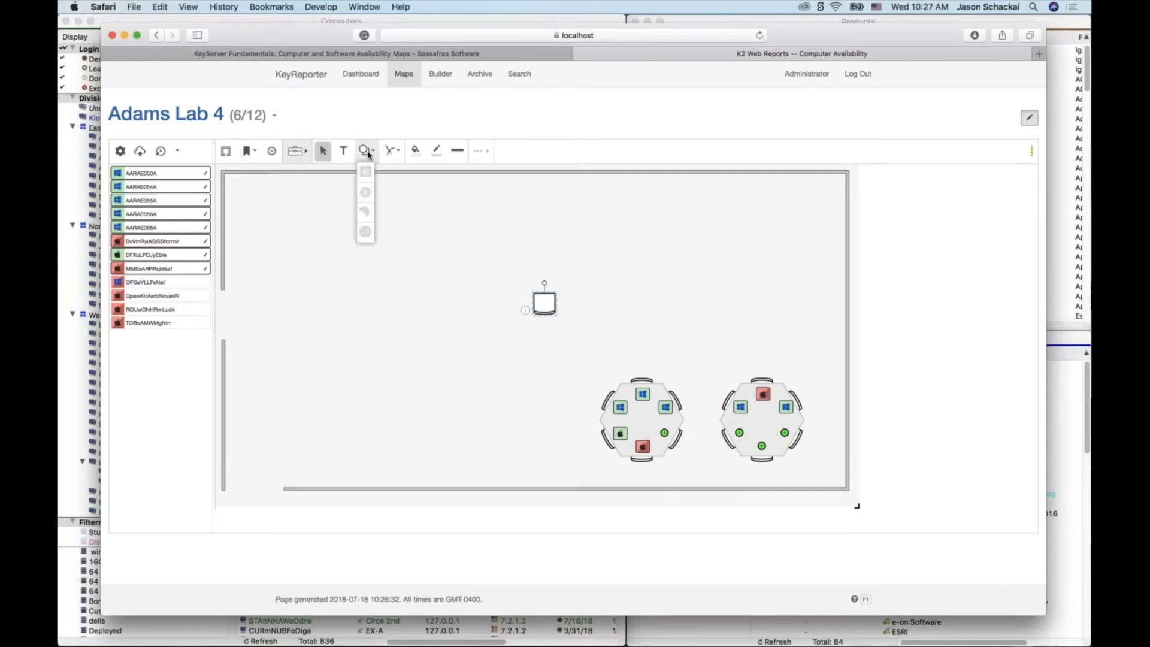
left_click(366, 172)
left_click(378, 210)
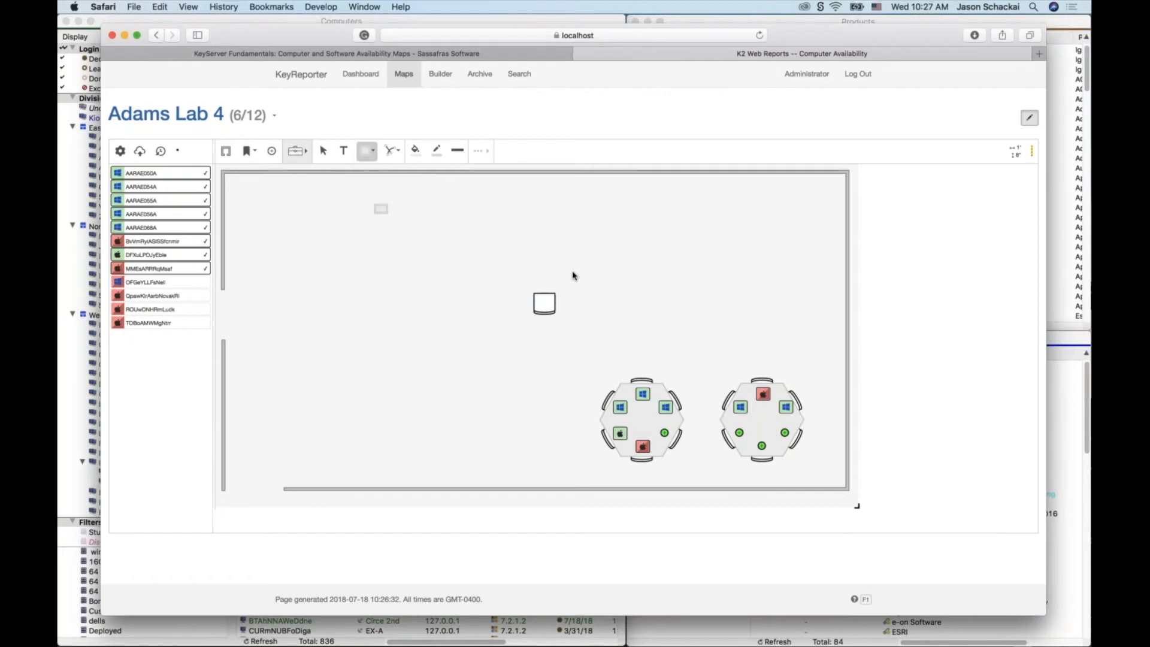
left_click_drag(573, 275, 722, 273)
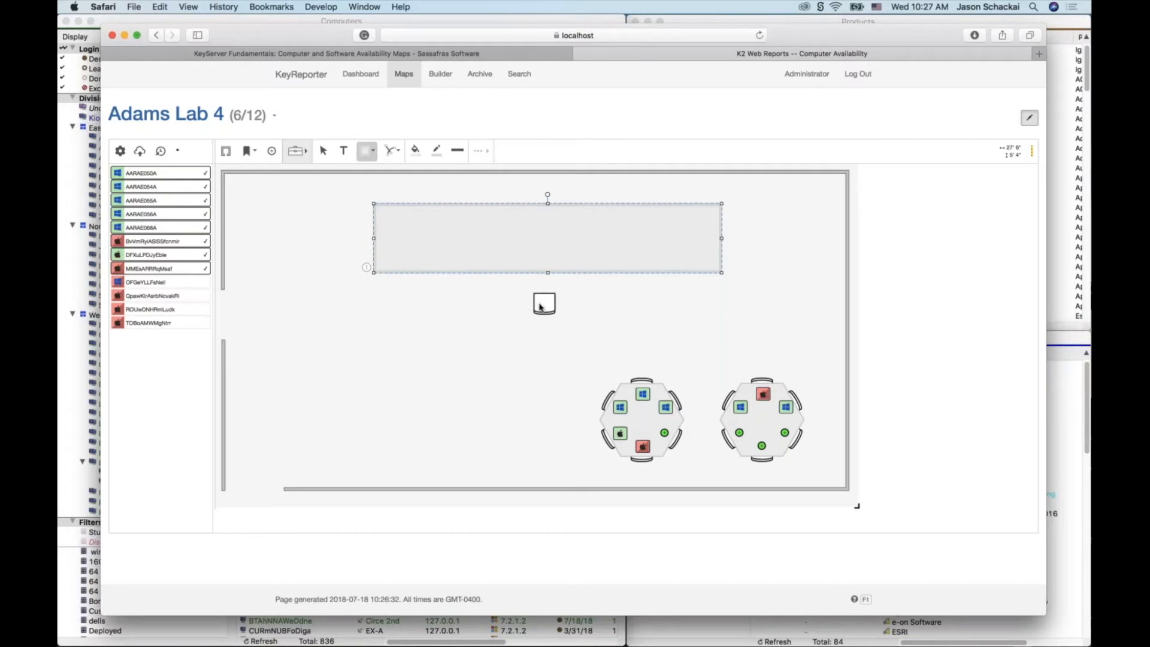
key("Escape")
left_click_drag(548, 248, 562, 282)
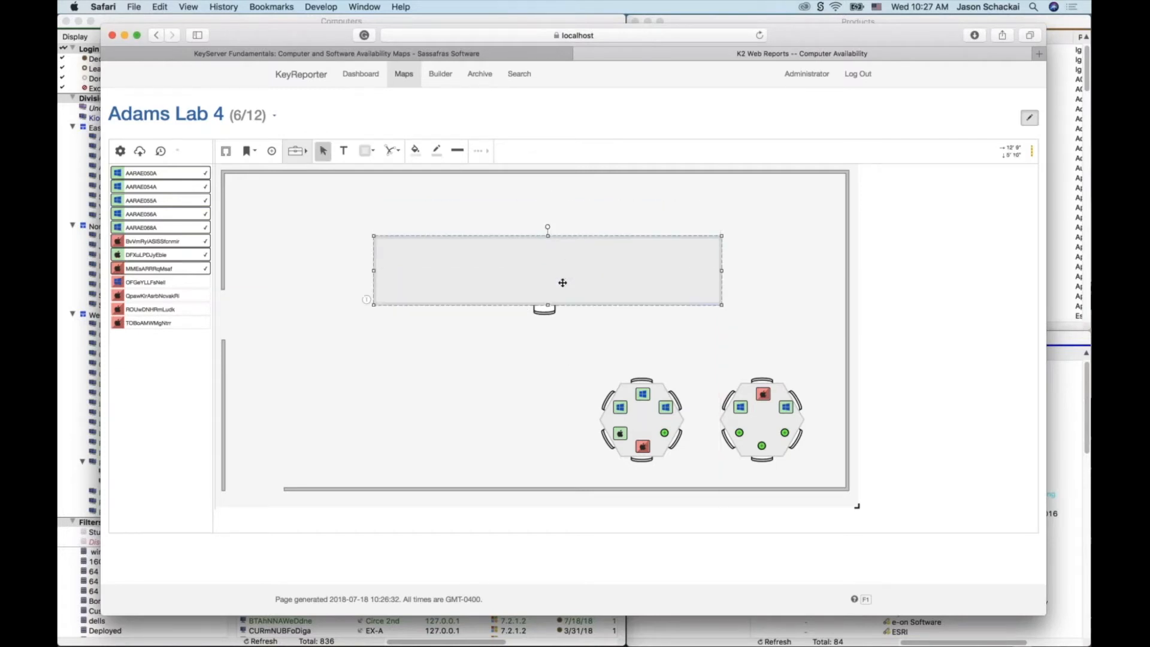
left_click(276, 196)
- Add a snap point at the middle of the rectangular desk, directly above the chair
left_click(273, 154)
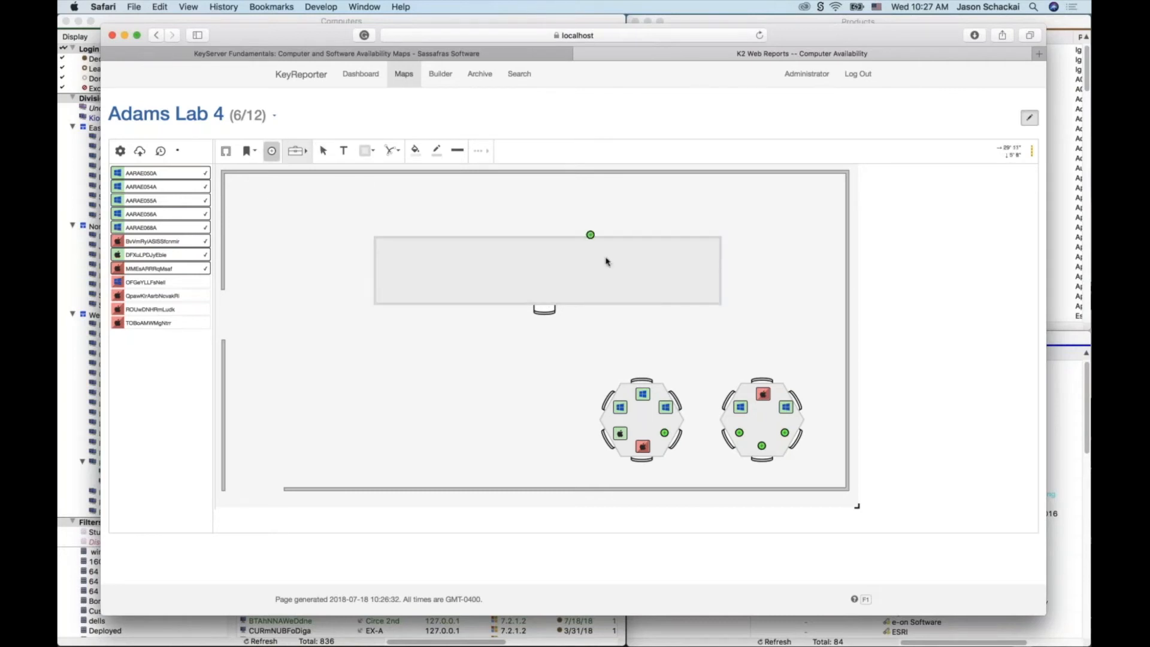
left_click(545, 270)
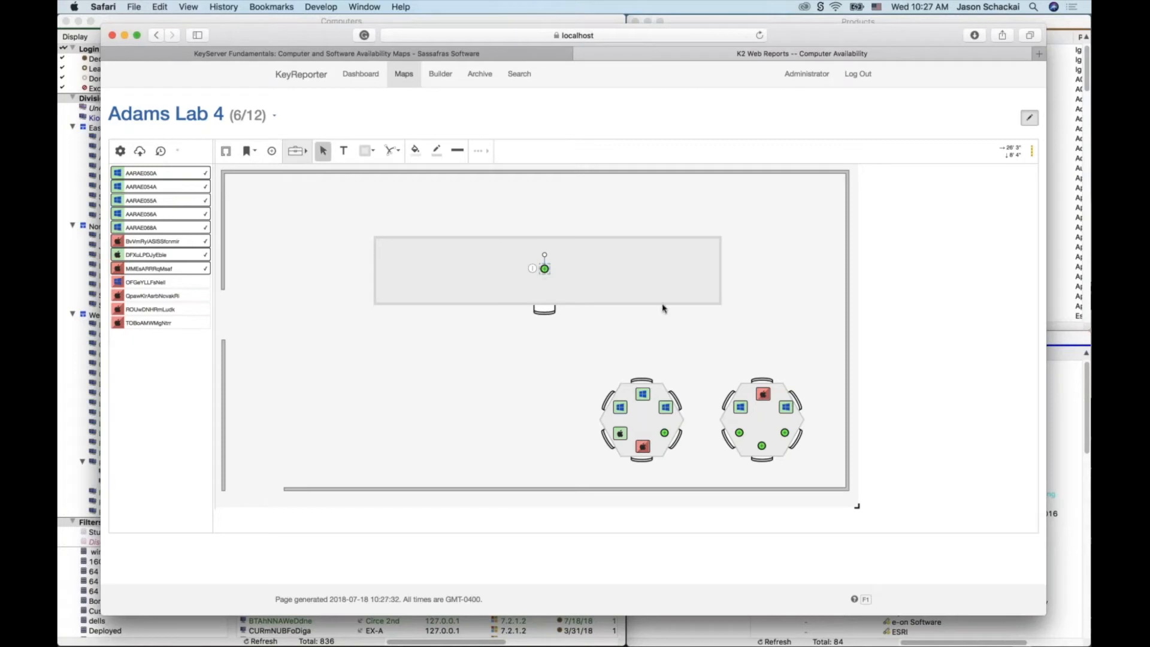
left_click(656, 320)
- Place a Printer model near the right end of the rectangular desk
left_click(251, 153)
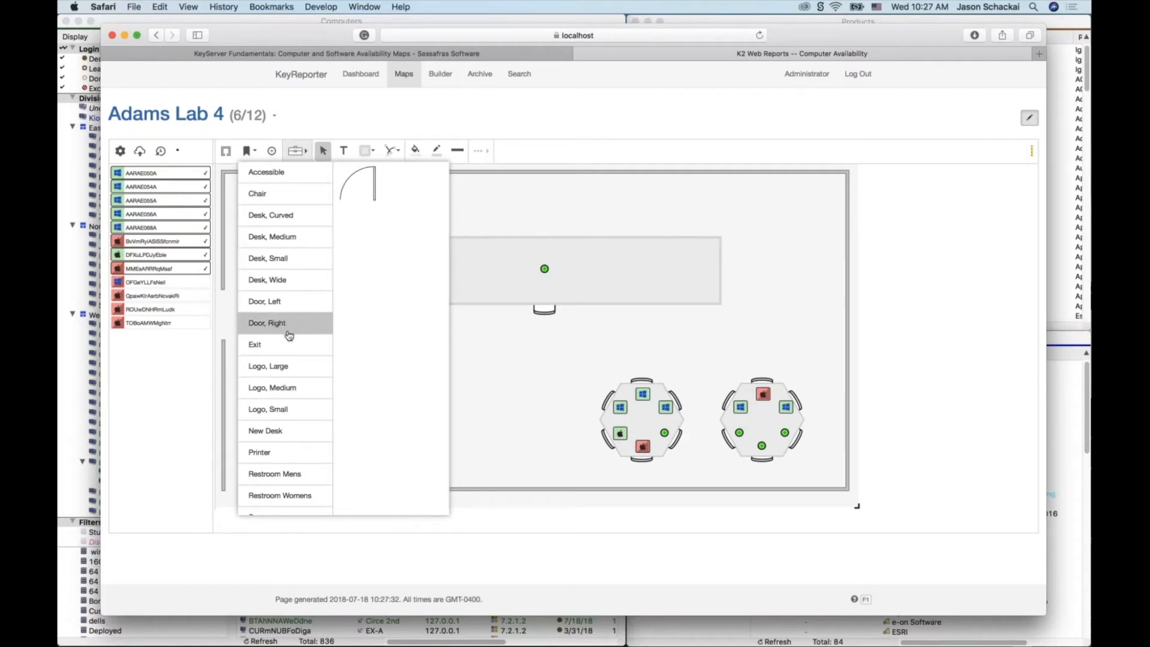
scroll(291, 455, "down", 2)
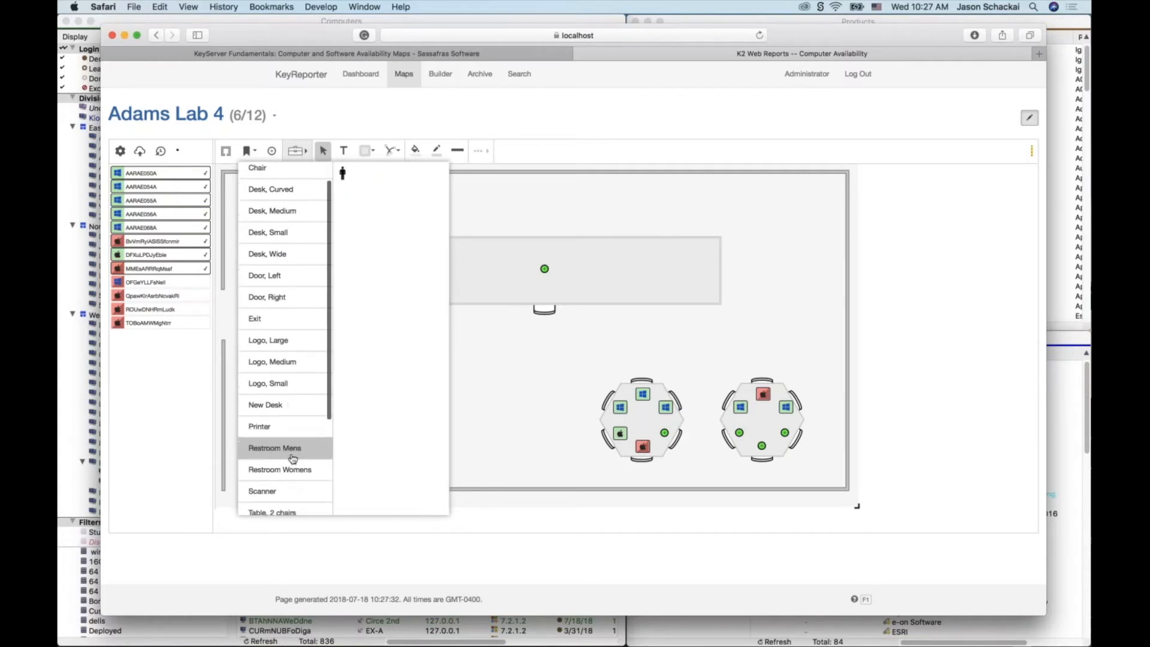
left_click(288, 427)
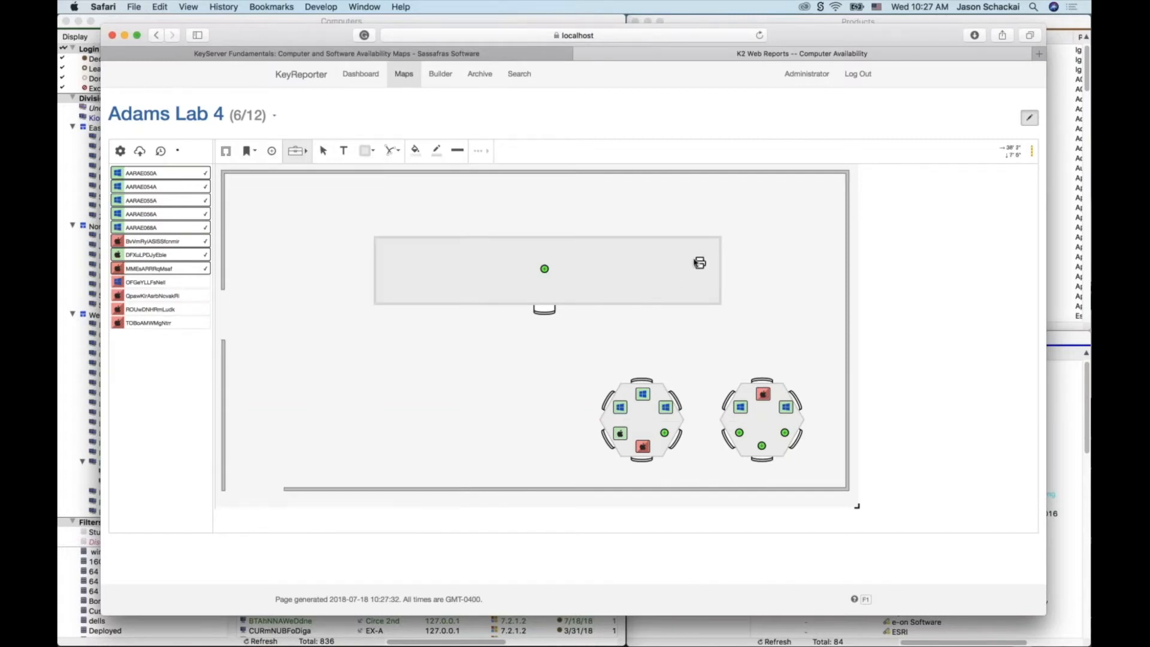
left_click(698, 268)
- Group the rectangular desk, chair, snap point and printer into one object and shift the group slightly up and left
left_click_drag(753, 329, 340, 229)
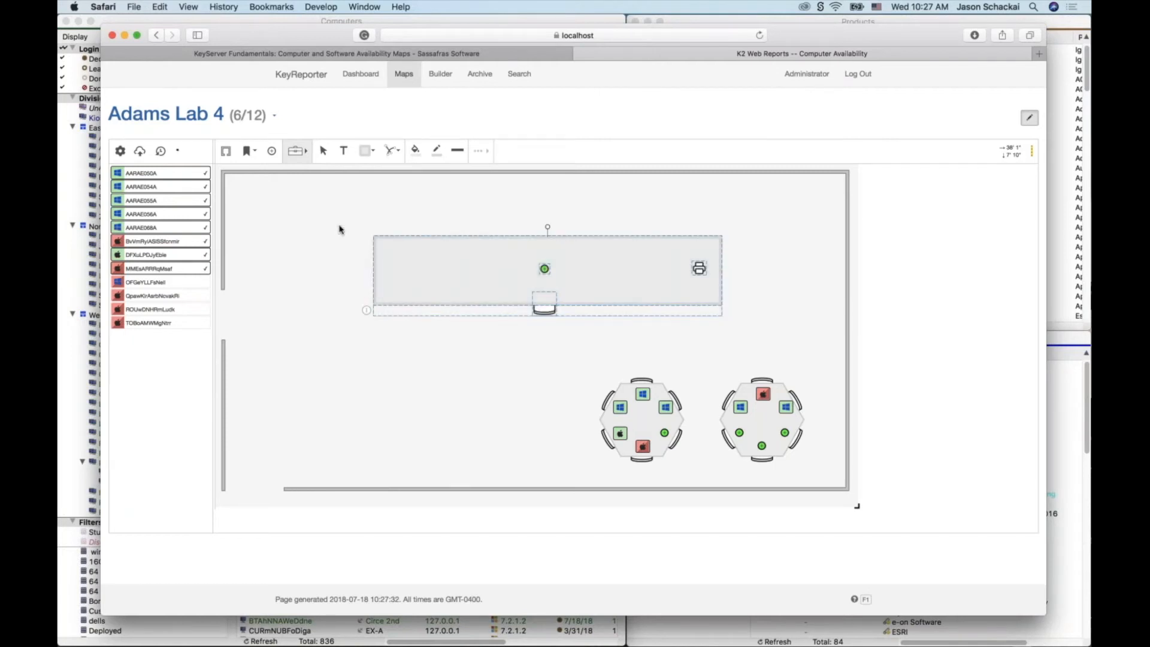
right_click(428, 273)
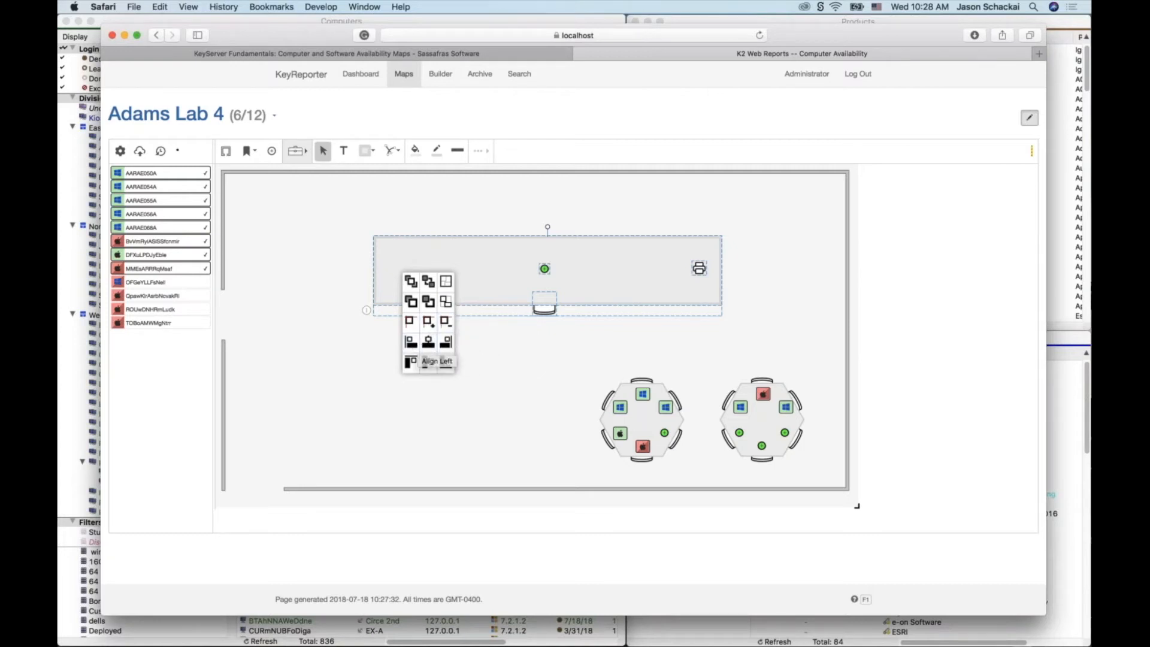
left_click(449, 281)
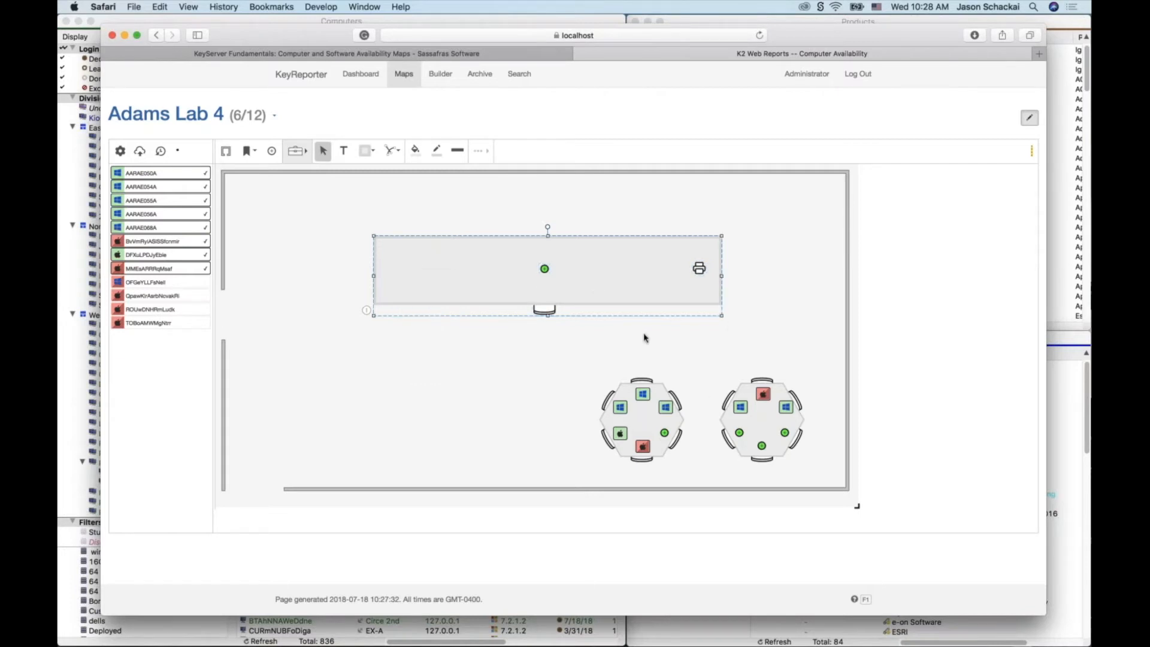
mouse_move(614, 275)
left_mouse_down()
mouse_move(558, 264)
mouse_move(551, 251)
mouse_move(620, 255)
left_mouse_up()
left_click(571, 327)
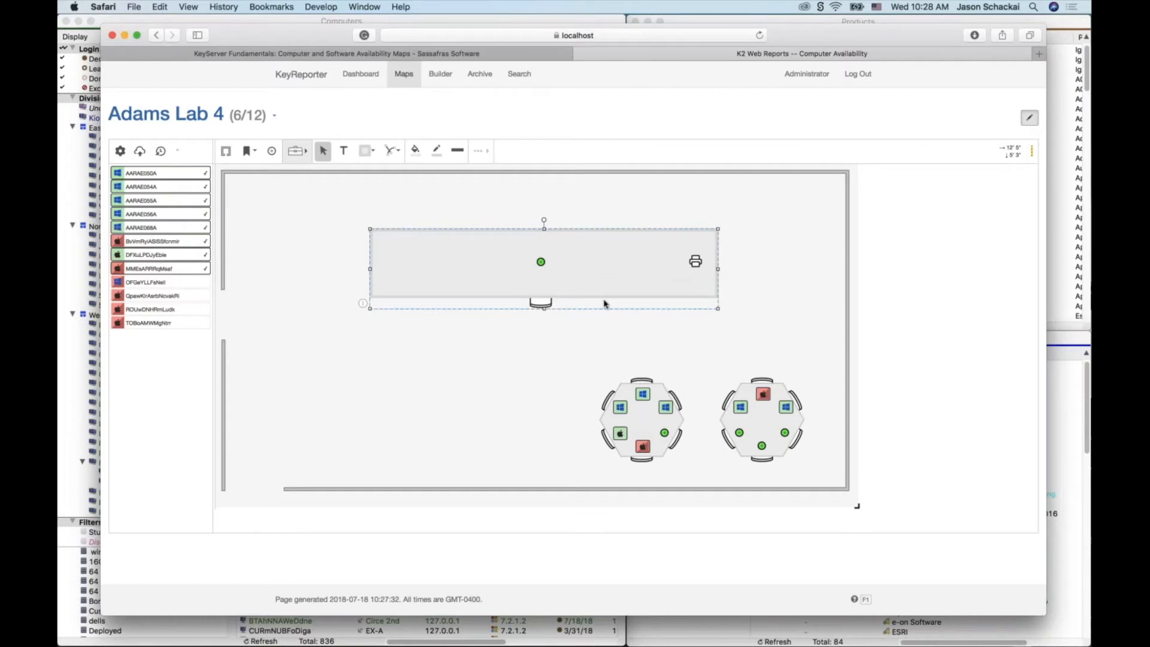
- Create a reusable model named "Instructor Desk" from the grouped desk
left_click(362, 303)
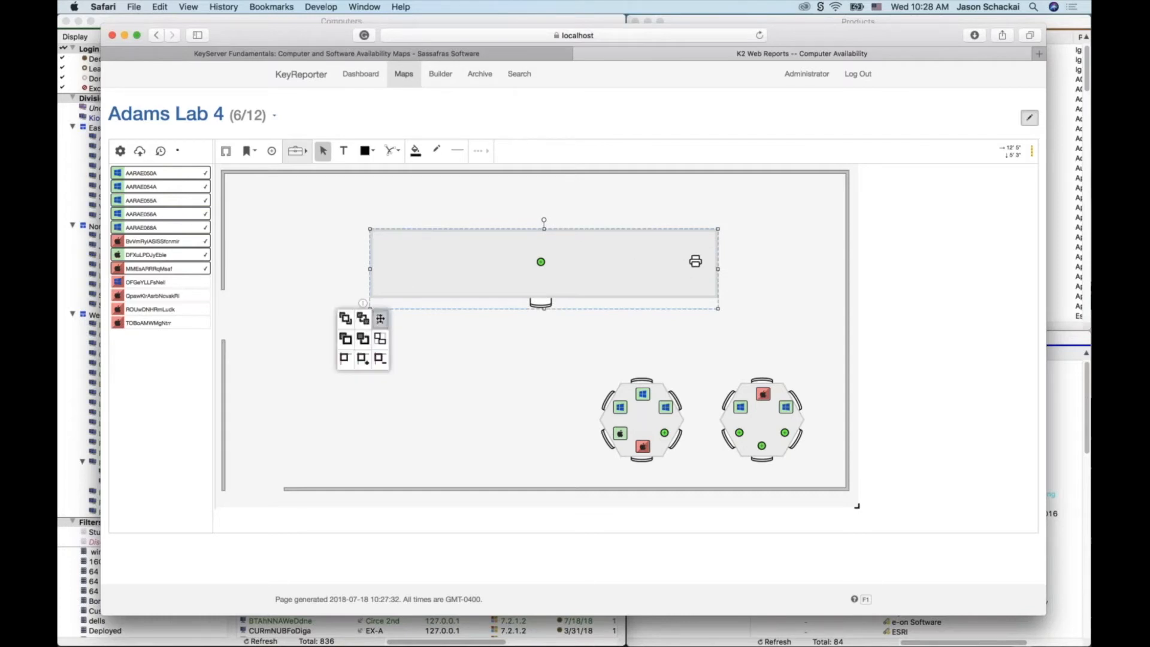
left_click(380, 319)
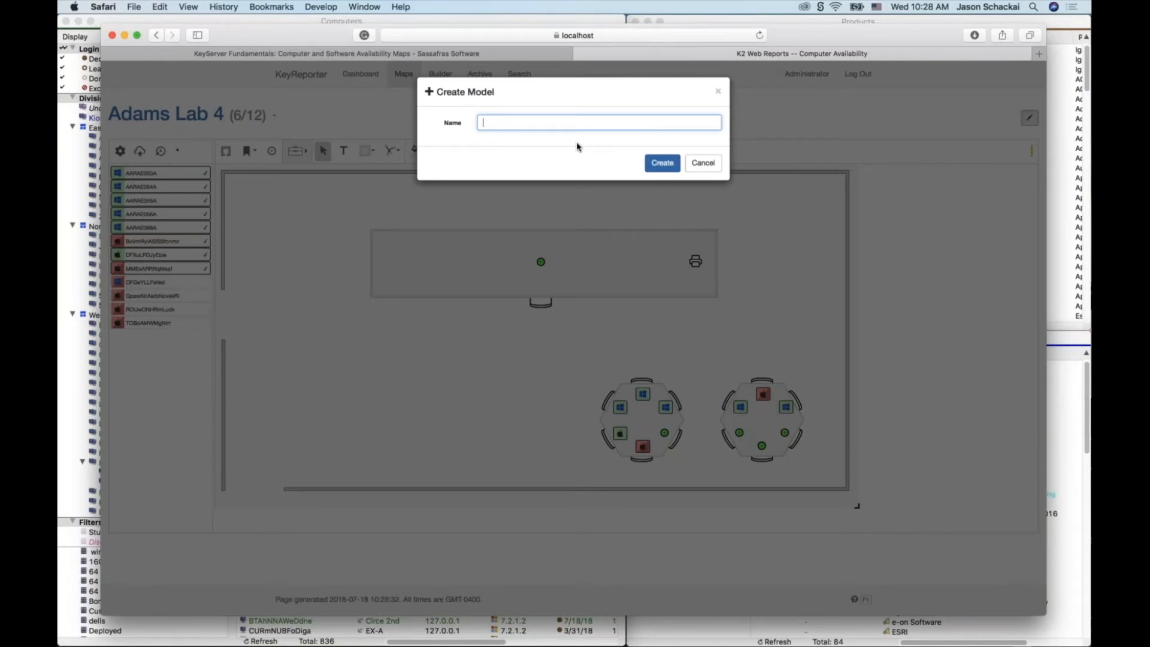
type("Instructor Desk")
left_click(662, 163)
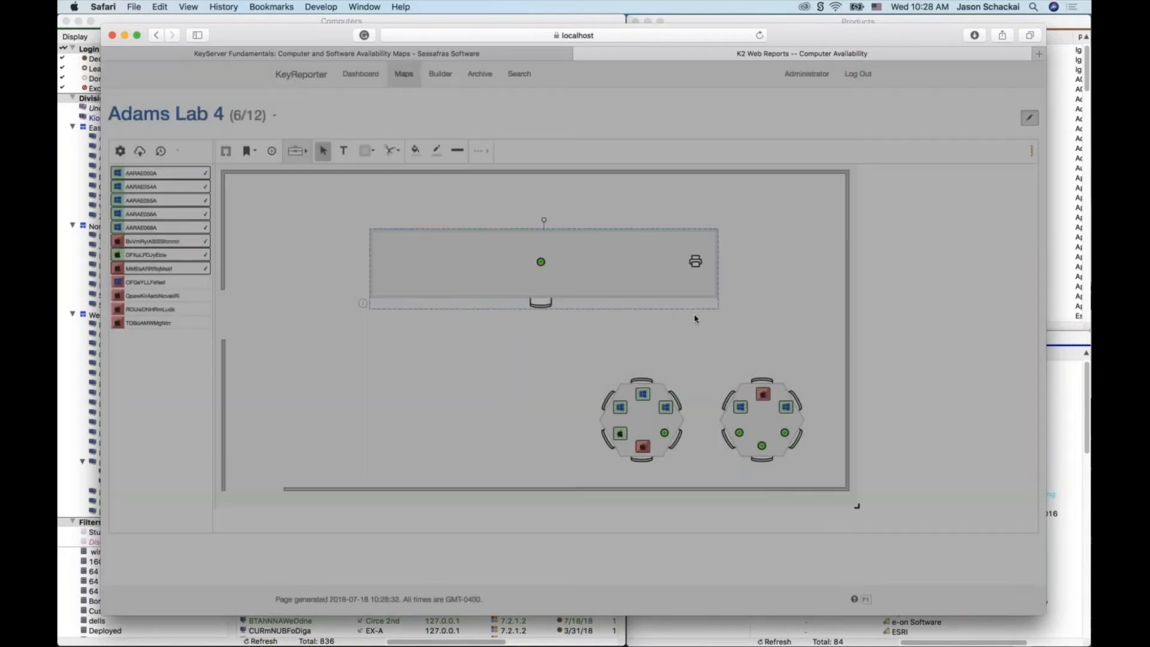
- Check the model library for Instructor Desk, rotate the desk group 180 degrees and move it up near the upper wall
left_click(248, 157)
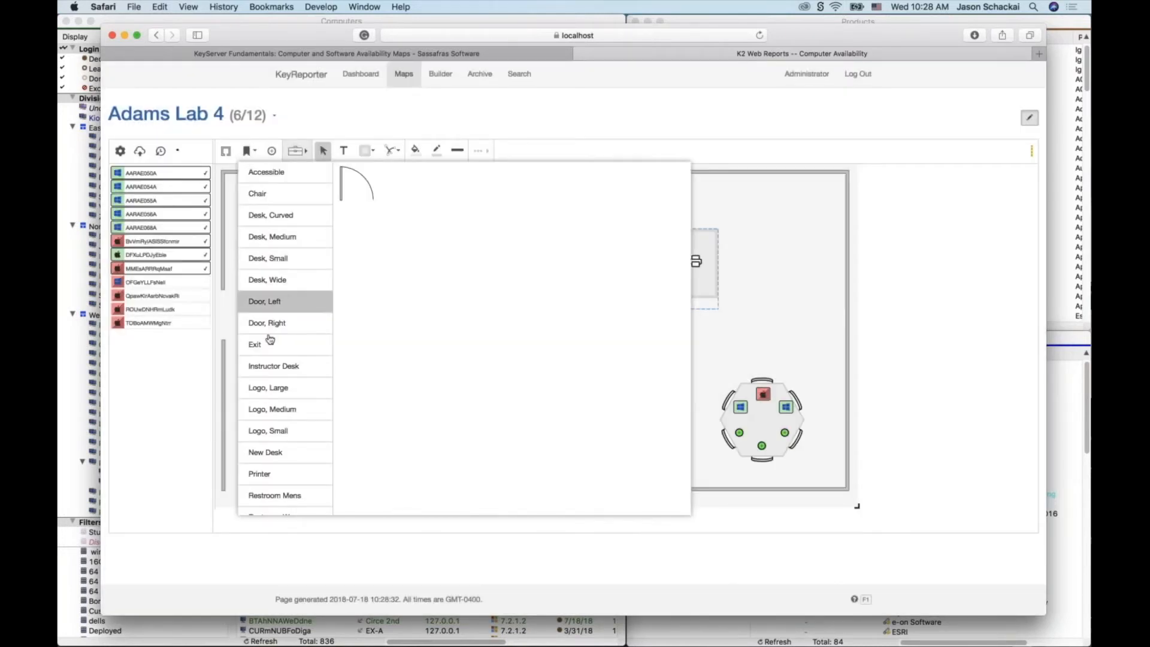
mouse_move(284, 369)
left_click(778, 220)
left_click(617, 250)
left_click_drag(544, 220, 547, 342)
left_click_drag(574, 273, 574, 200)
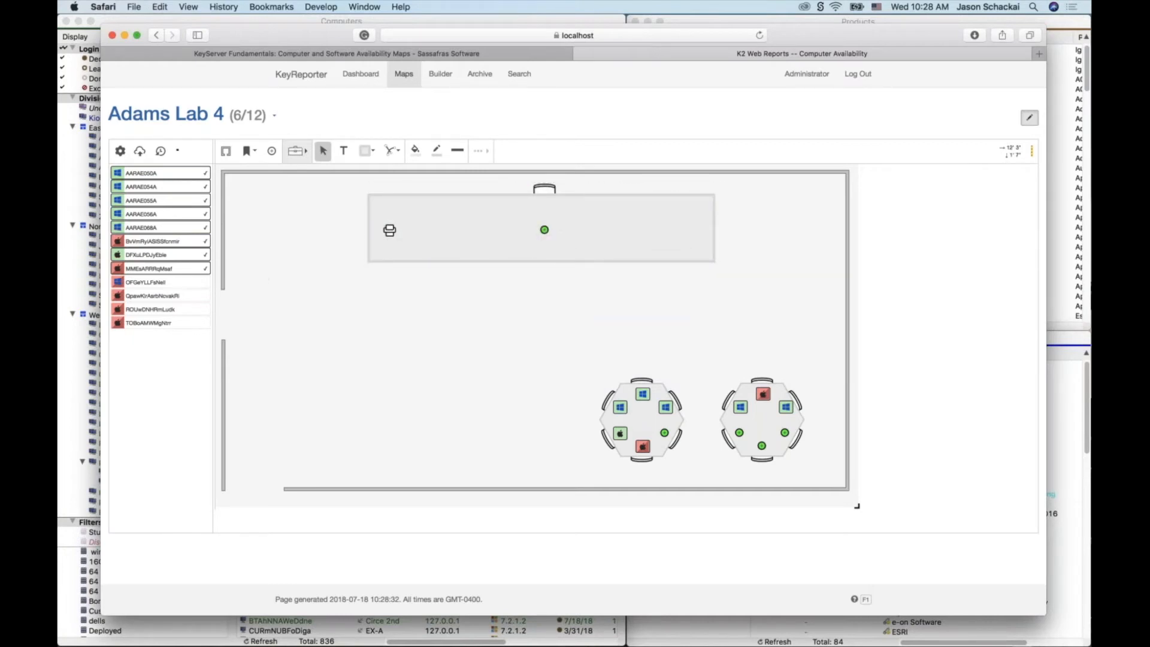
- Assign the next unplaced Windows computer to the snap point on the instructor desk
left_click_drag(146, 282, 419, 436)
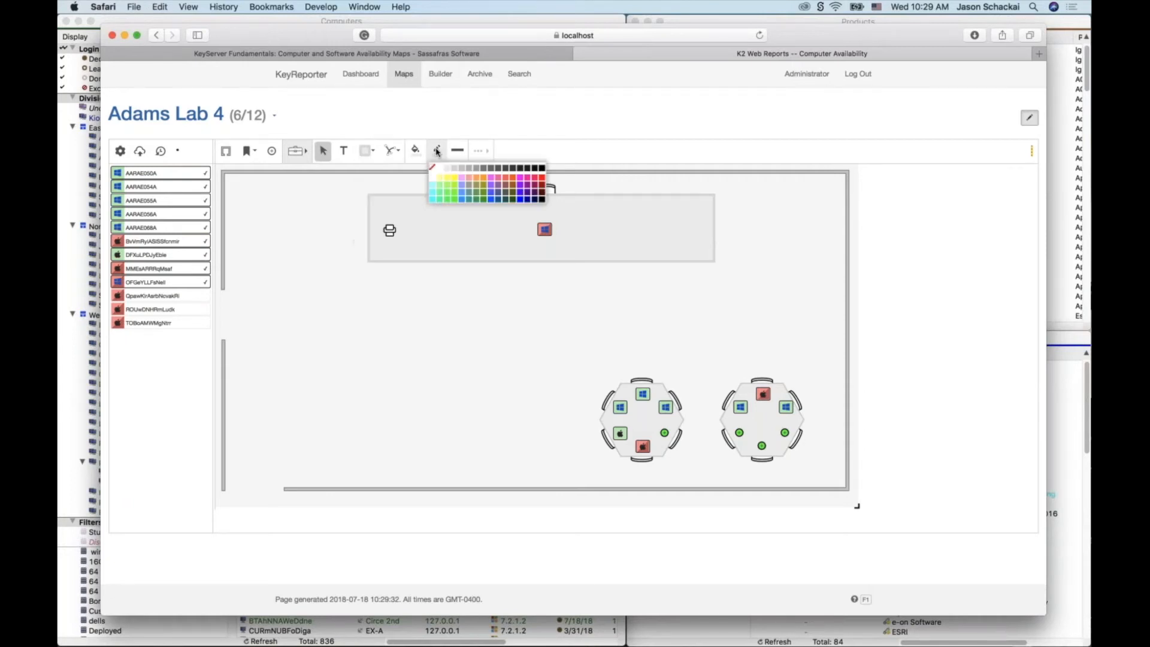
left_click(488, 152)
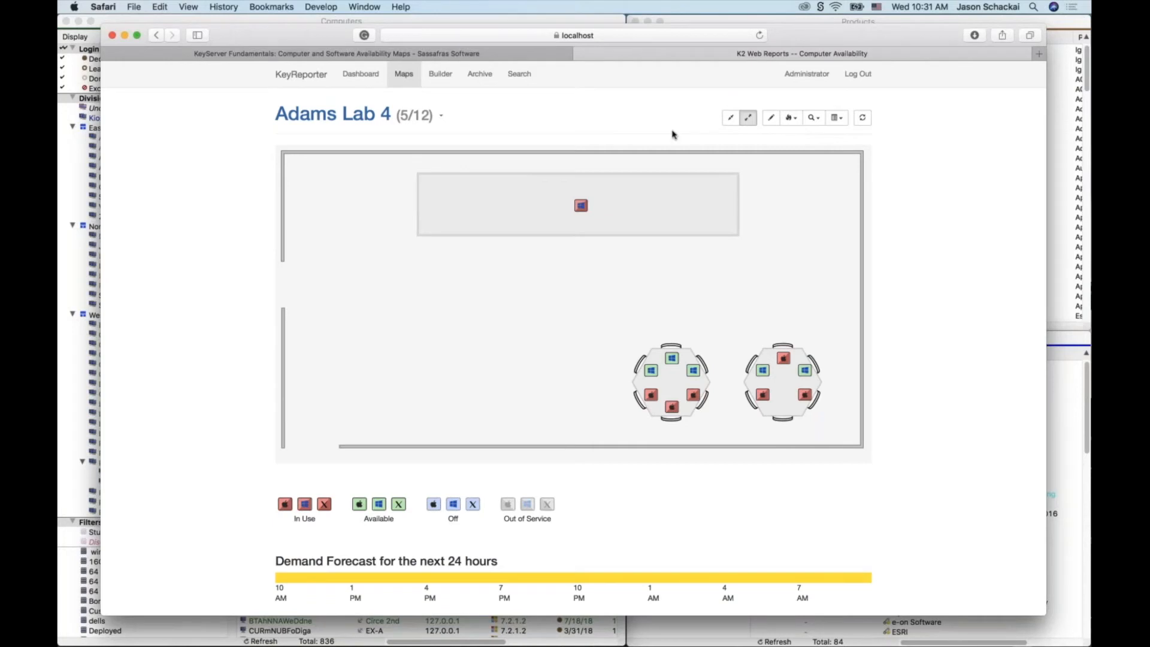
- Look through the reports available for the Adams Lab 4 map
left_click(837, 117)
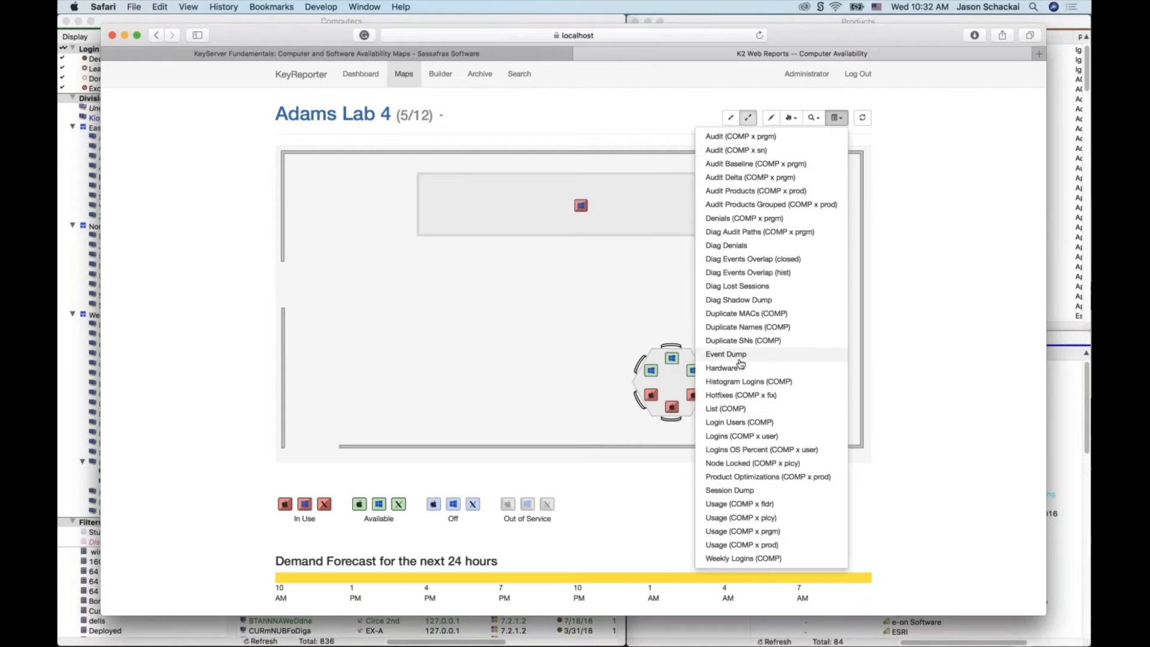
left_click(966, 297)
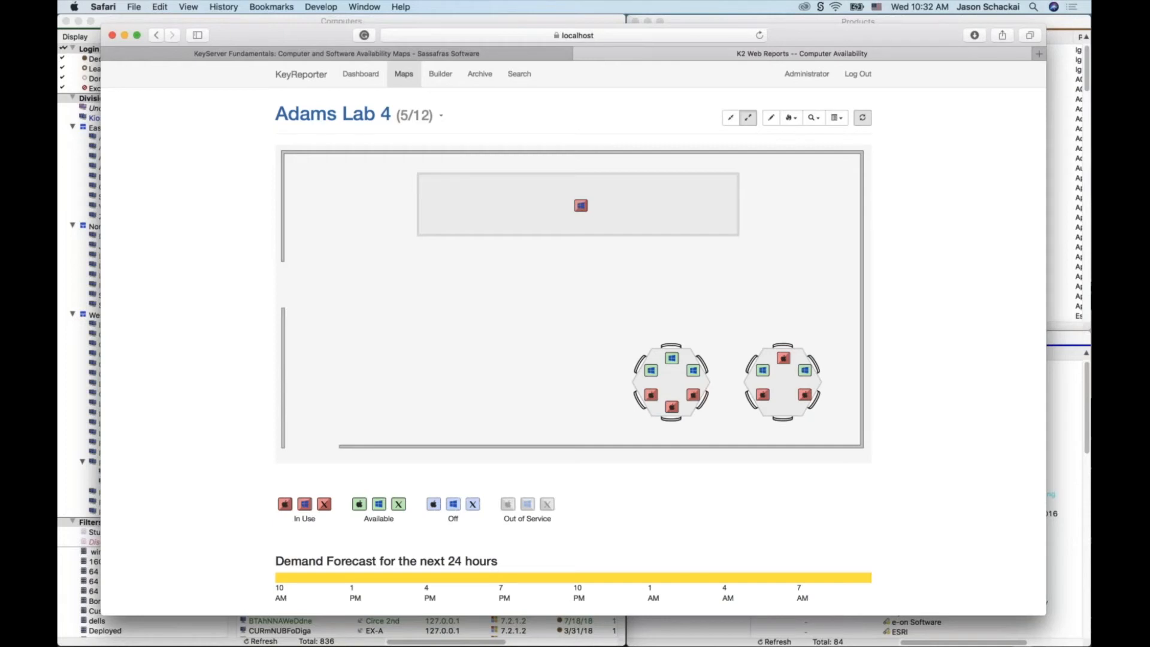
- Turn on the map's refresh option and examine the demand forecasts for the next 24 hours and next week
left_click(862, 118)
scroll(874, 271, "down", 5)
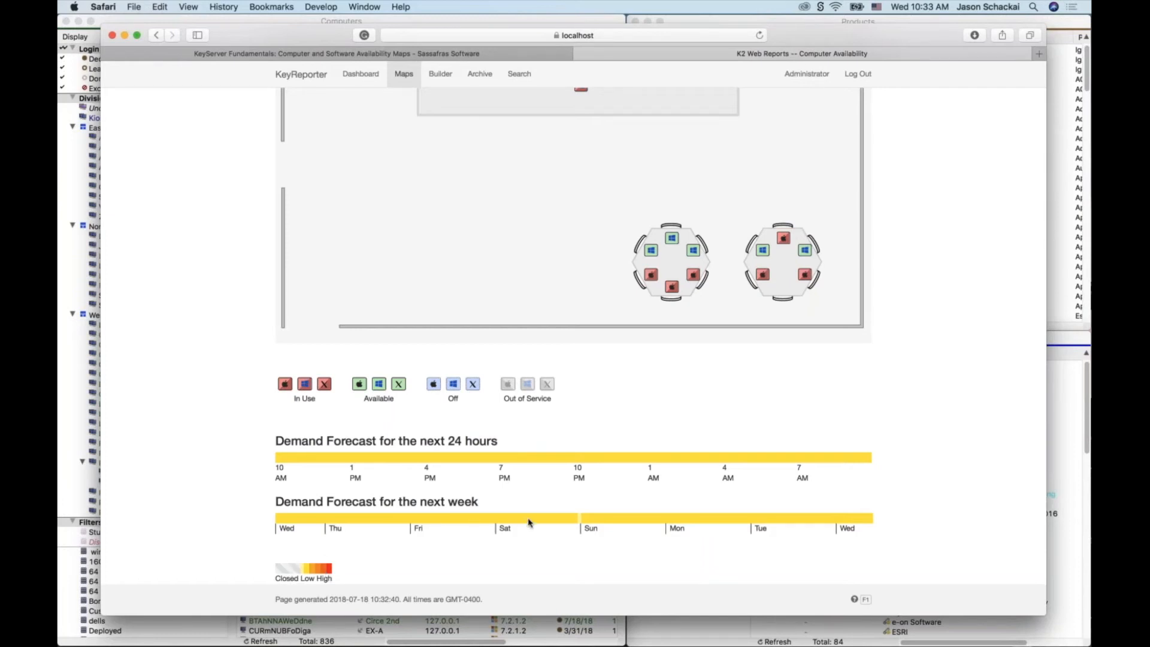
scroll(583, 479, "up", 4)
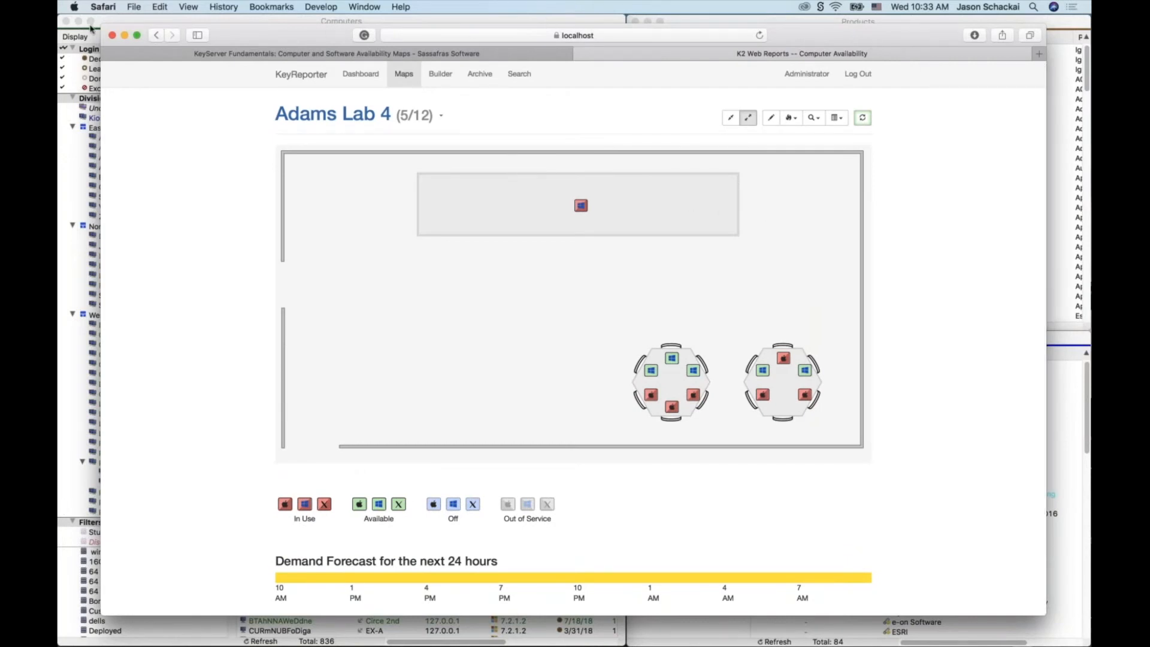
- Switch to KeyConfigure and examine the Time Sets, including the New Time Set option and Adams Lab 2's weekday and Saturday entries
left_click(110, 20)
left_click(340, 8)
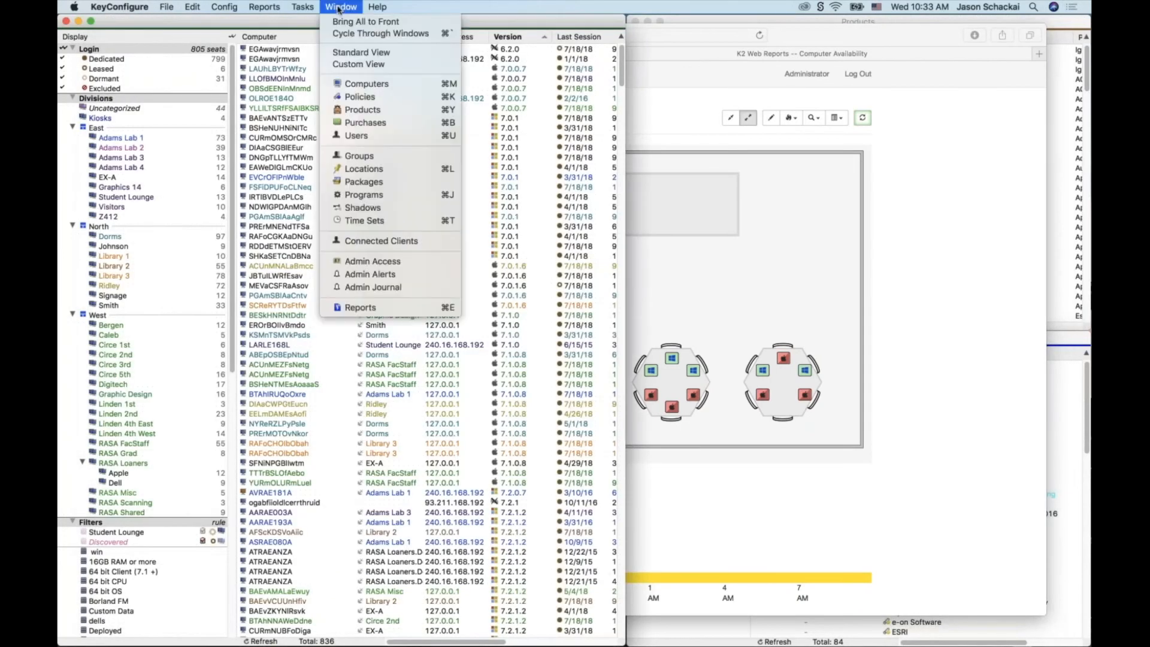
left_click(364, 220)
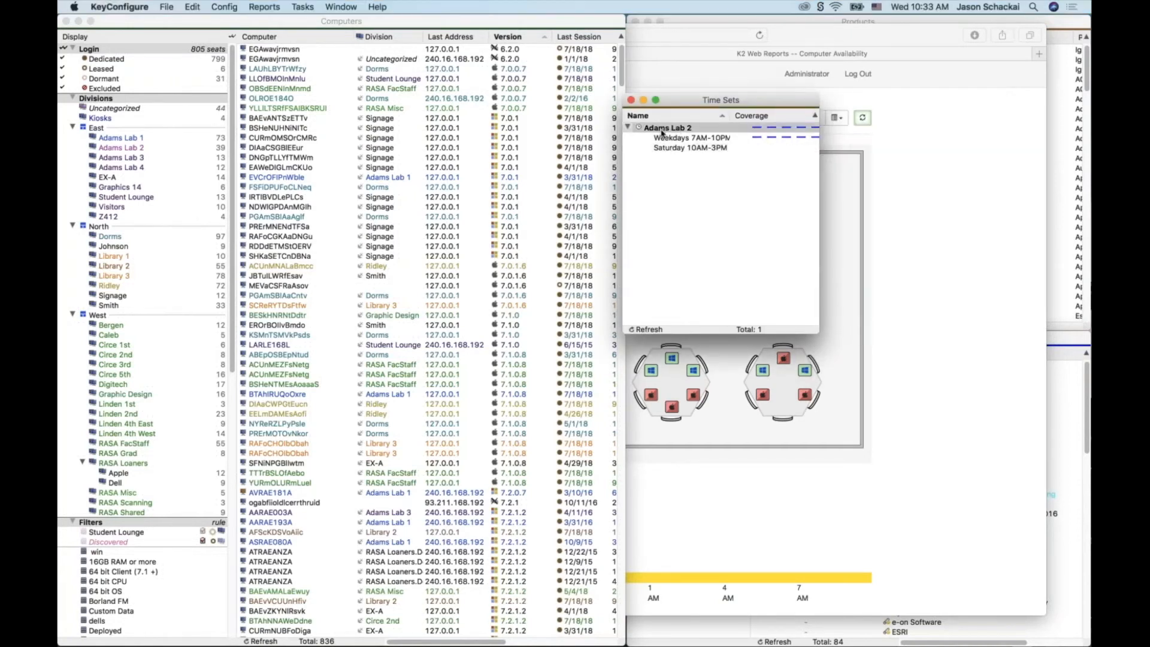
right_click(699, 220)
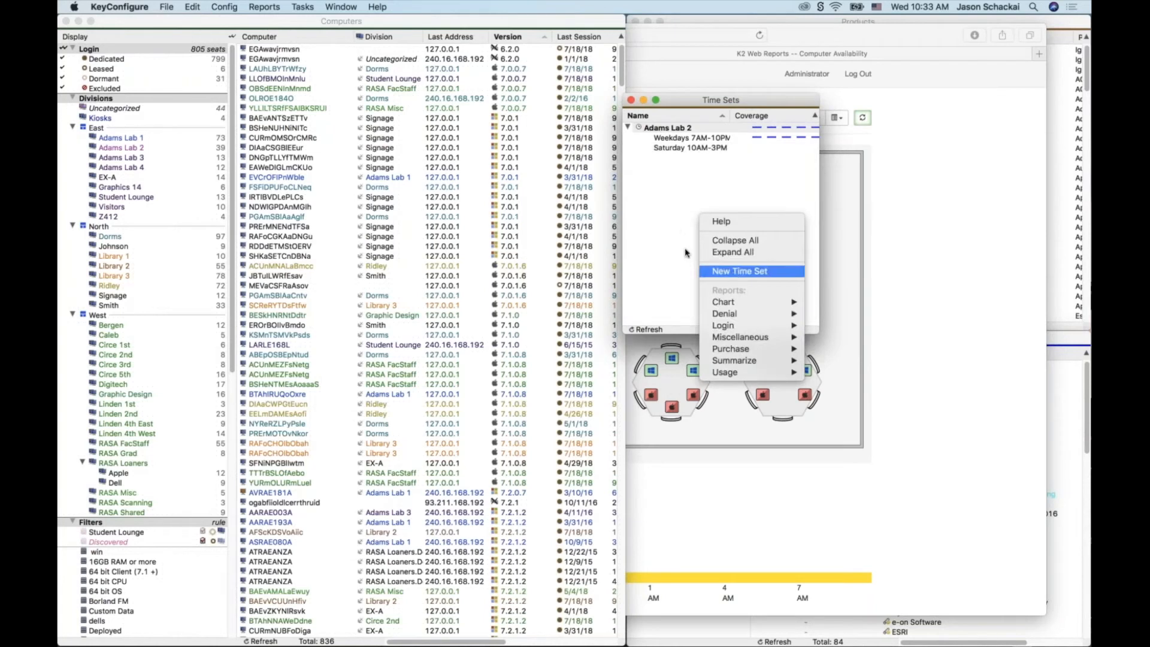
left_click(681, 220)
left_click(702, 147)
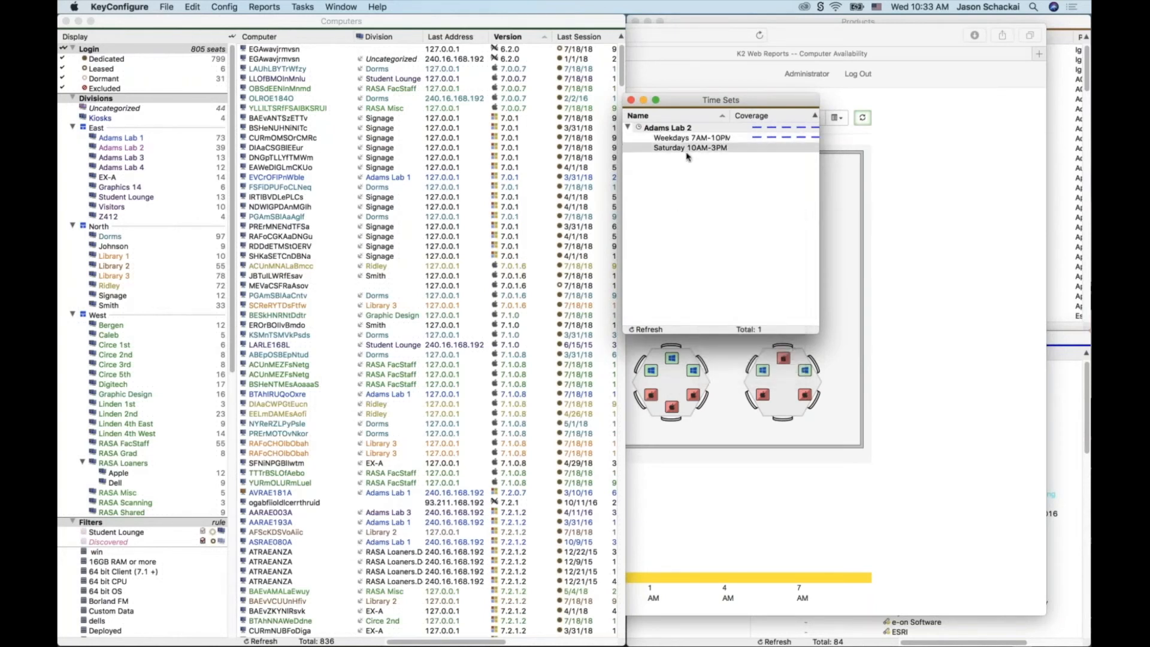
left_click(670, 129)
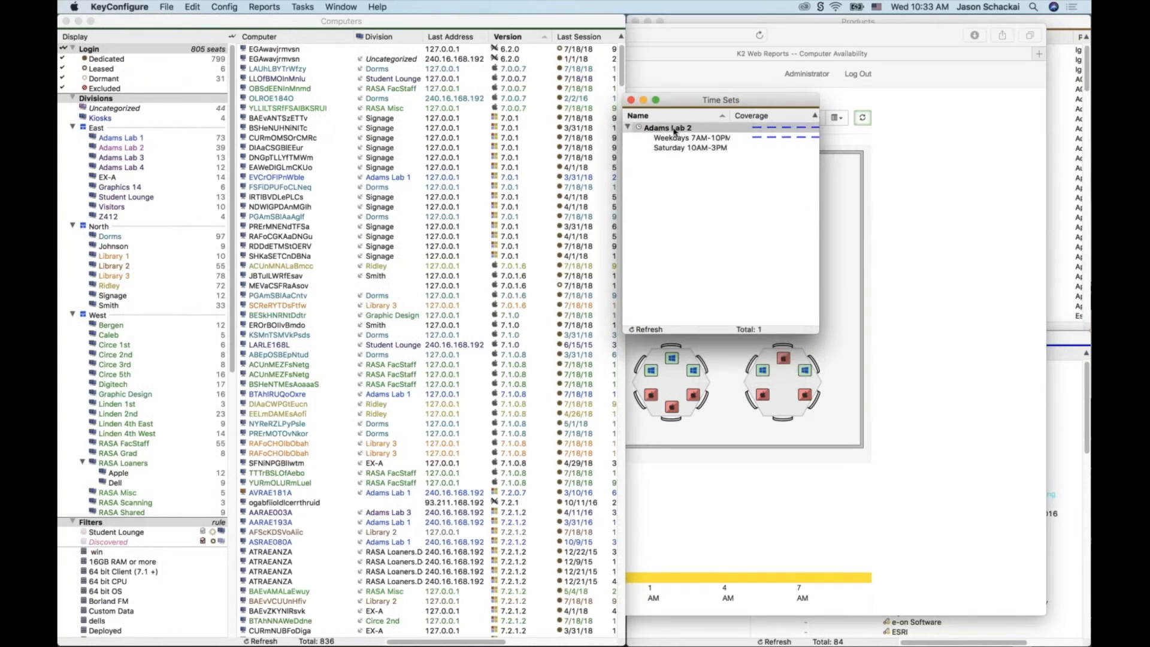
left_click(631, 100)
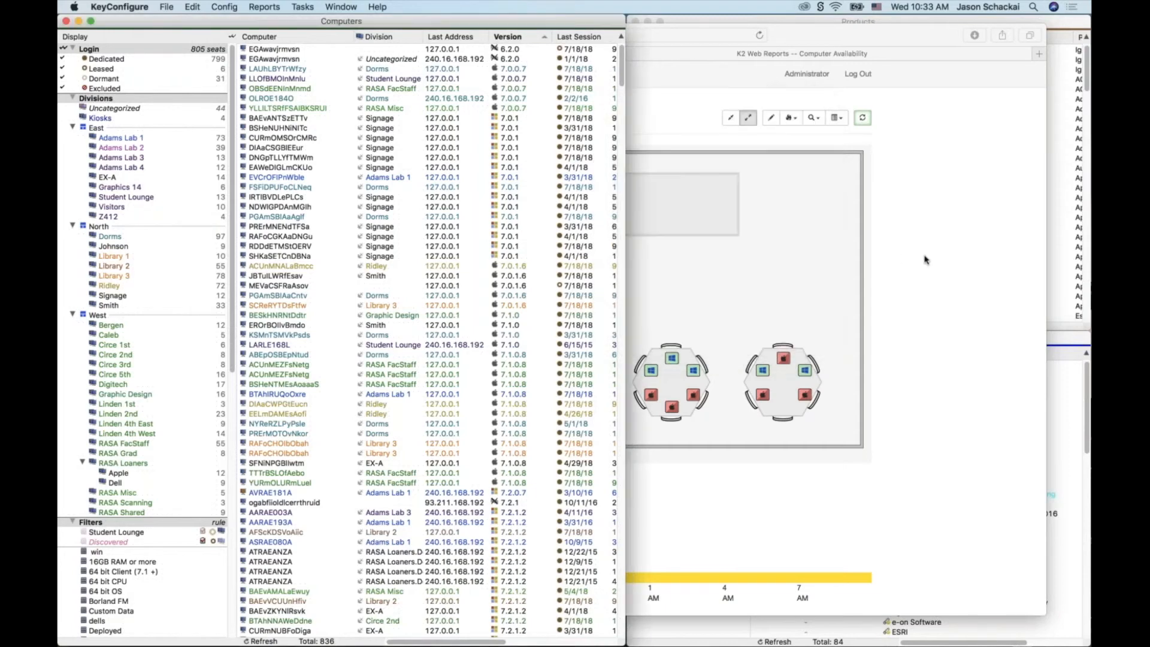
- Return to KeyReporter in Safari, open the Adams Lab 2 division map and examine its opening hours and demand forecasts
left_click(925, 259)
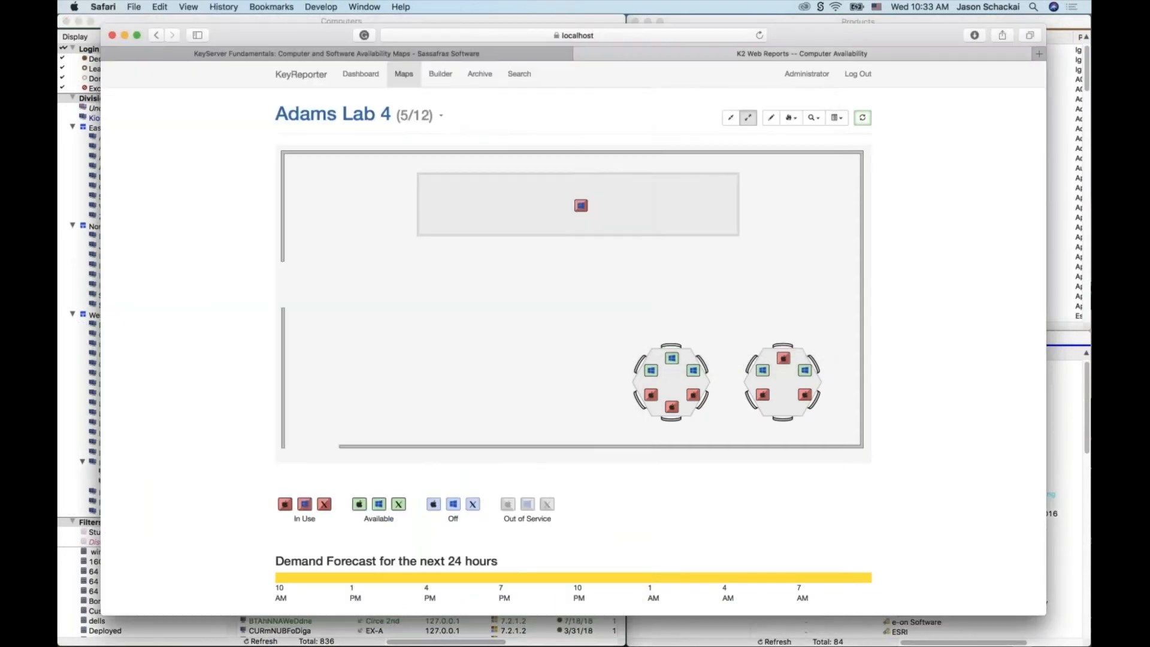
left_click(156, 35)
left_click(157, 36)
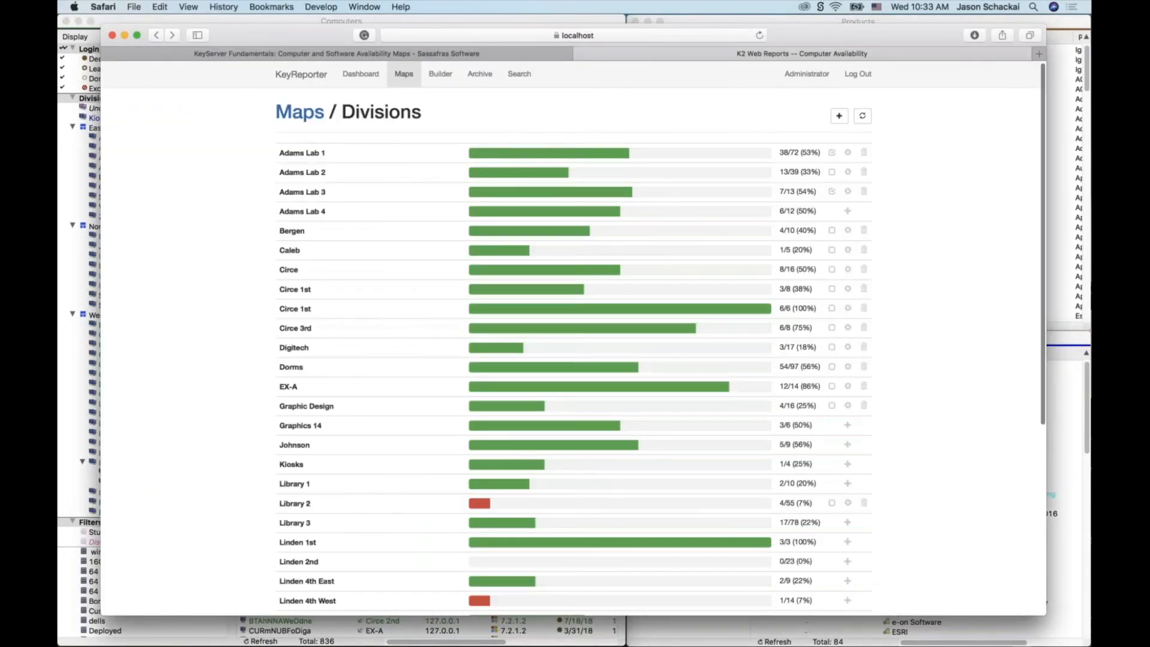
left_click(527, 175)
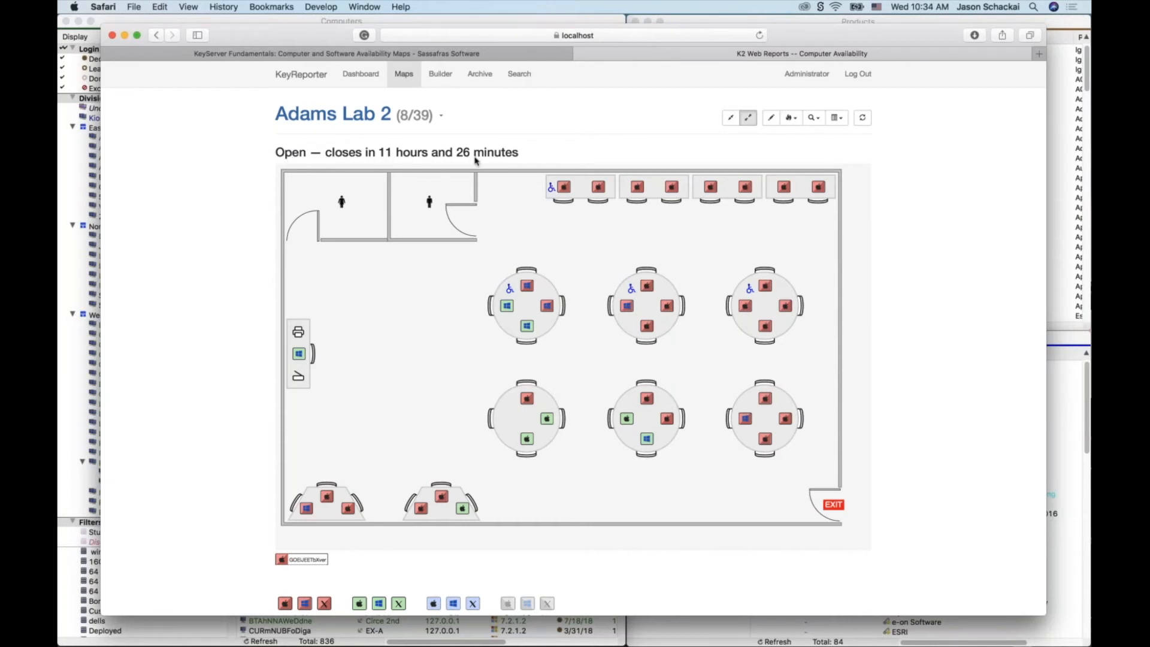
scroll(475, 161, "down", 5)
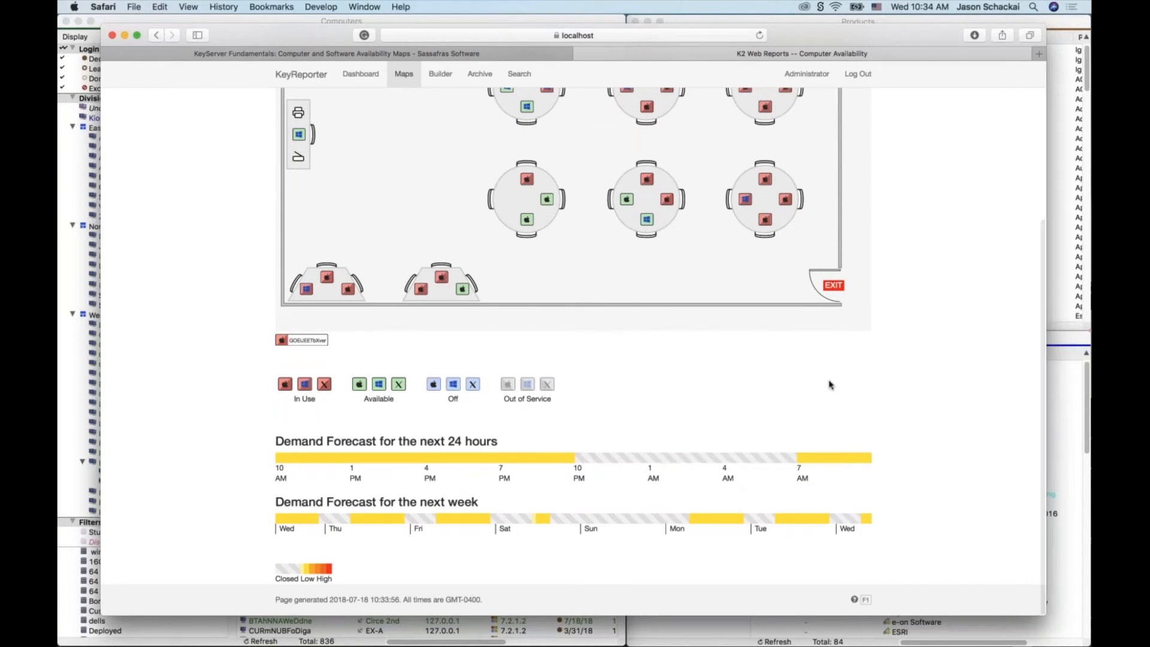
scroll(830, 384, "up", 4)
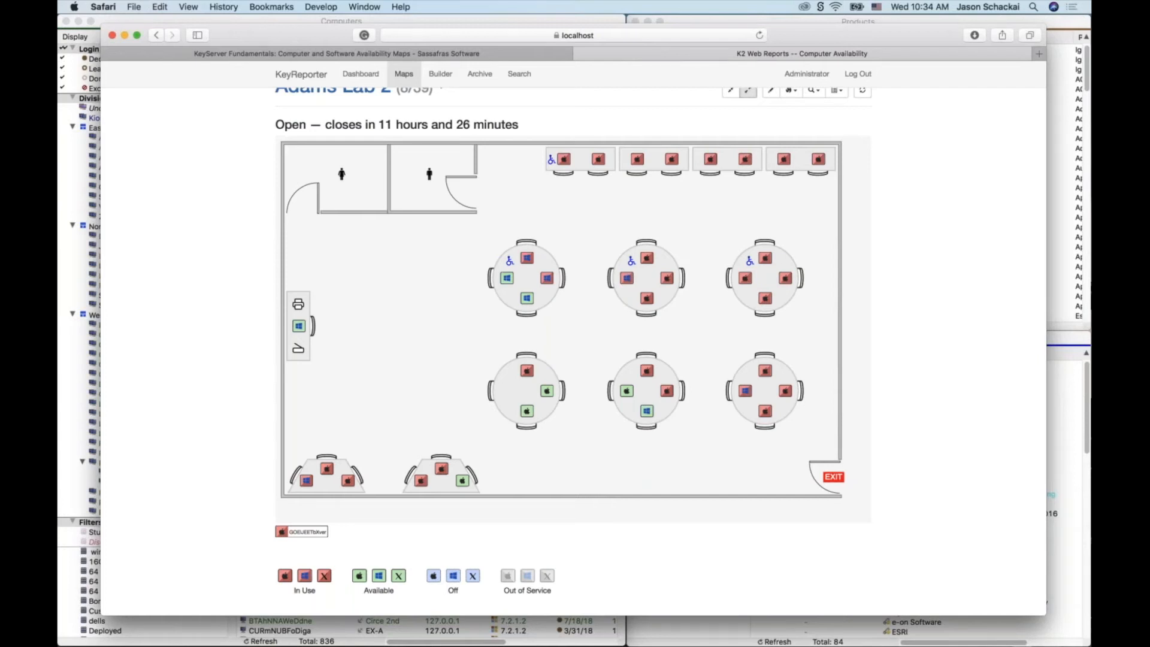
- Inspect the details of several in-use computers at the round tables and upper desks of Adams Lab 2
mouse_move(629, 281)
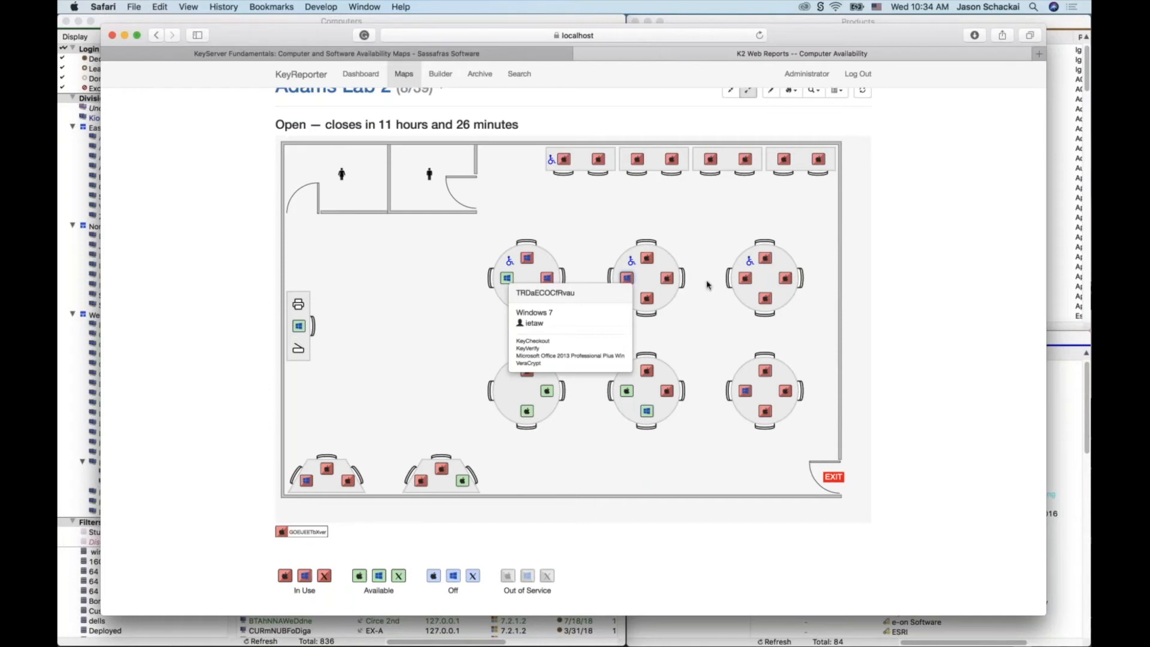
mouse_move(744, 281)
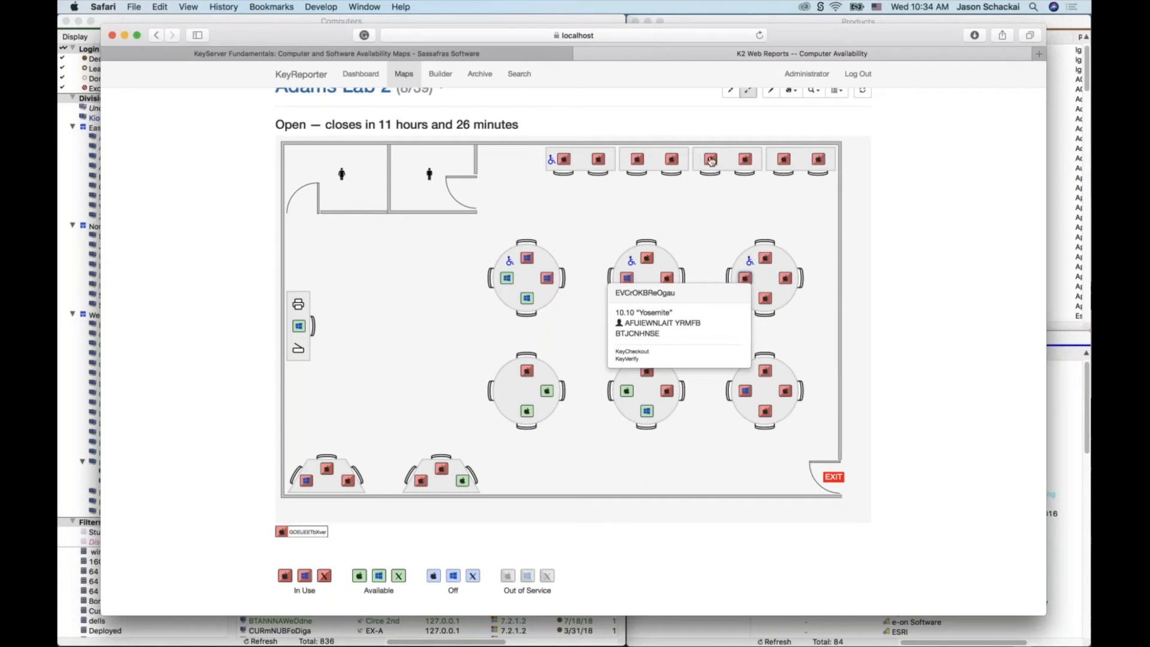
mouse_move(684, 163)
mouse_move(637, 161)
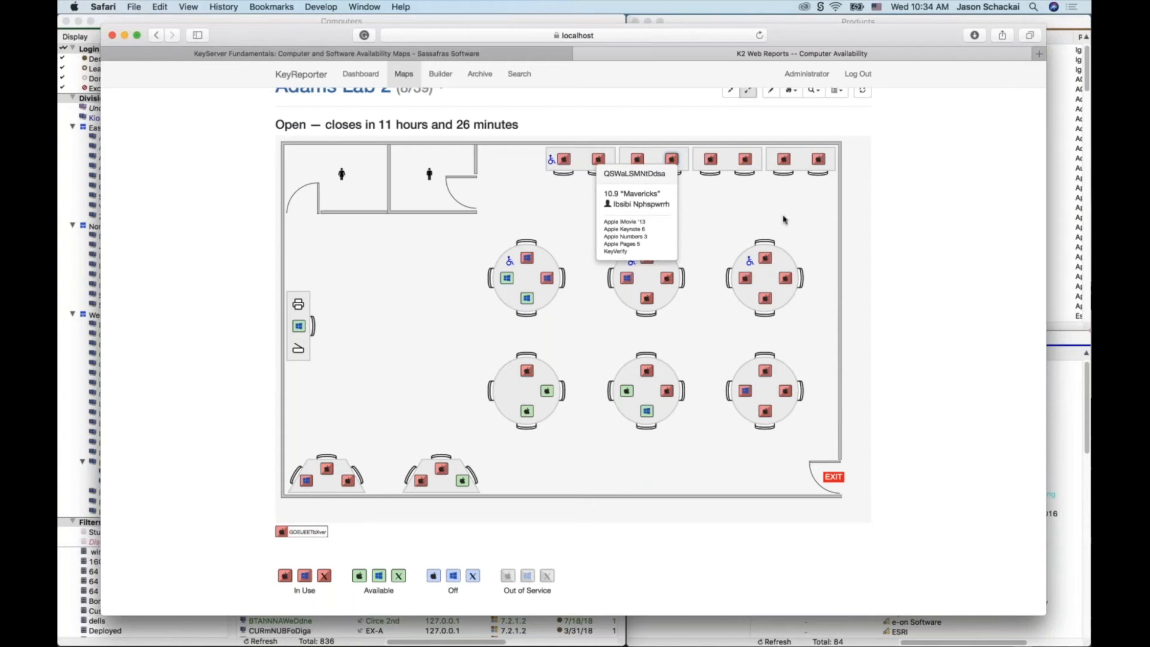
- Highlight the Adams Lab 2 computers that have Apple iMovie '13 installed
scroll(781, 223, "up", 1)
left_click(774, 232)
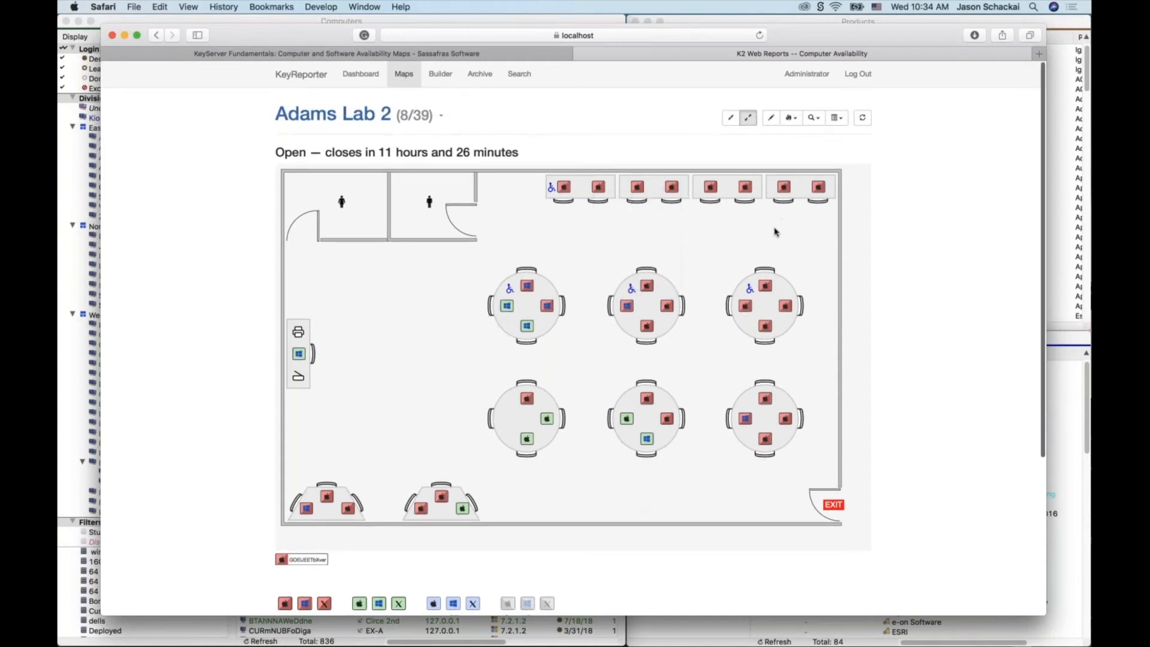
scroll(815, 123, "down", 1)
left_click(815, 118)
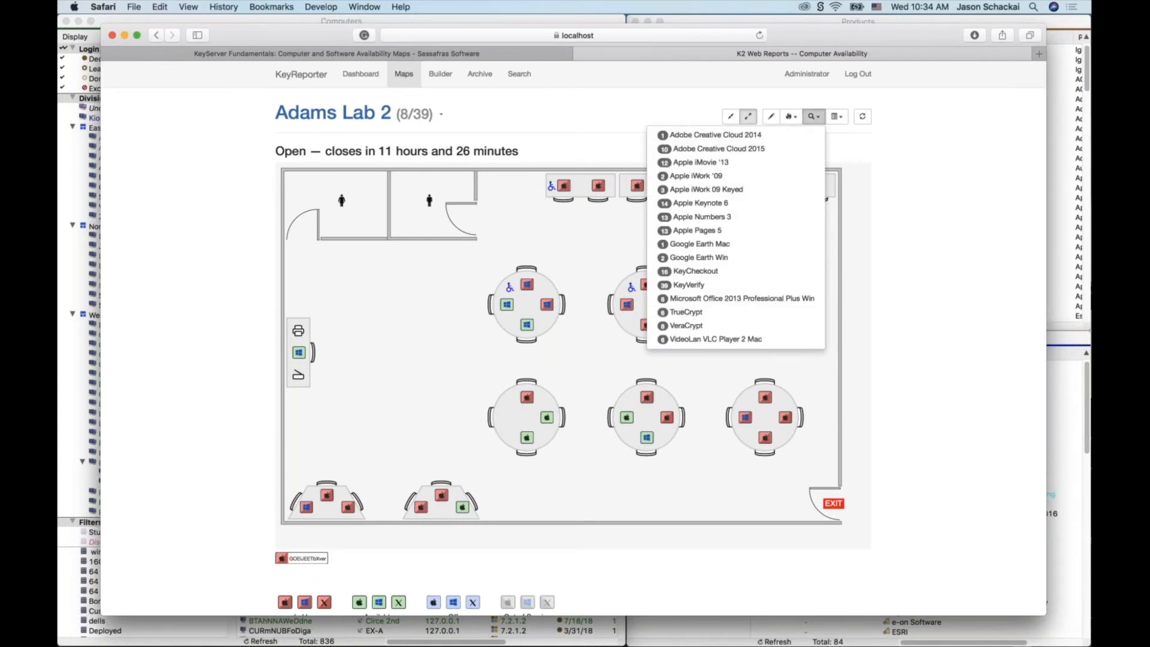
left_click(712, 164)
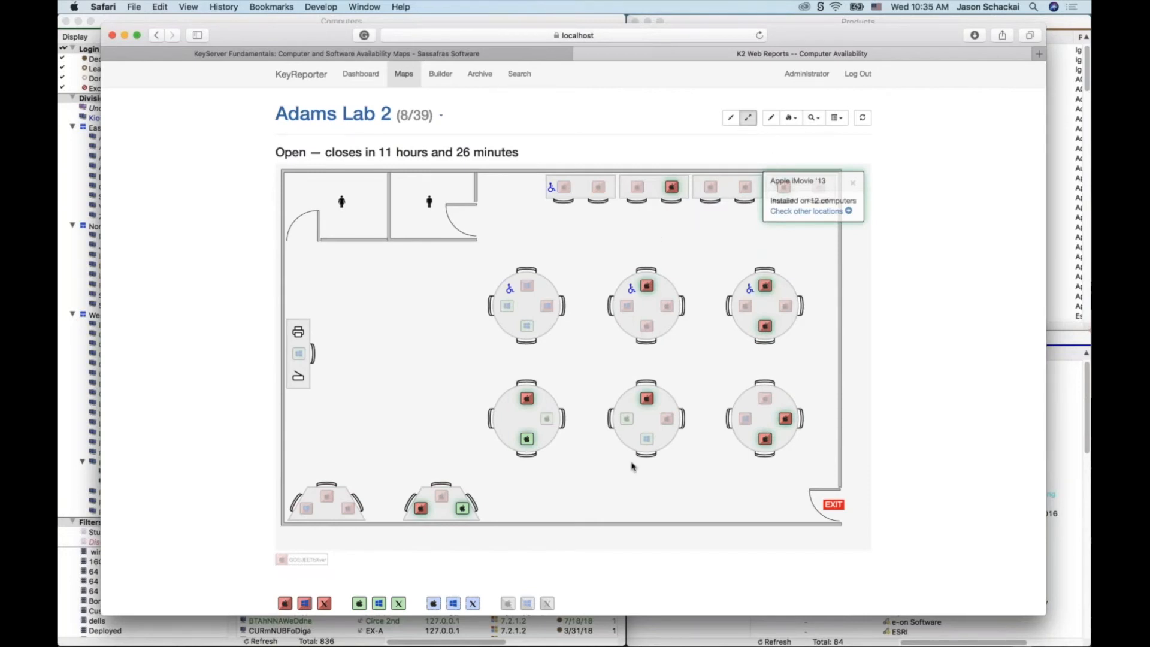
- Check which other locations have Apple iMovie '13 installed, and return to the Adams Lab 2 map
left_click(822, 213)
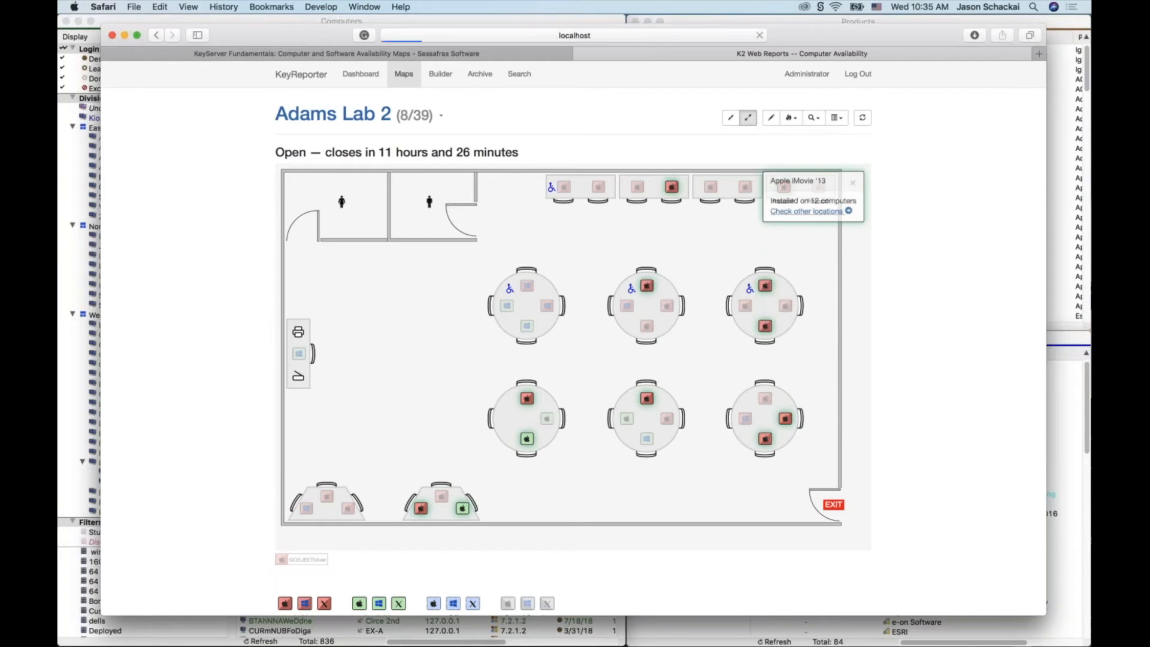
scroll(473, 425, "down", 5)
scroll(472, 423, "up", 5)
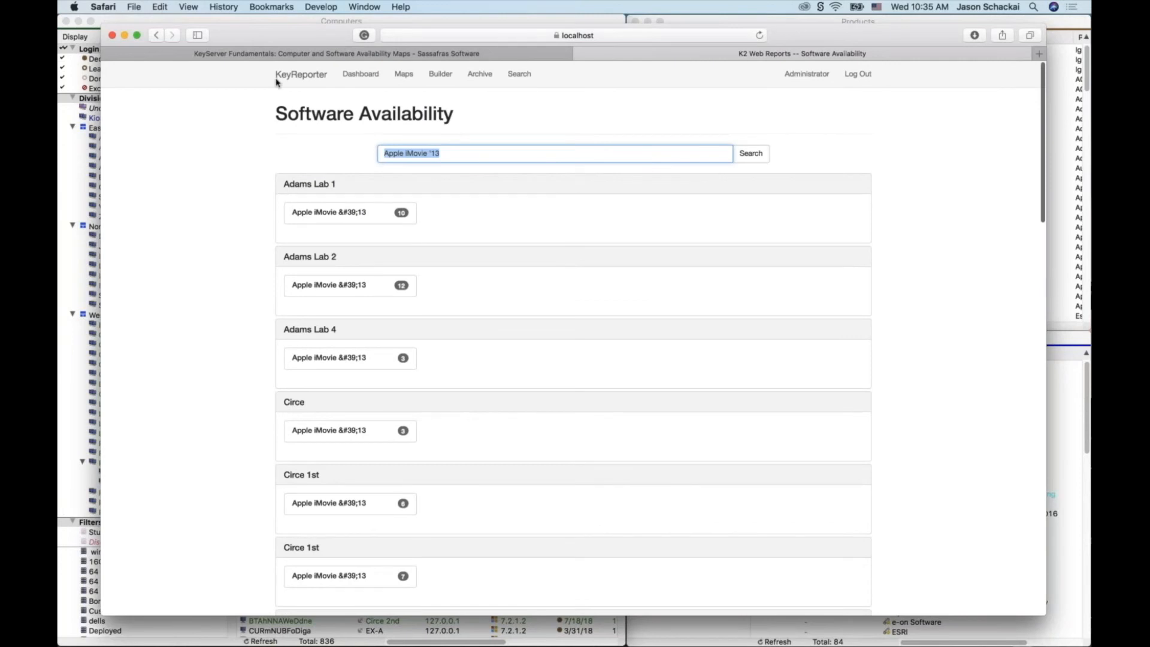
left_click(157, 36)
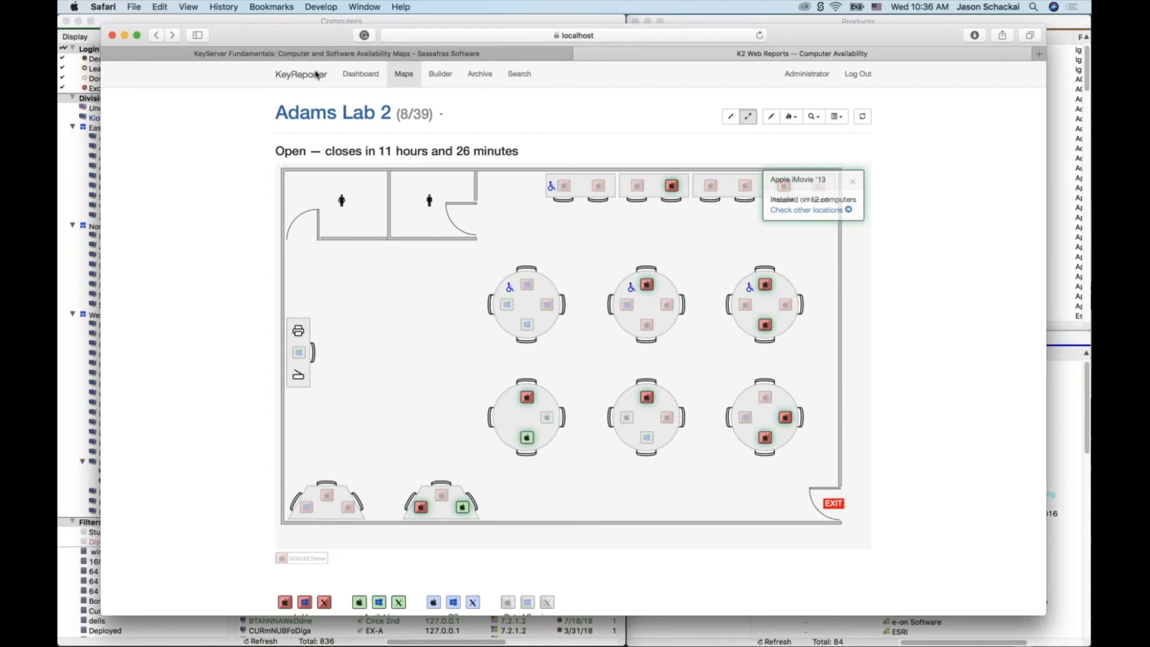
- Go back through the Divisions list, Maps overview and dashboard to review availability, and return to the Adams Lab 2 map
left_click(157, 36)
left_click(156, 36)
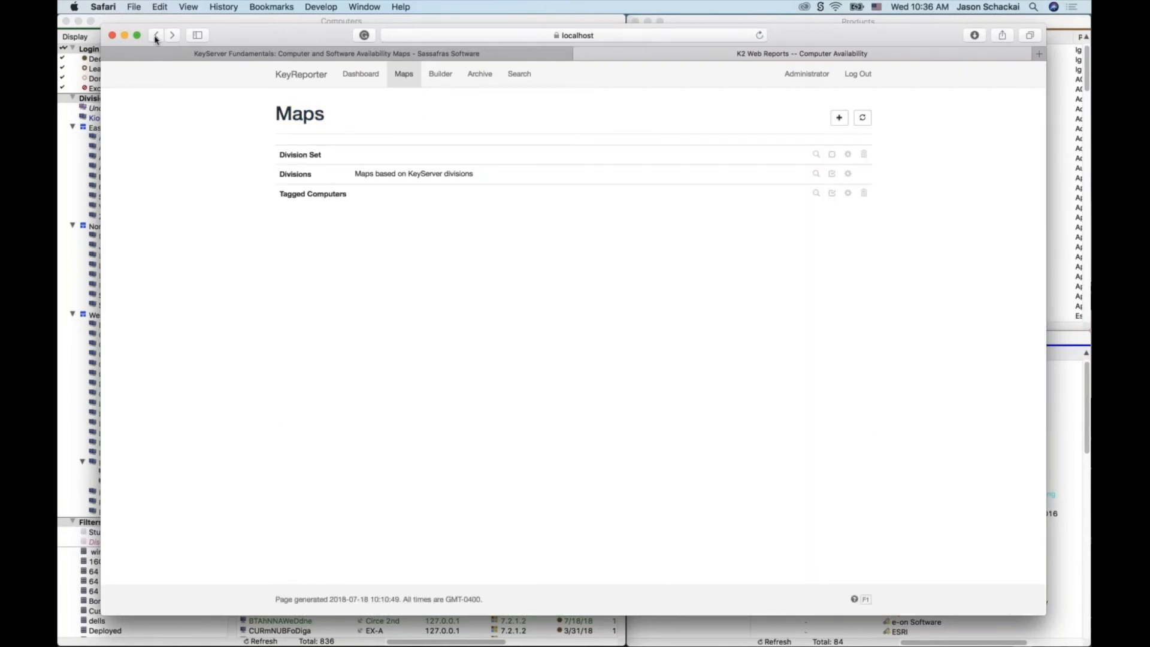
left_click(156, 36)
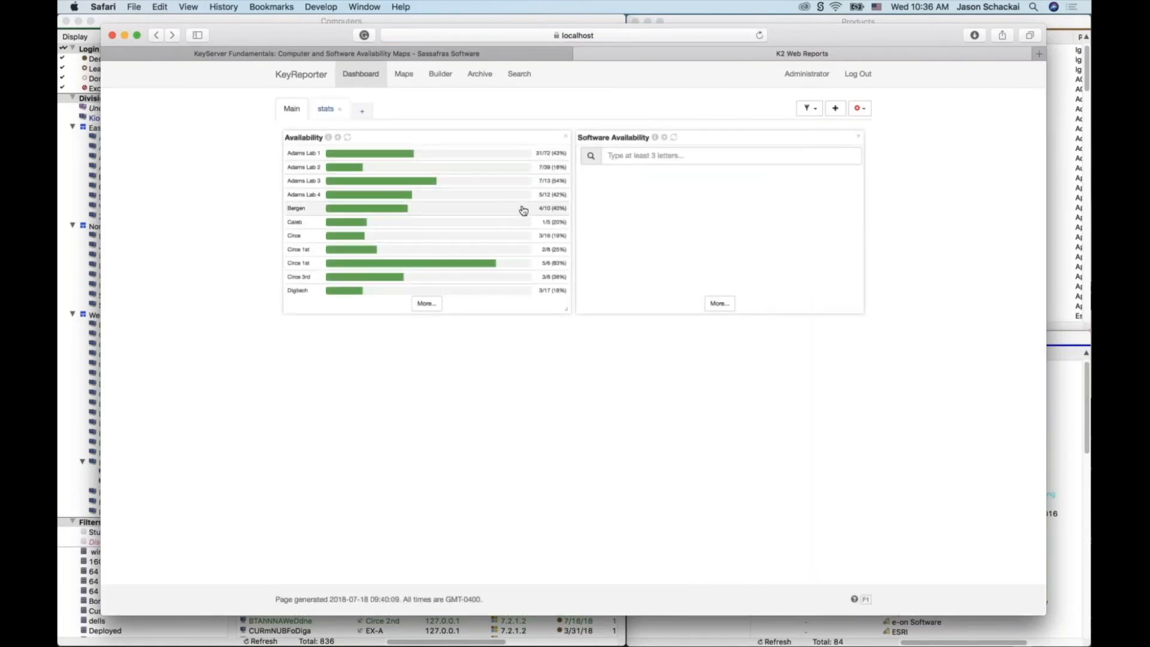
left_click(172, 36)
left_click(601, 173)
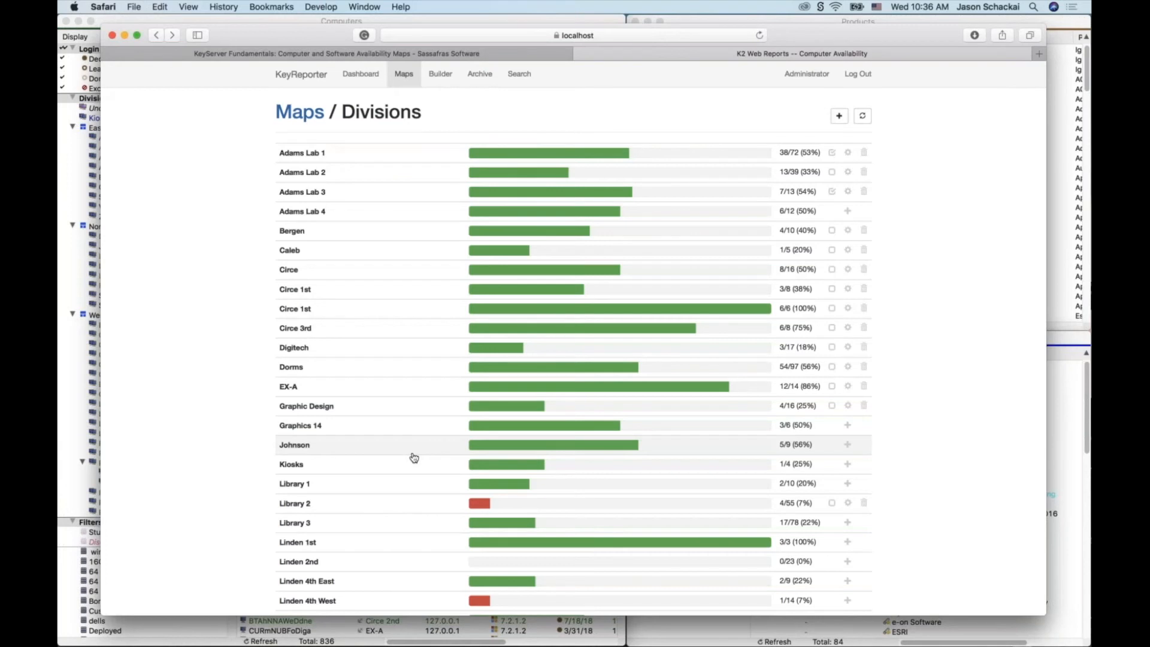
left_click(172, 36)
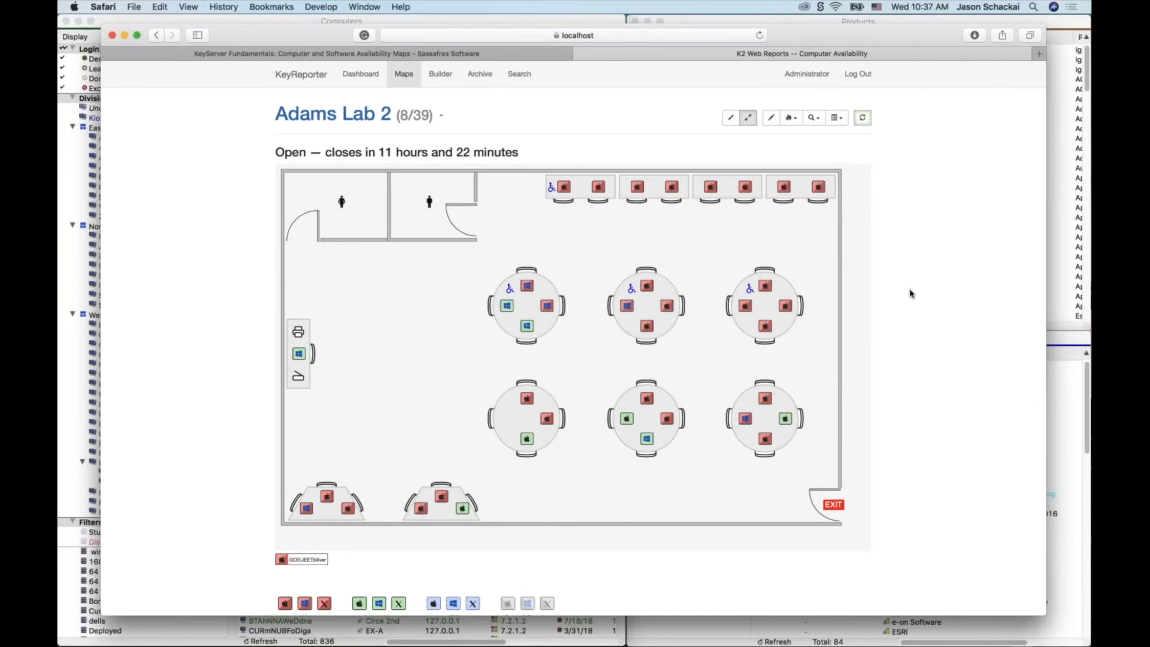
scroll(910, 294, "down", 2)
scroll(910, 294, "up", 3)
- Switch to KeyConfigure and start adding a web-based product named Google
left_click(125, 35)
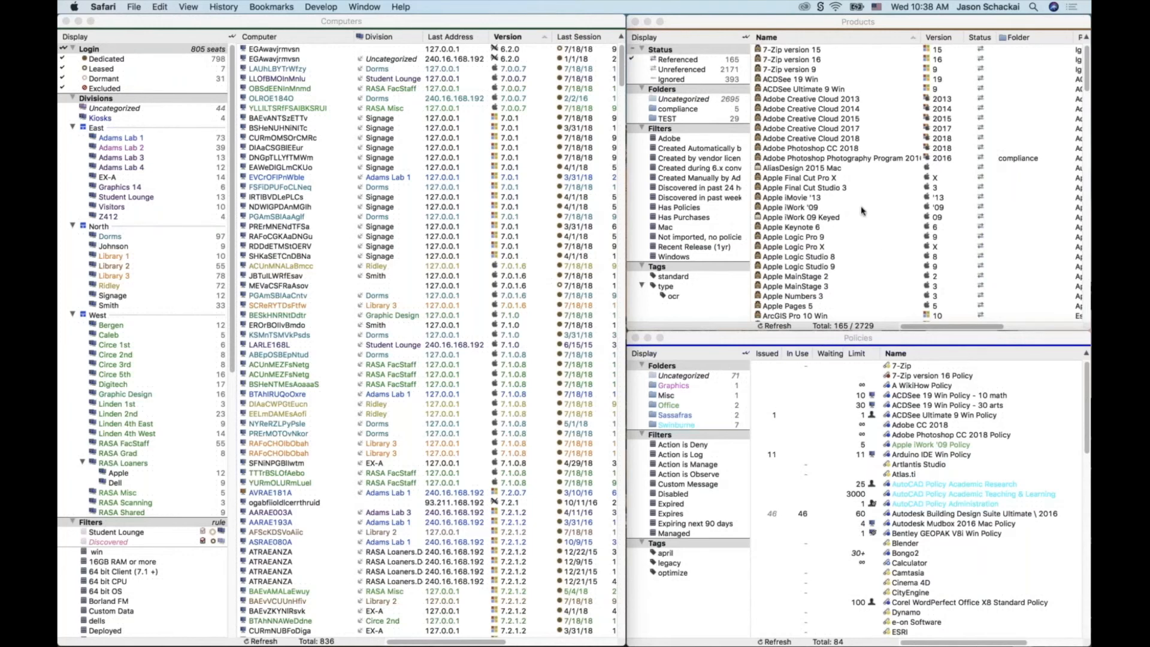
left_click(862, 210)
right_click(881, 246)
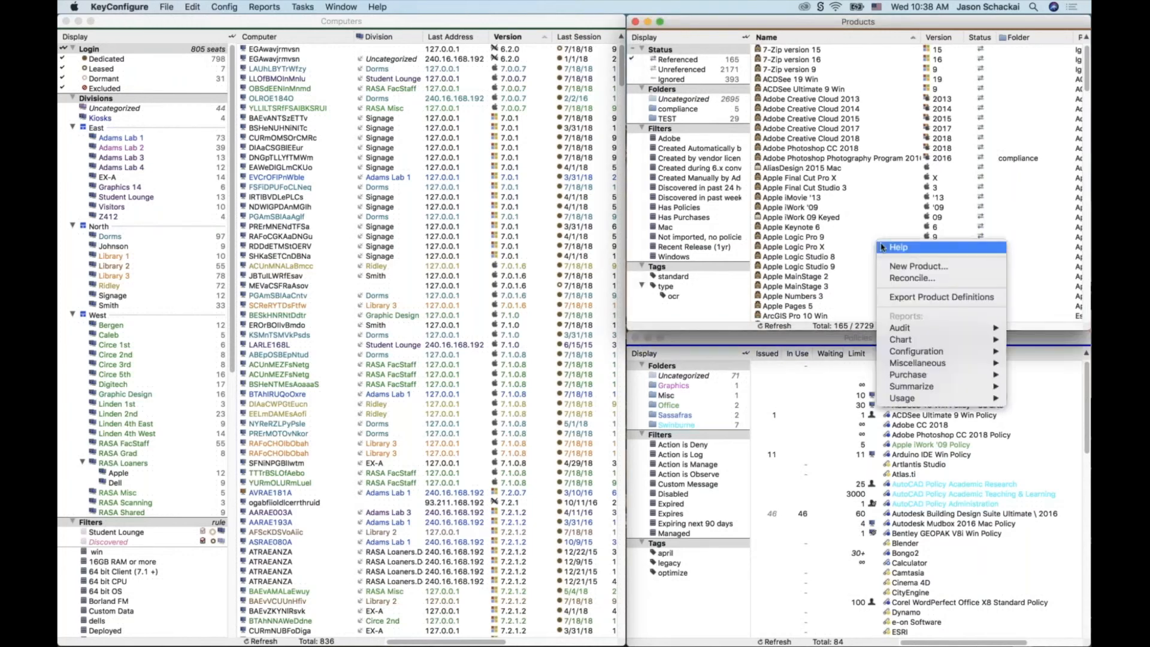
left_click(930, 269)
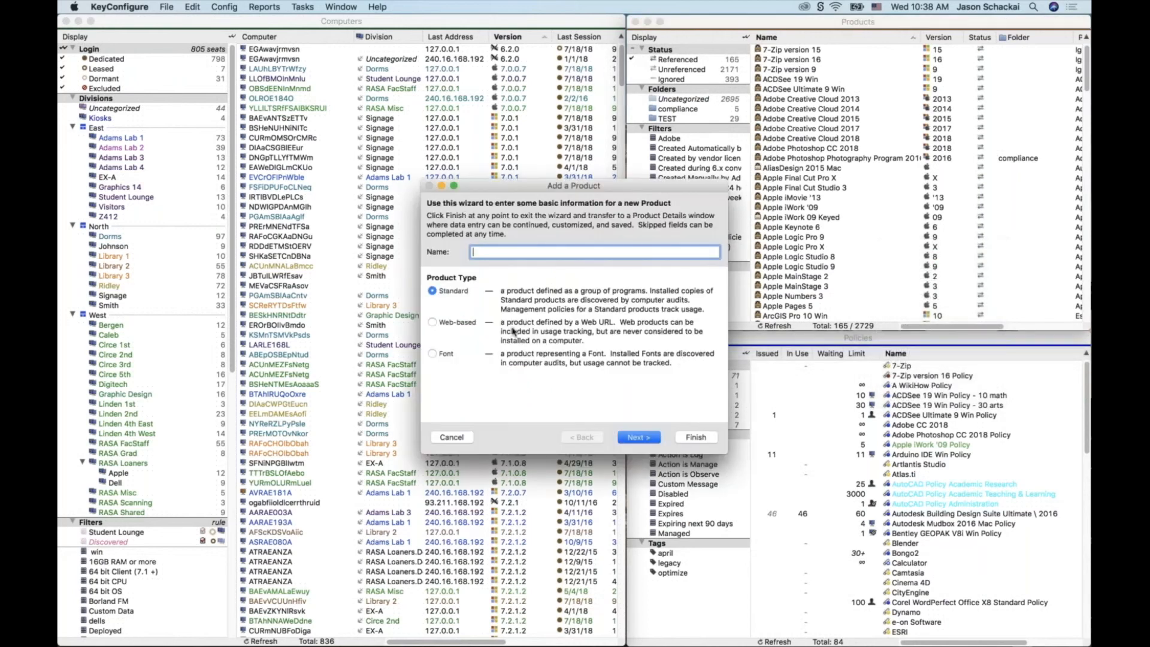
left_click(432, 324)
type("Google")
left_click(639, 438)
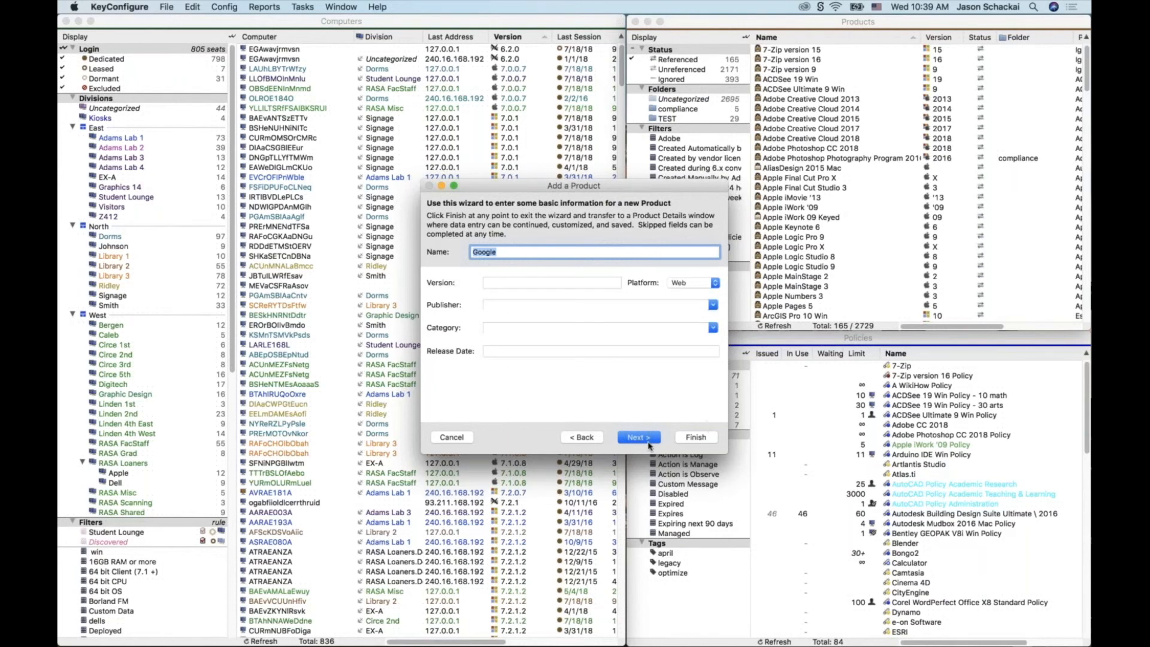
left_click(647, 440)
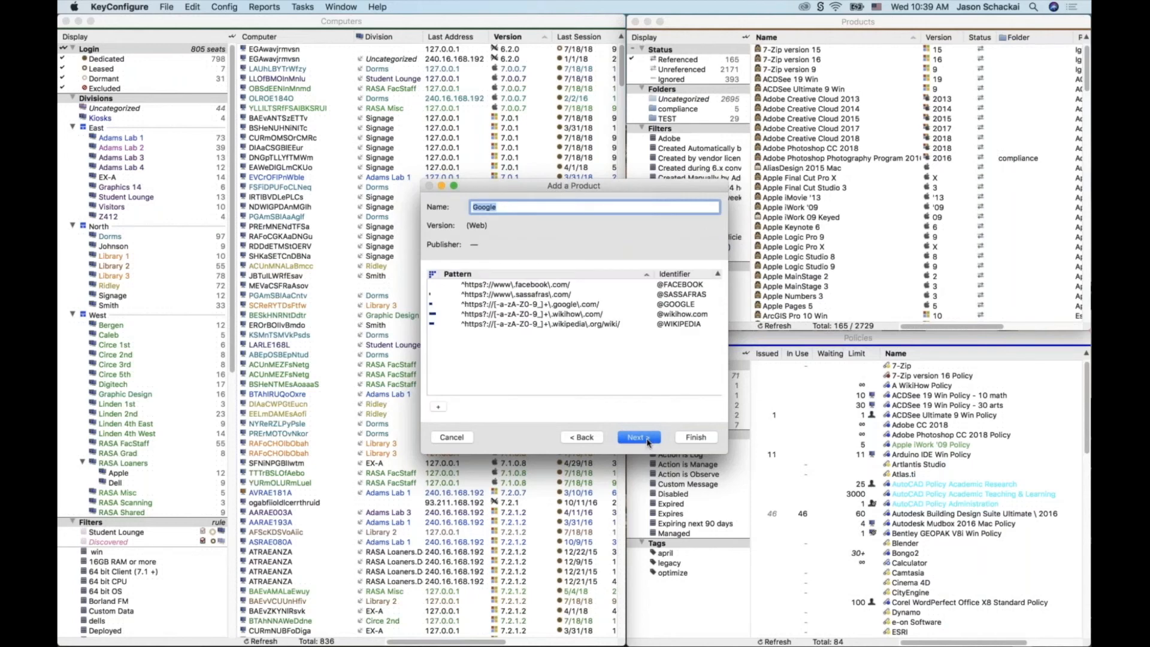
left_click(529, 305)
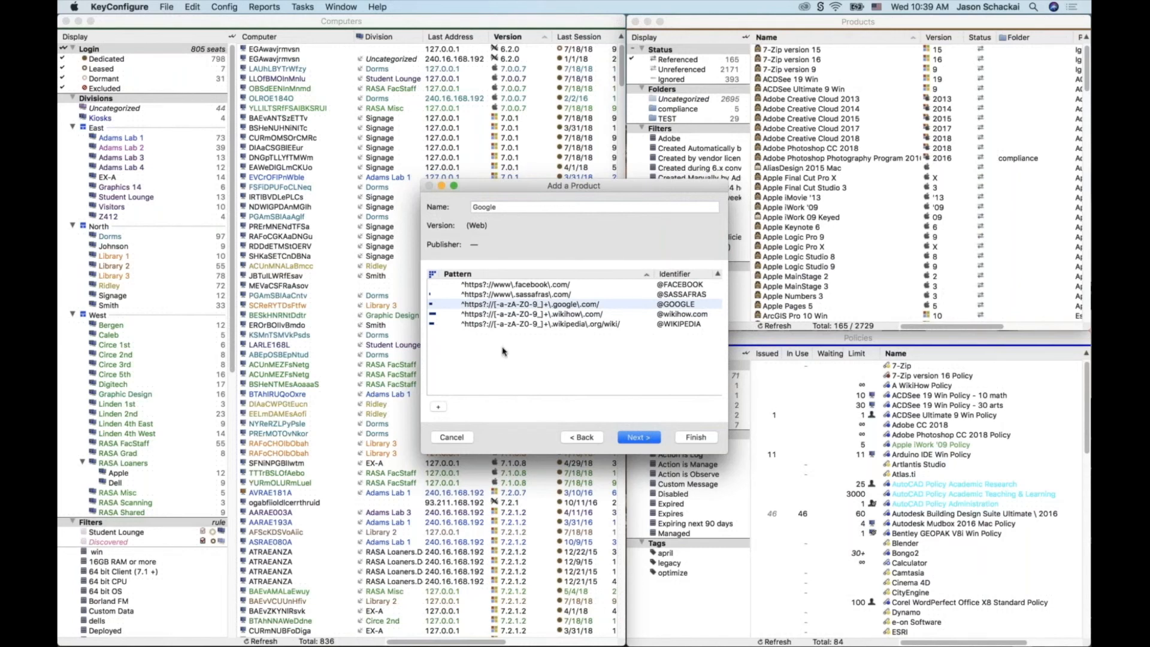
left_click(438, 407)
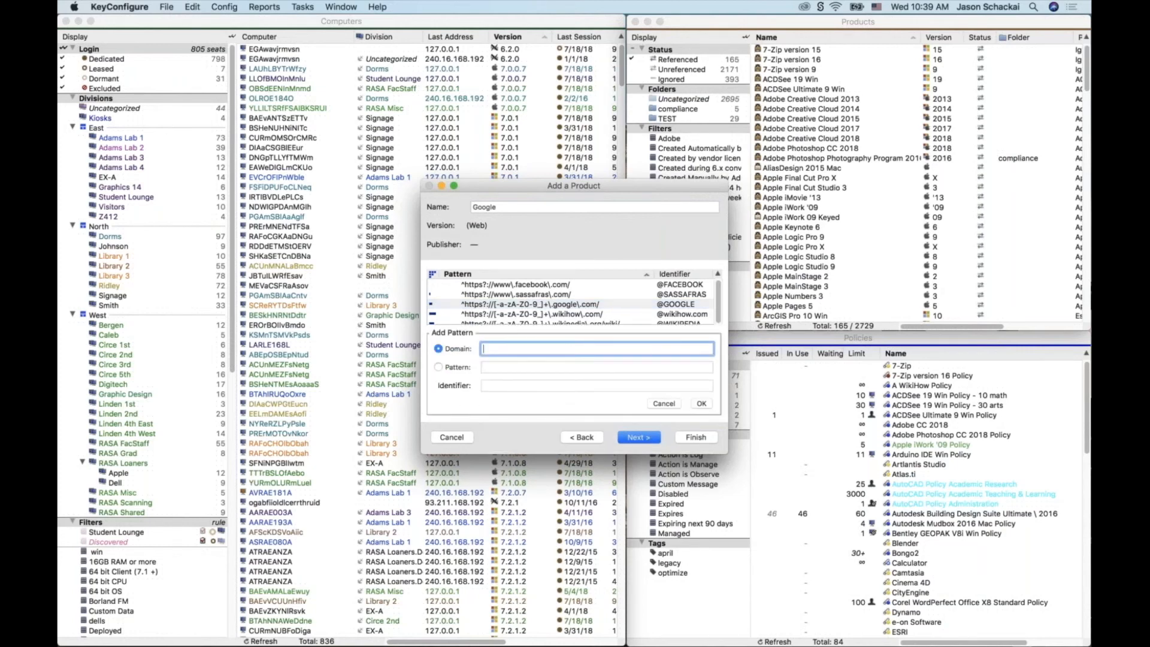
type("google.com")
left_click(642, 439)
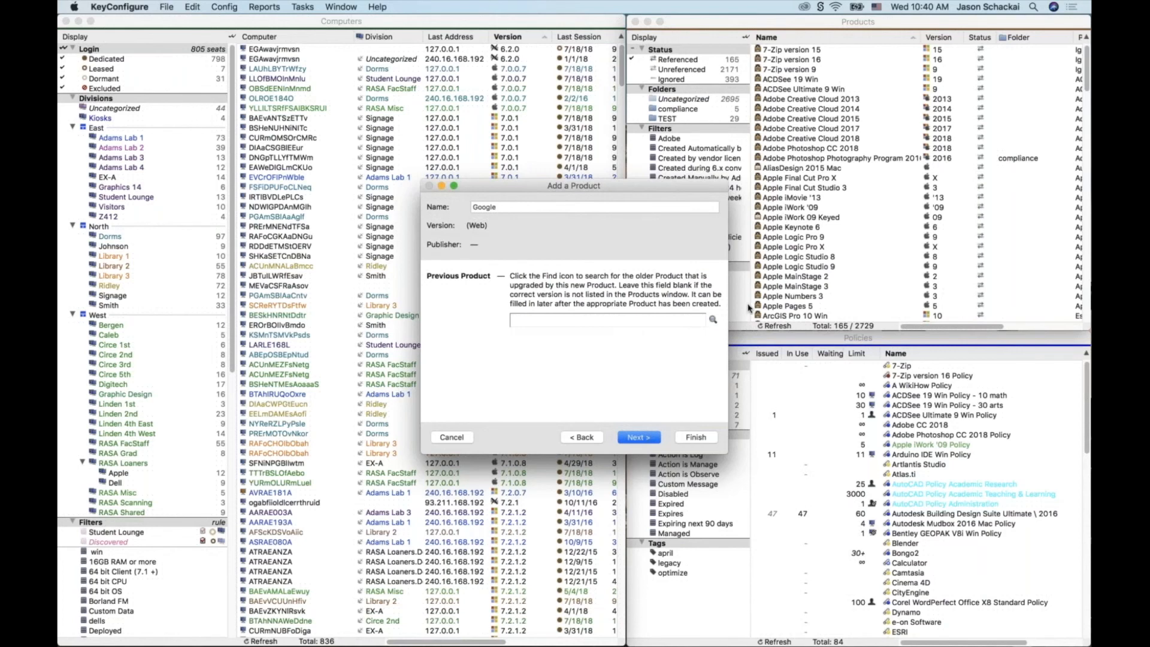
- Finish the wizard without a previous product, widen the Program Name column in the product details, and save the Google product
left_click(638, 436)
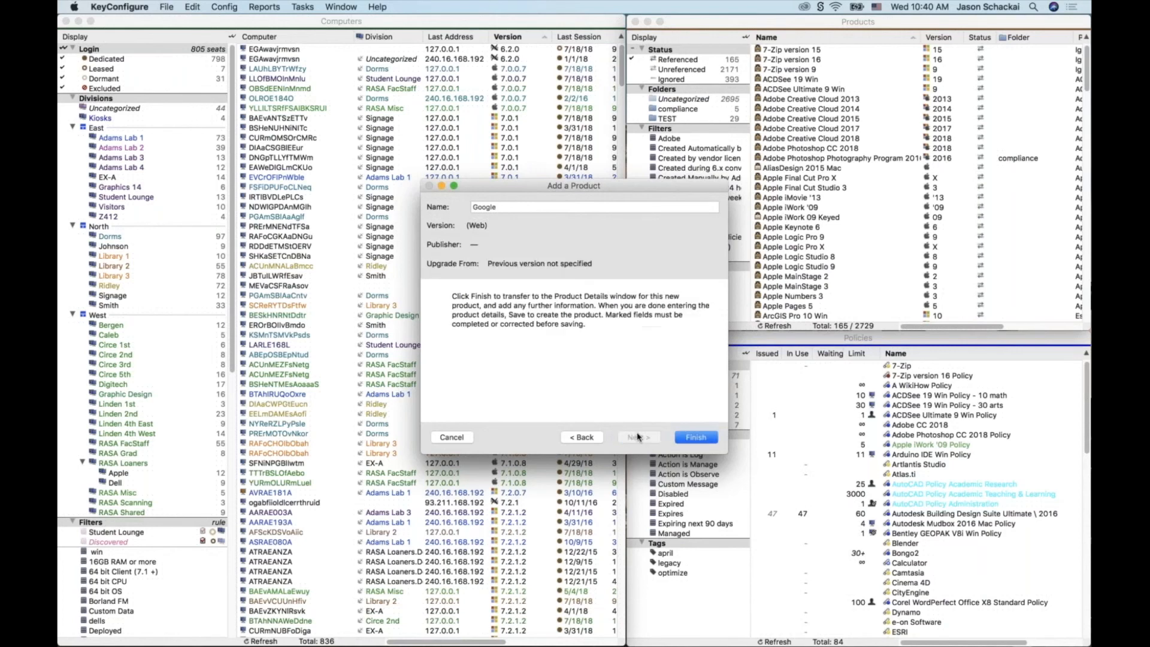
left_click(696, 437)
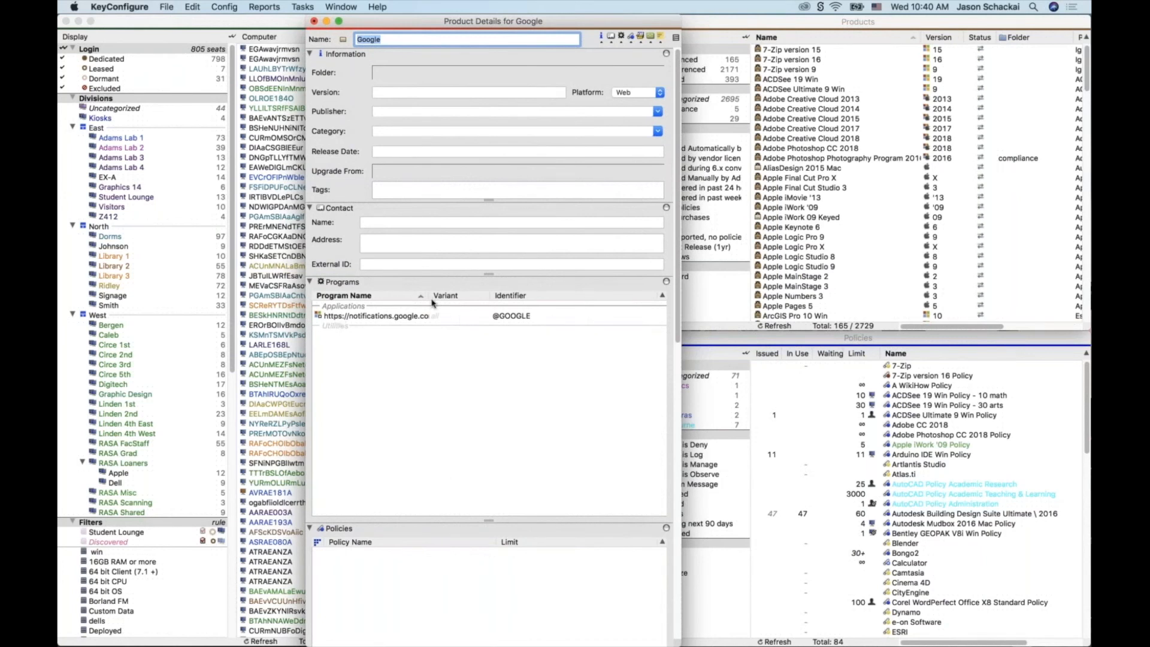
left_click_drag(430, 301, 485, 302)
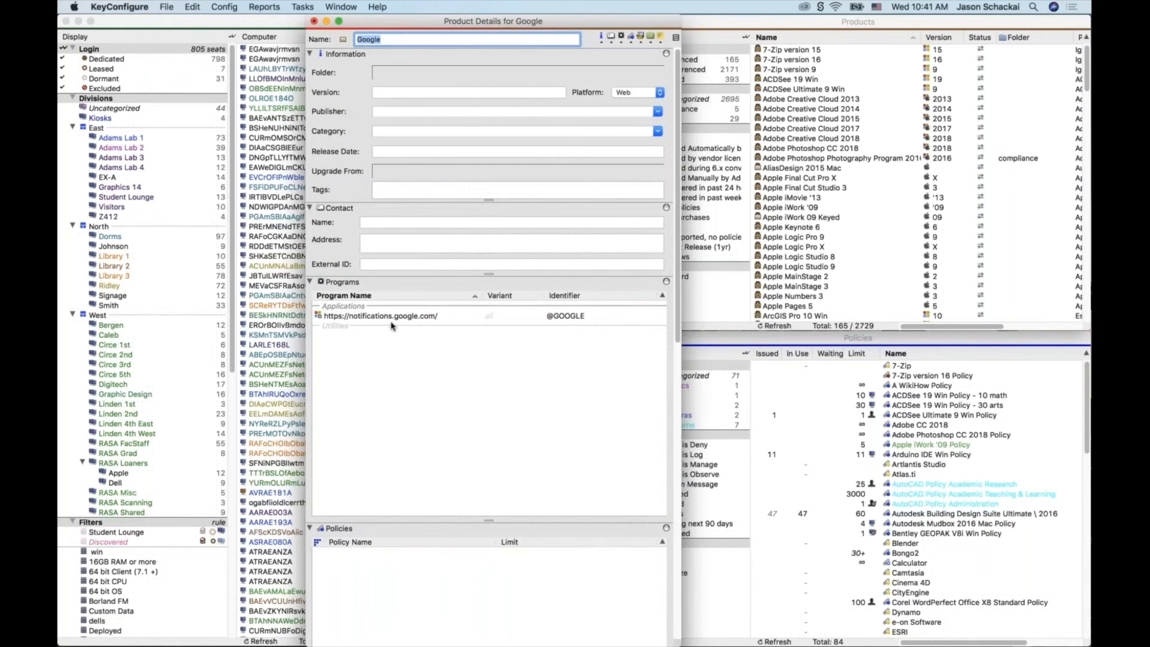
left_click(315, 23)
left_click(594, 110)
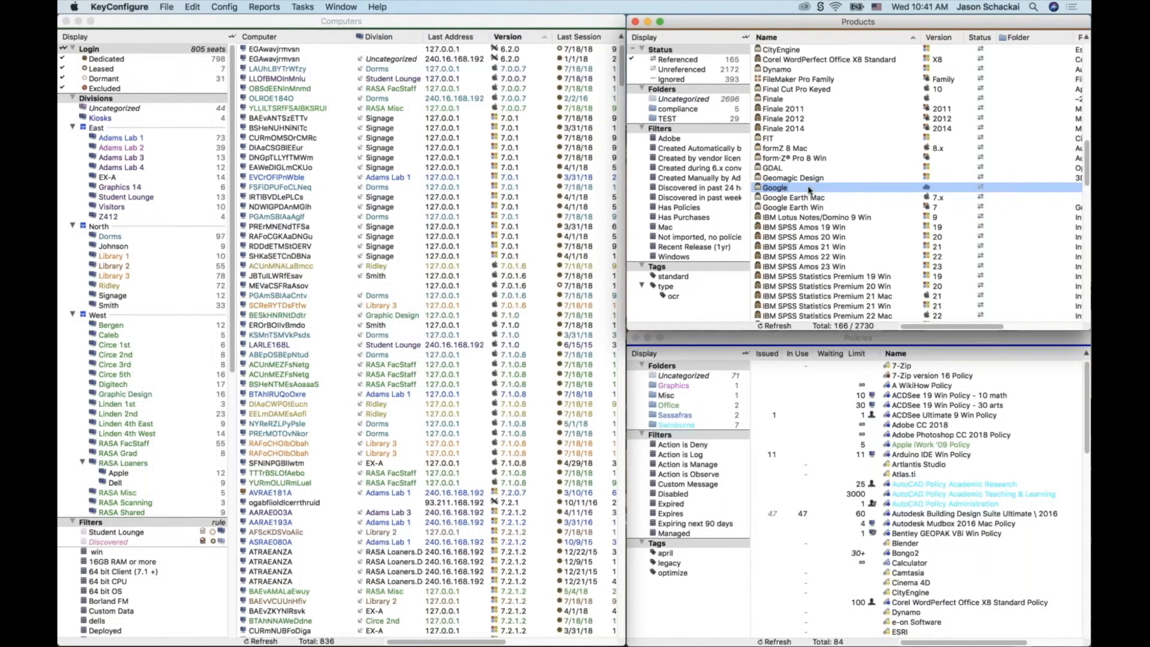
- Find WikiHow in the Products list and examine the new policy wizard for it without creating a policy
scroll(808, 190, "down", 15)
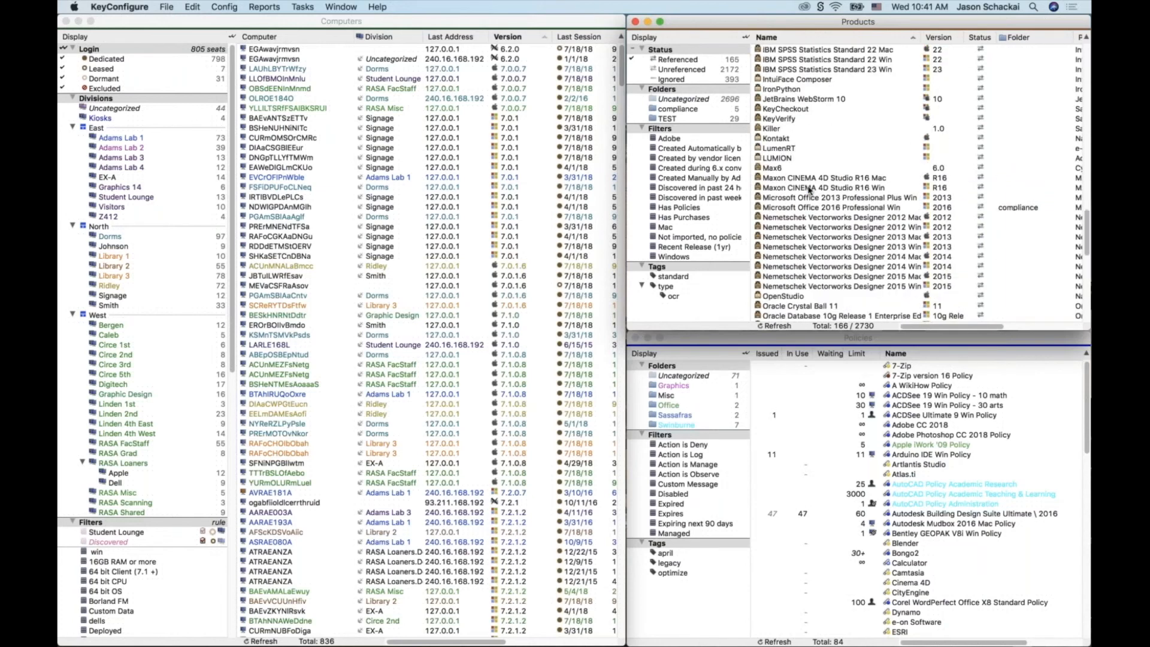
scroll(808, 190, "down", 4)
left_click(789, 269)
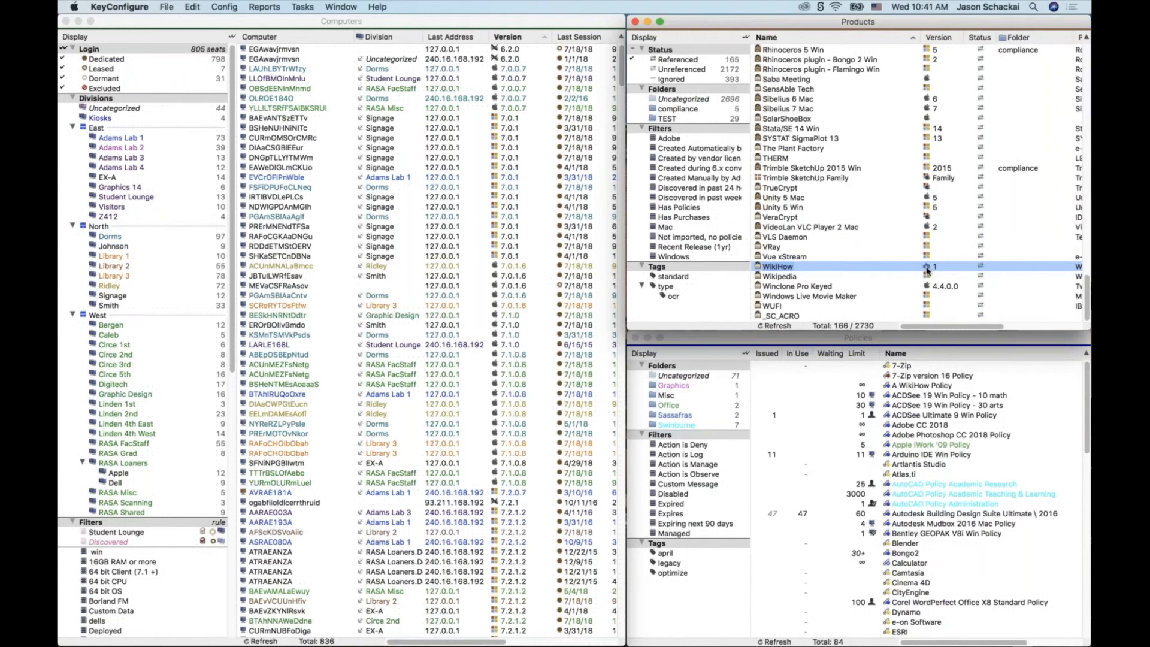
right_click(858, 270)
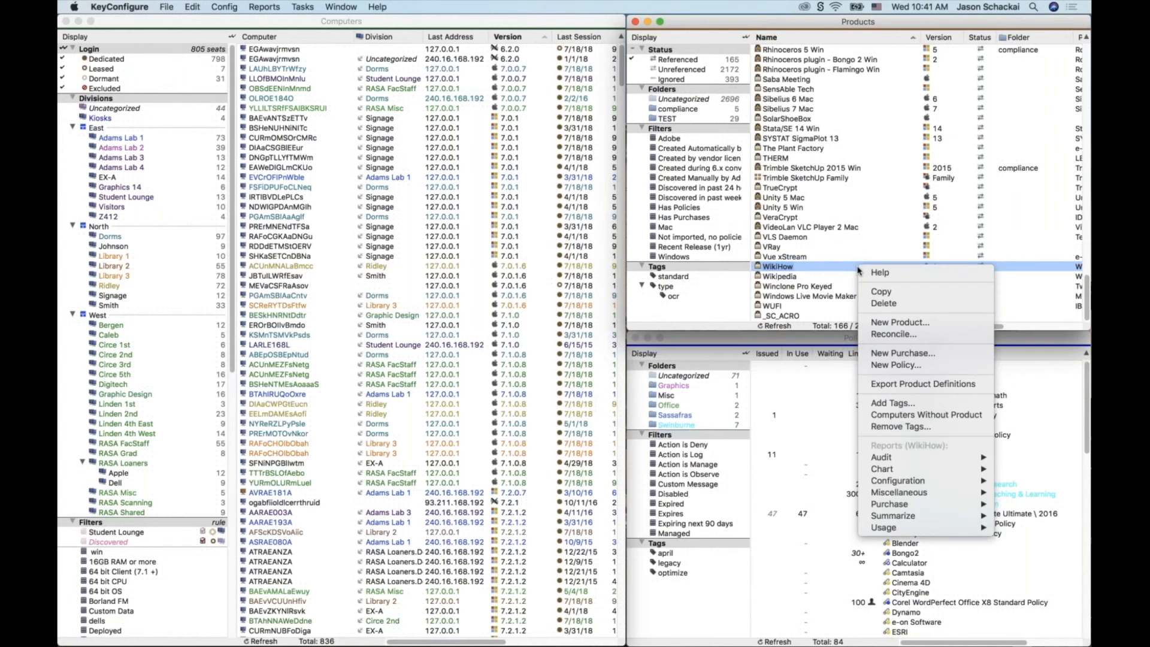
left_click(894, 365)
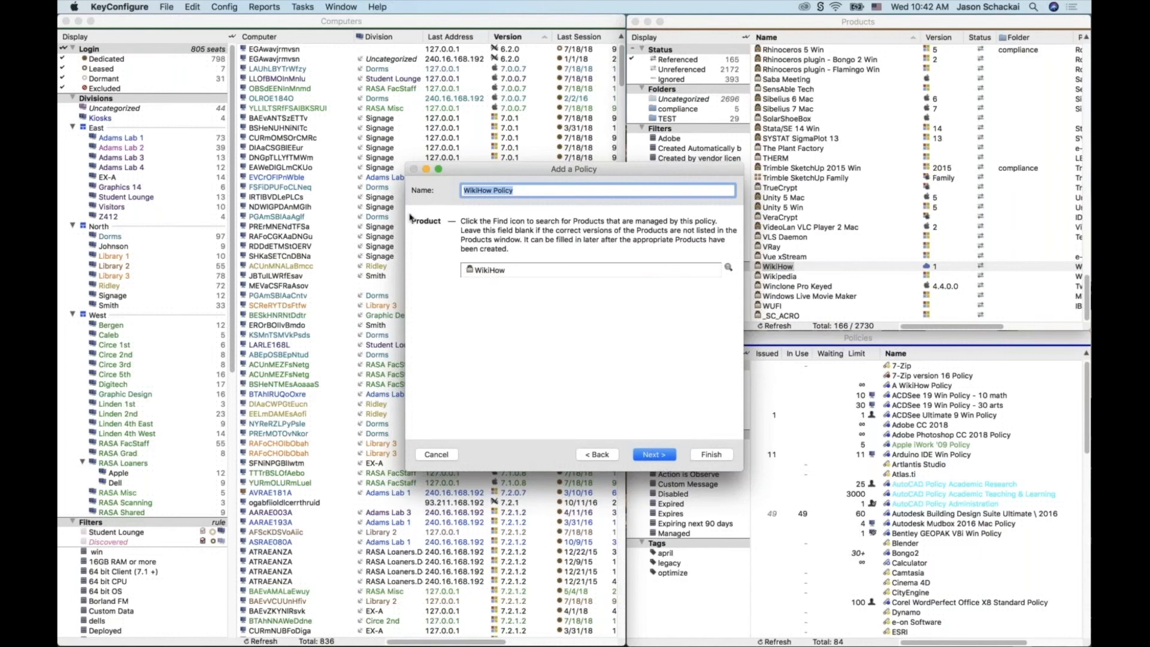
left_click(446, 456)
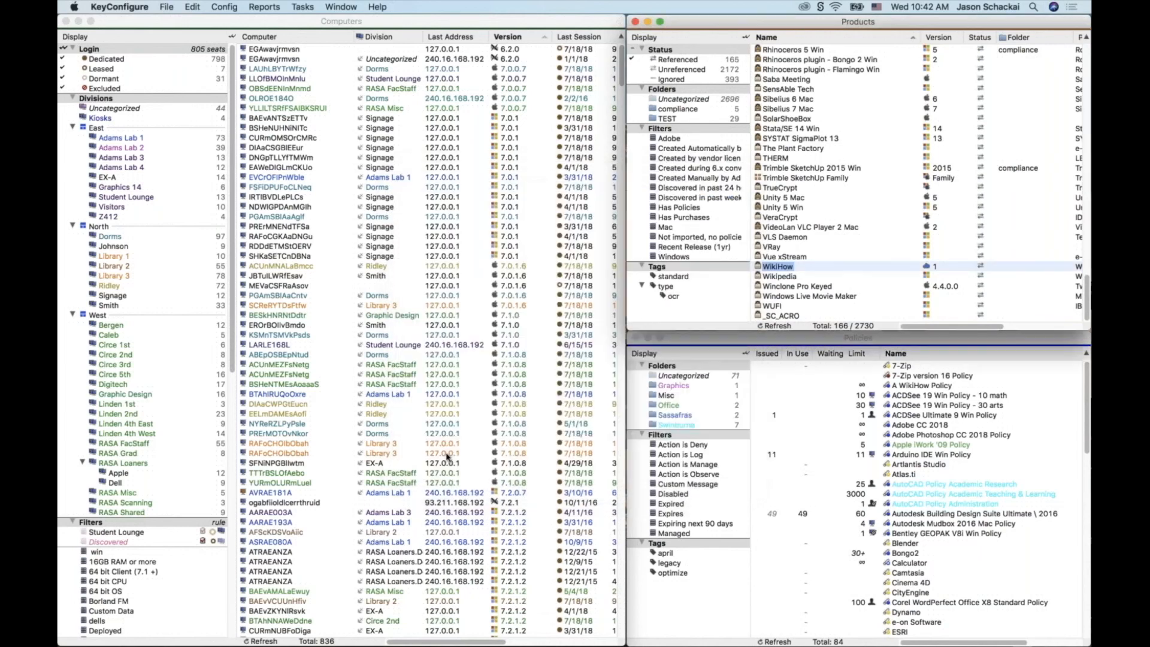
- Set the enforcement of A WikiHow Policy to None, save the change and select the policy in the Policies list
left_click(922, 386)
double_click(923, 388)
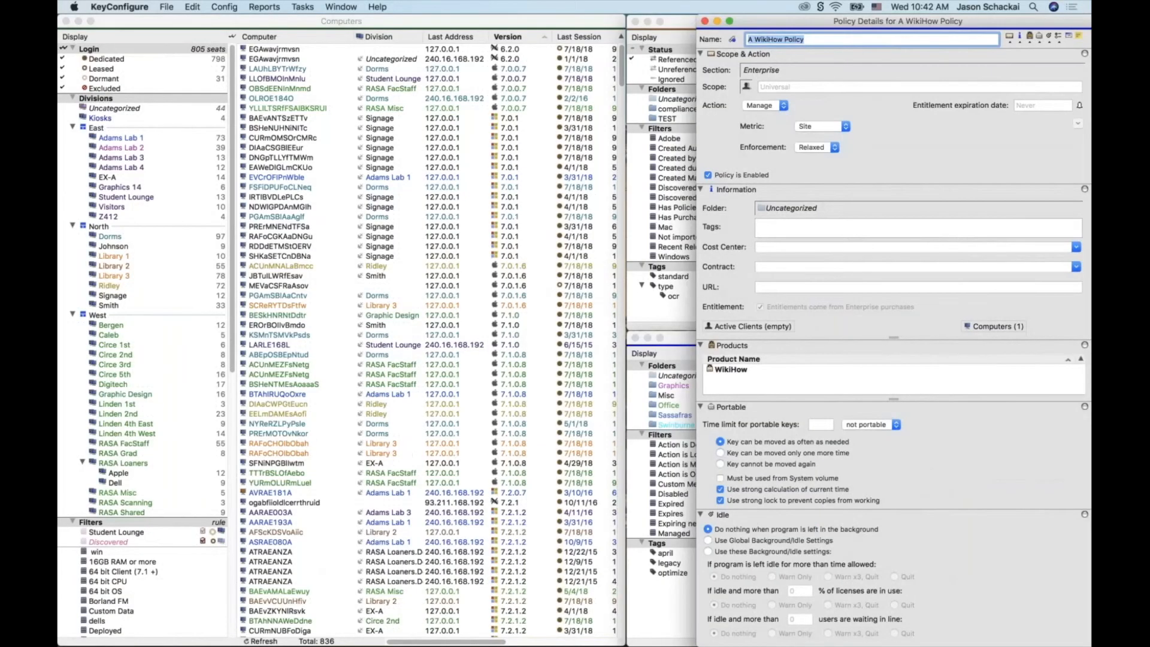
left_click_drag(971, 20, 684, 5)
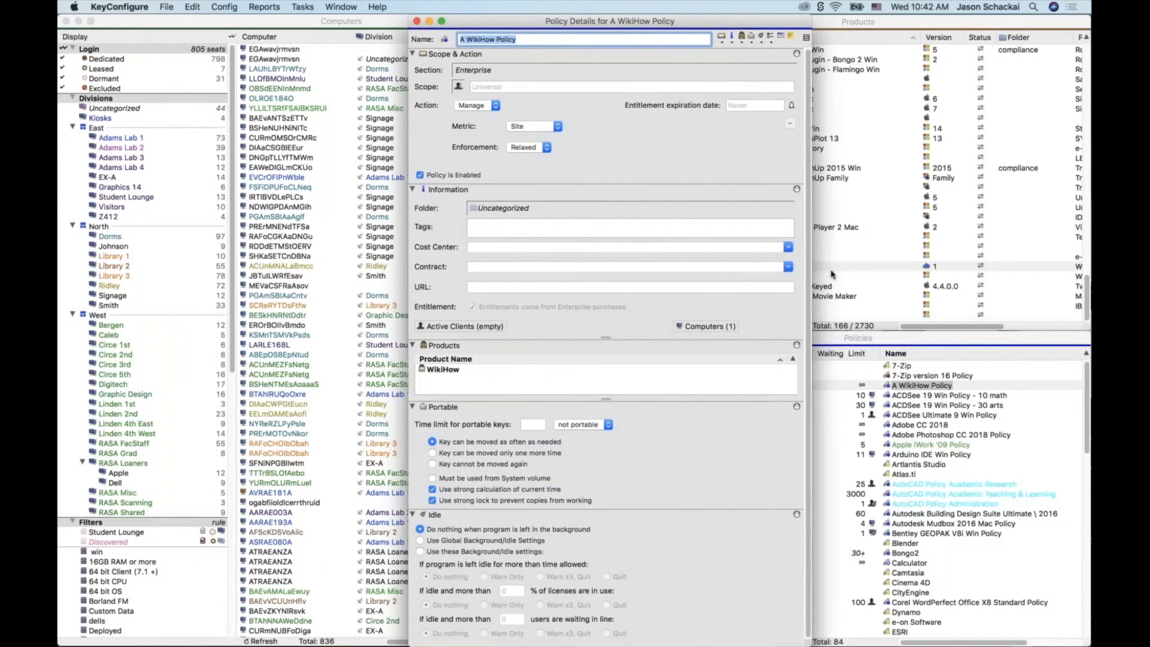
left_click_drag(595, 20, 520, 20)
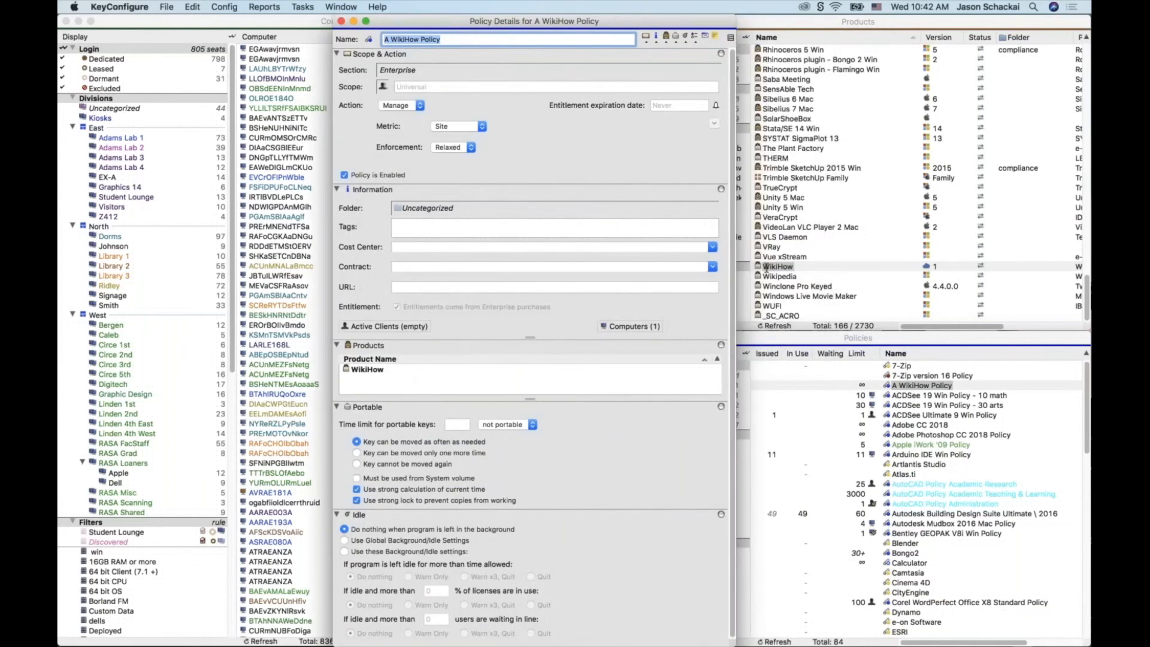
left_click(469, 148)
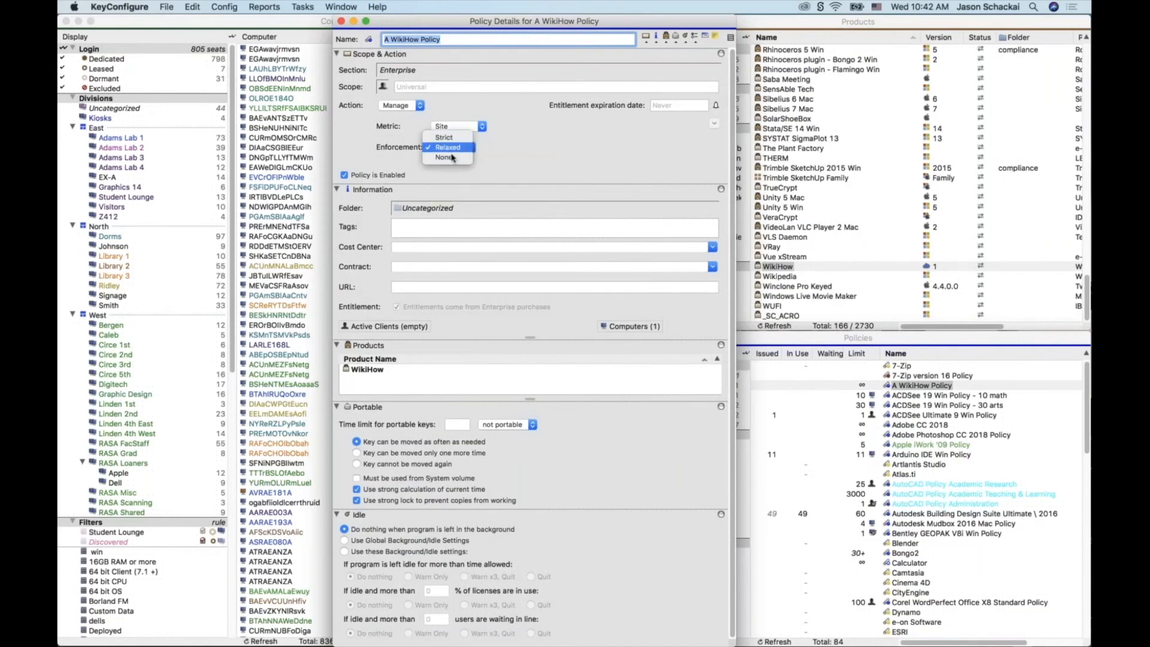
left_click(444, 157)
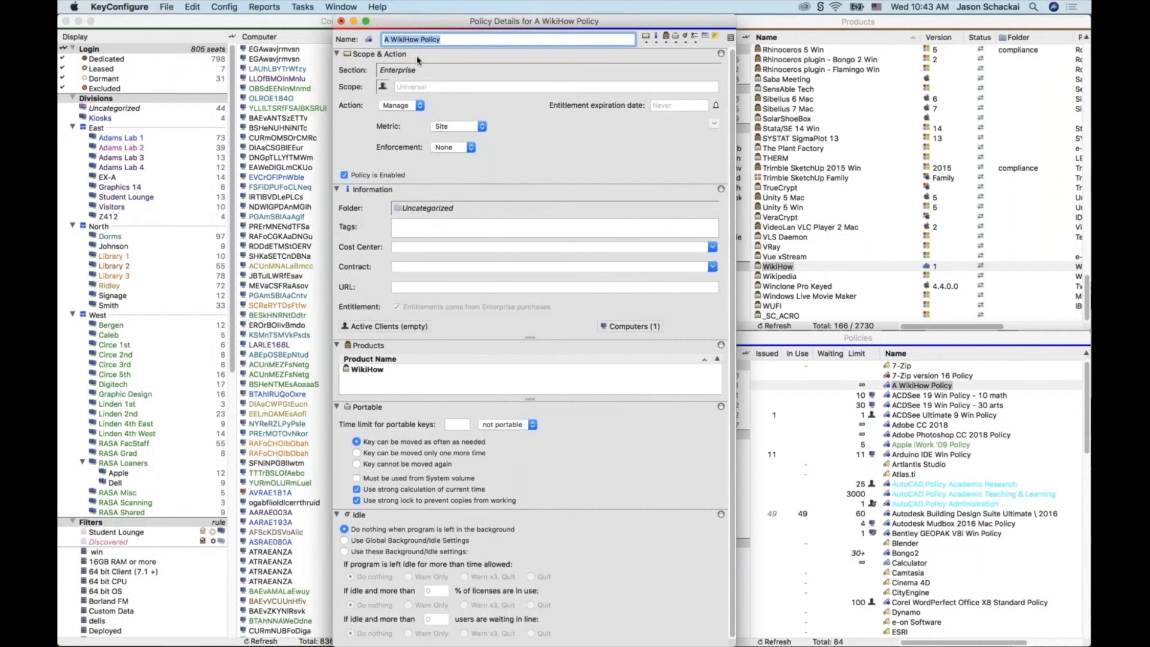
left_click(342, 21)
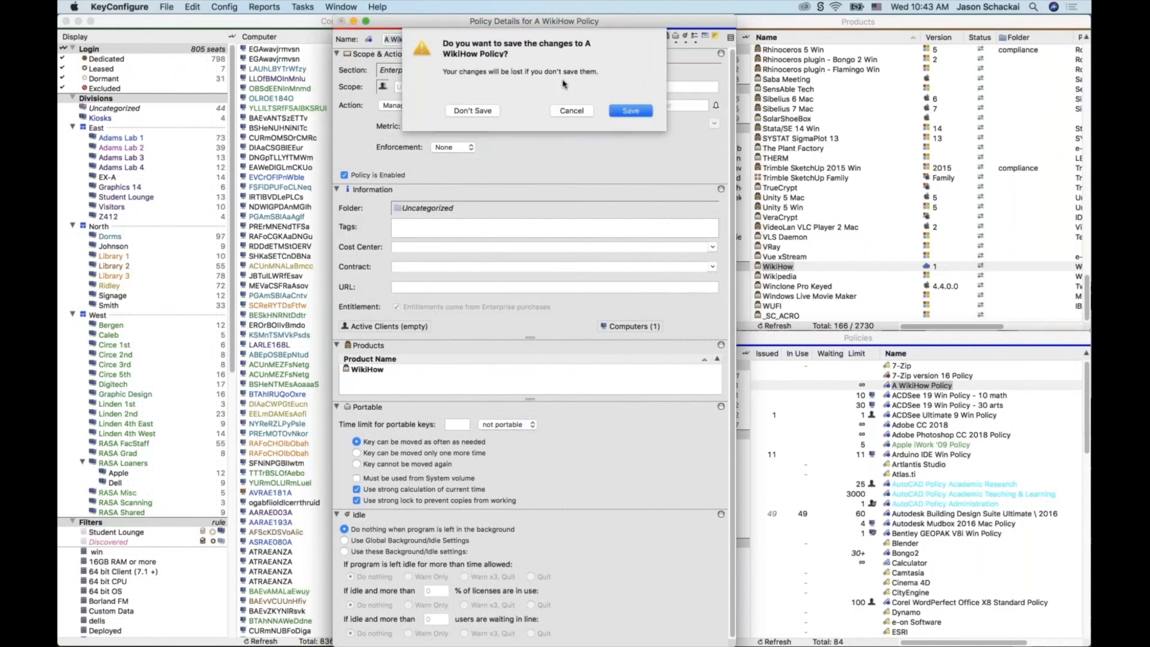
left_click(629, 112)
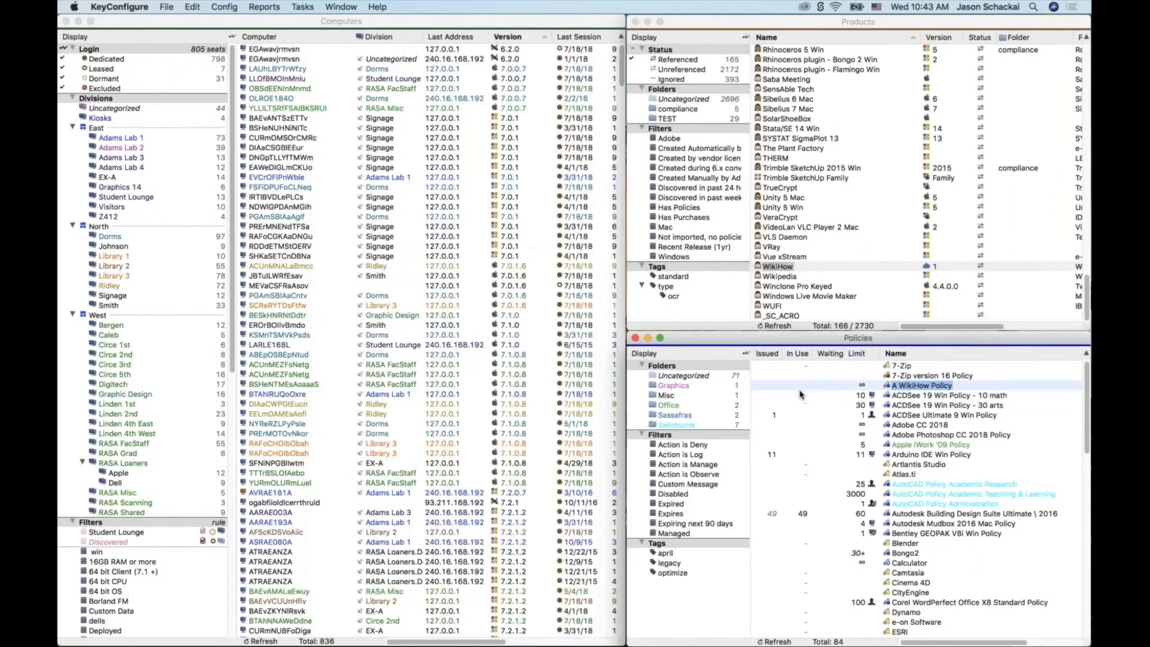
left_click(859, 388)
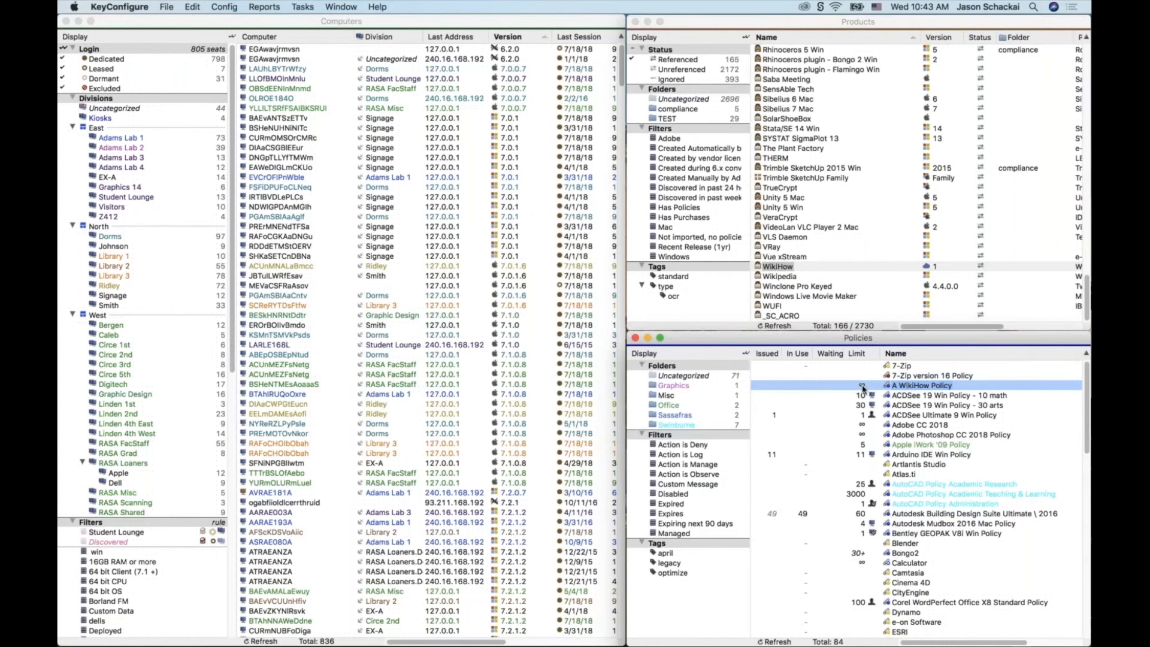
key("Return")
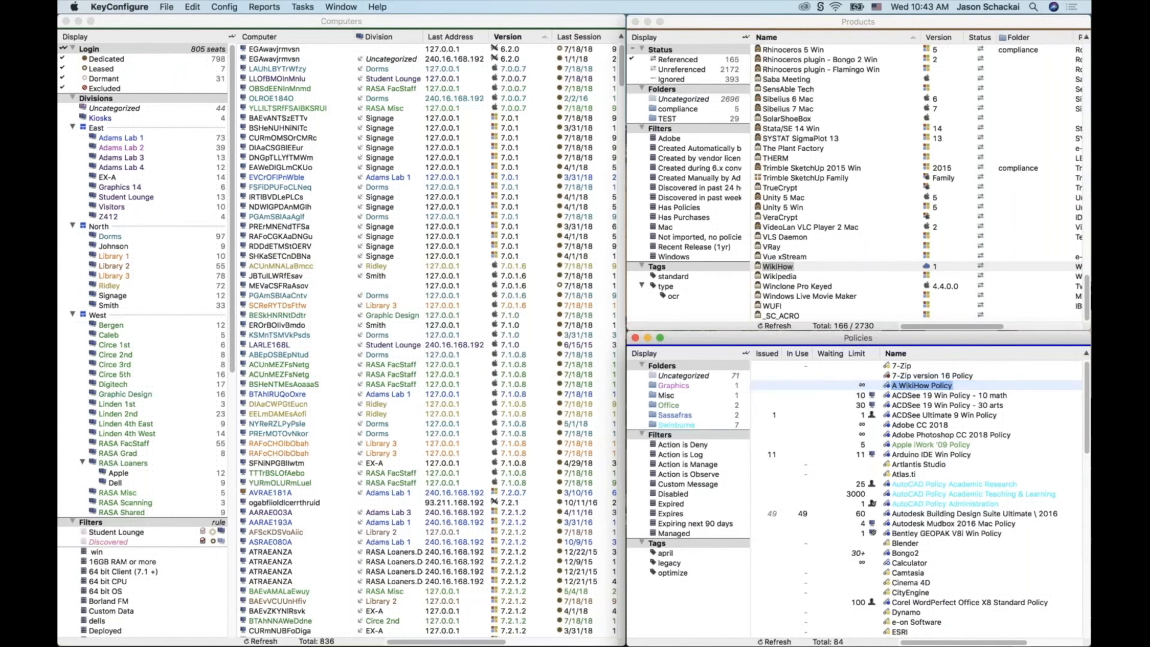
- Switch to Safari, load wikihow.com in a new tab, and minimize the browser to return to the Policies list
key("super+Tab")
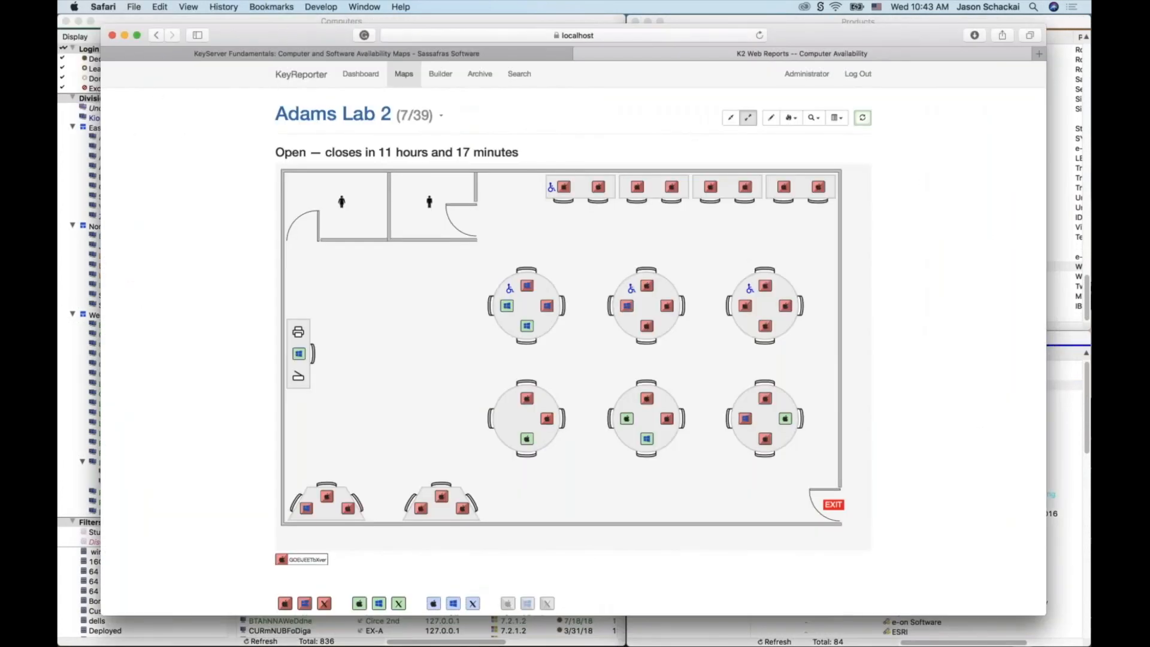
left_click(1039, 53)
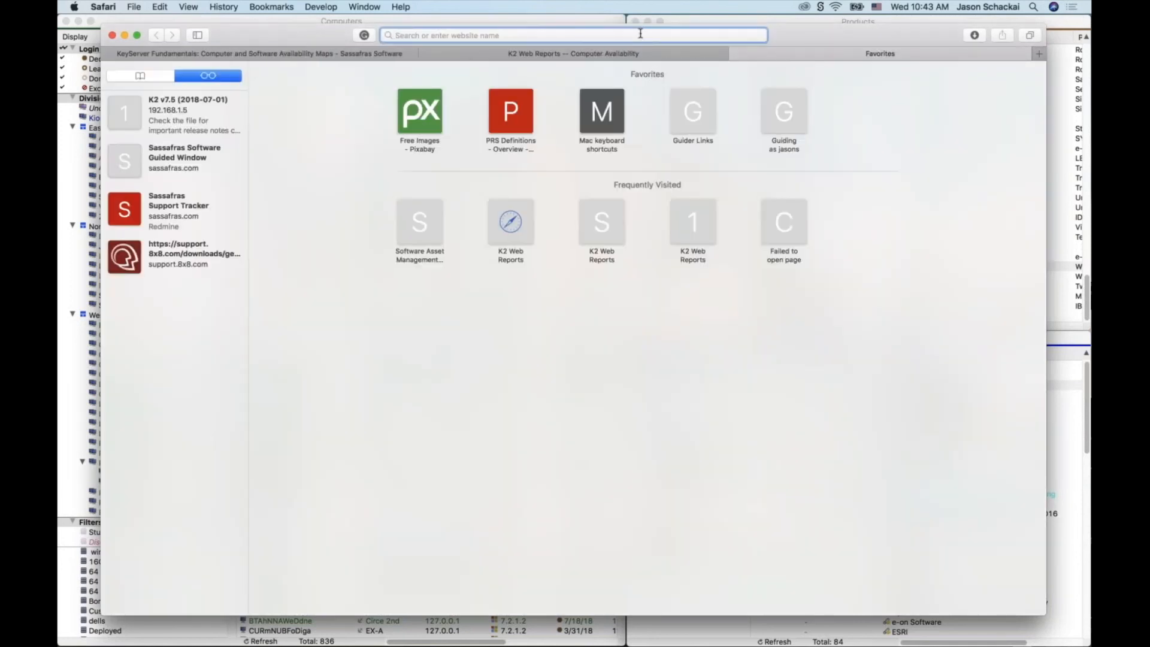
type("wiki")
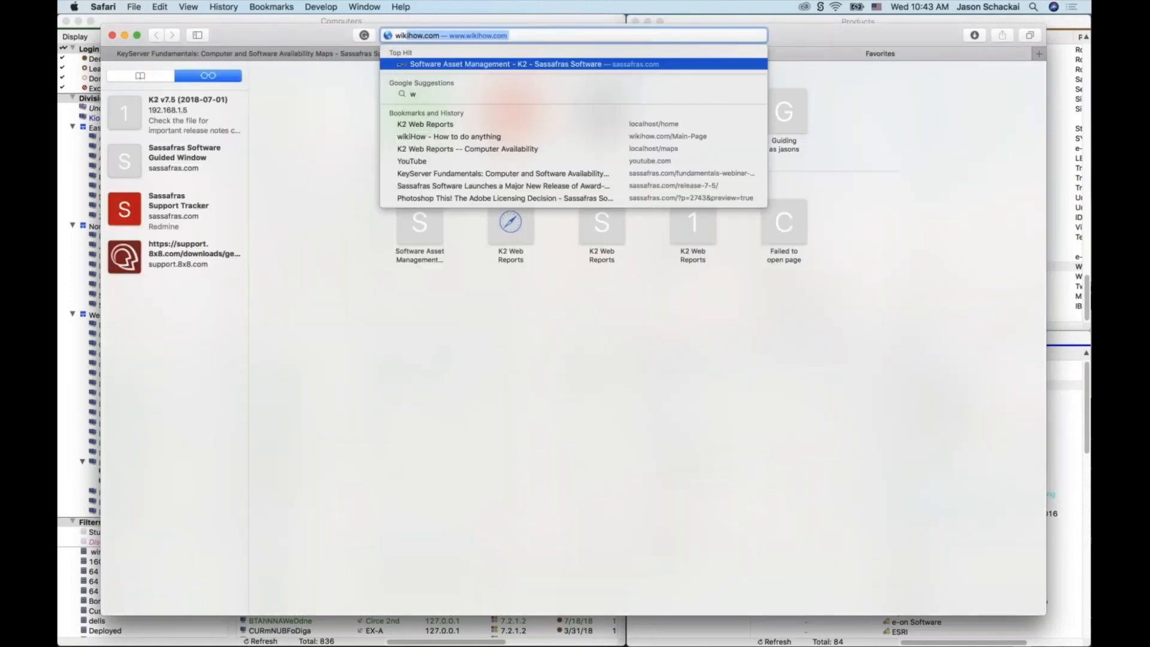
type("how.com")
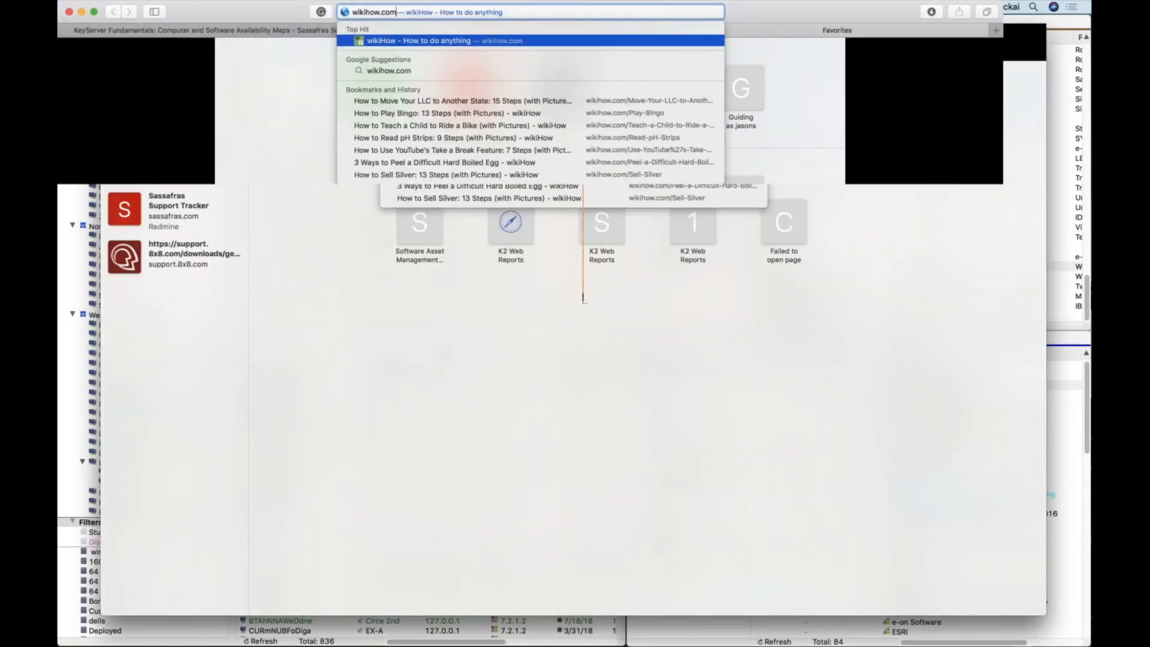
key("Return")
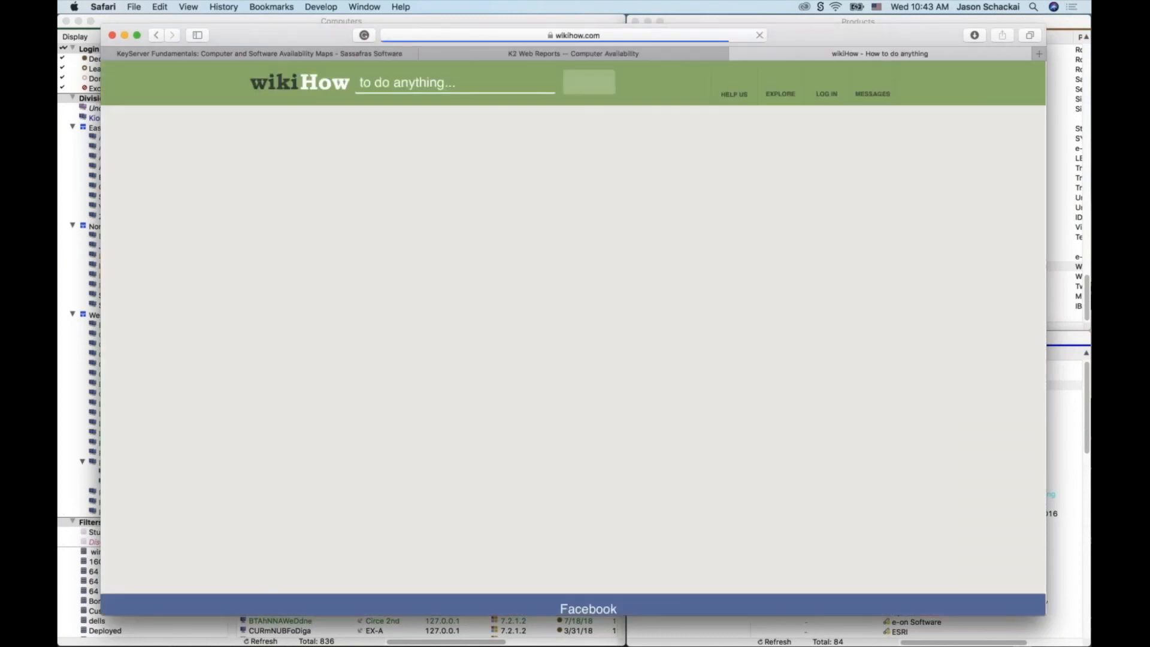
scroll(652, 304, "down", 5)
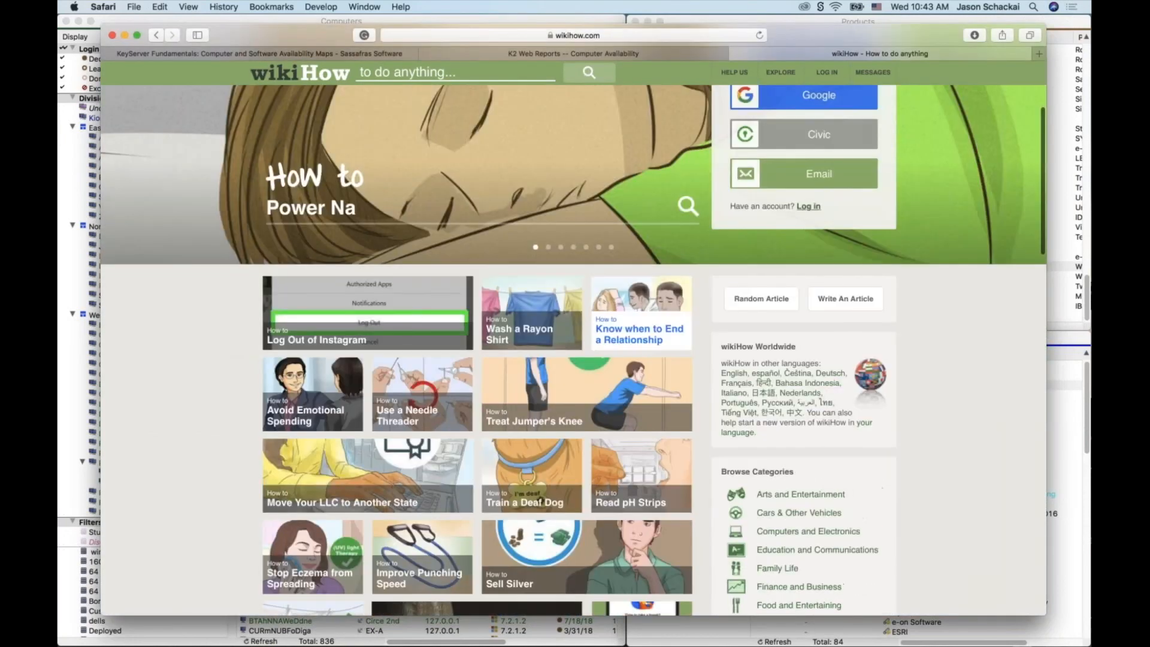
left_click(125, 34)
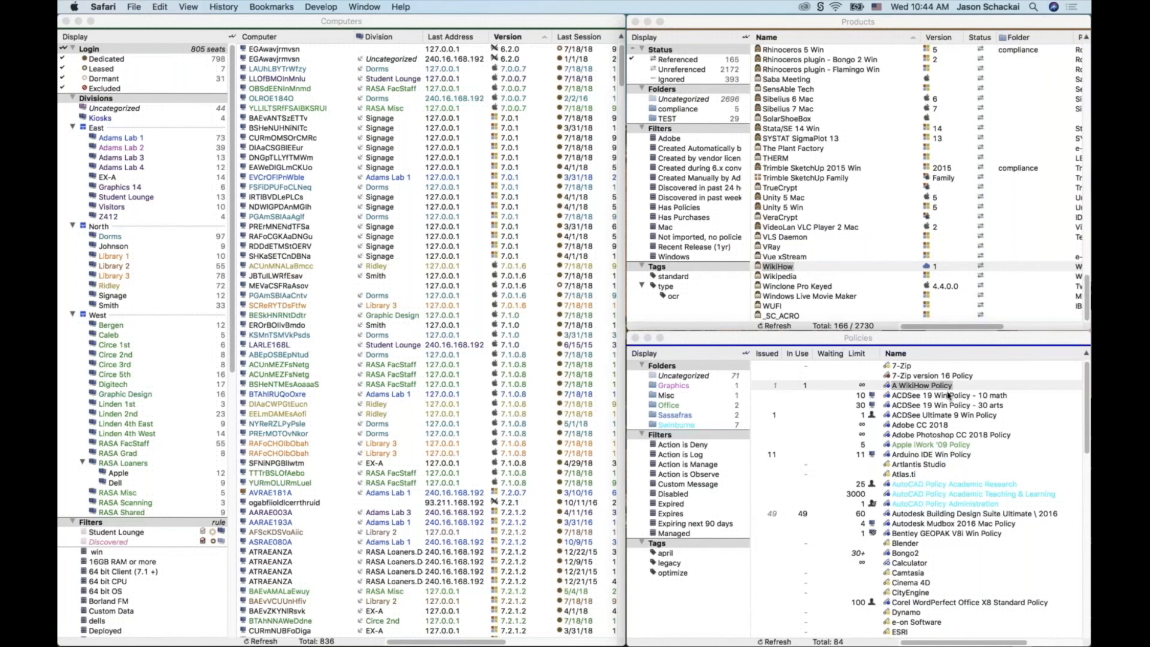
- Open the details of the RASA Misc computer with client version 7.0.7, hide and restore the Purchase section, and close the details
left_click(289, 109)
double_click(290, 111)
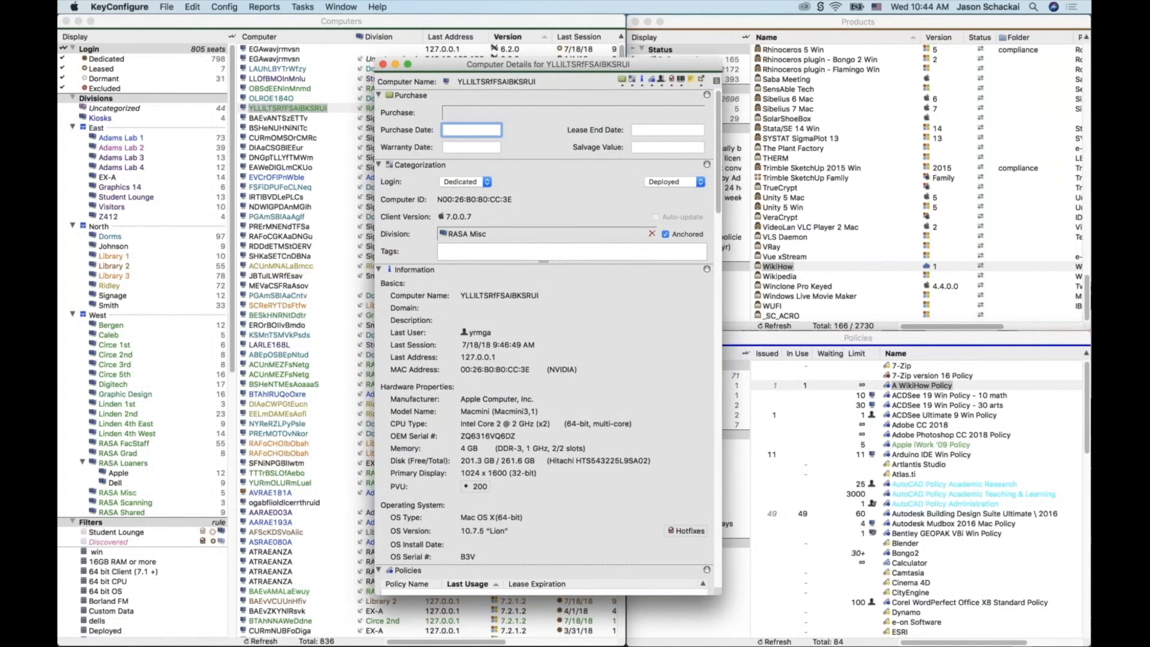
left_click(621, 80)
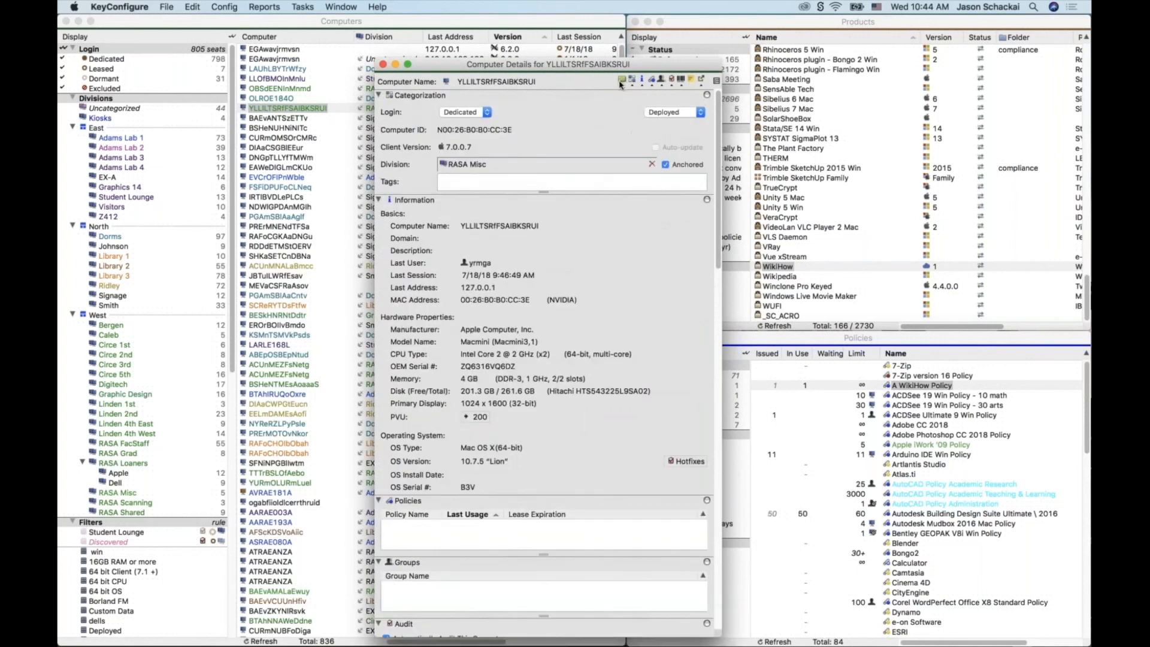
left_click(620, 81)
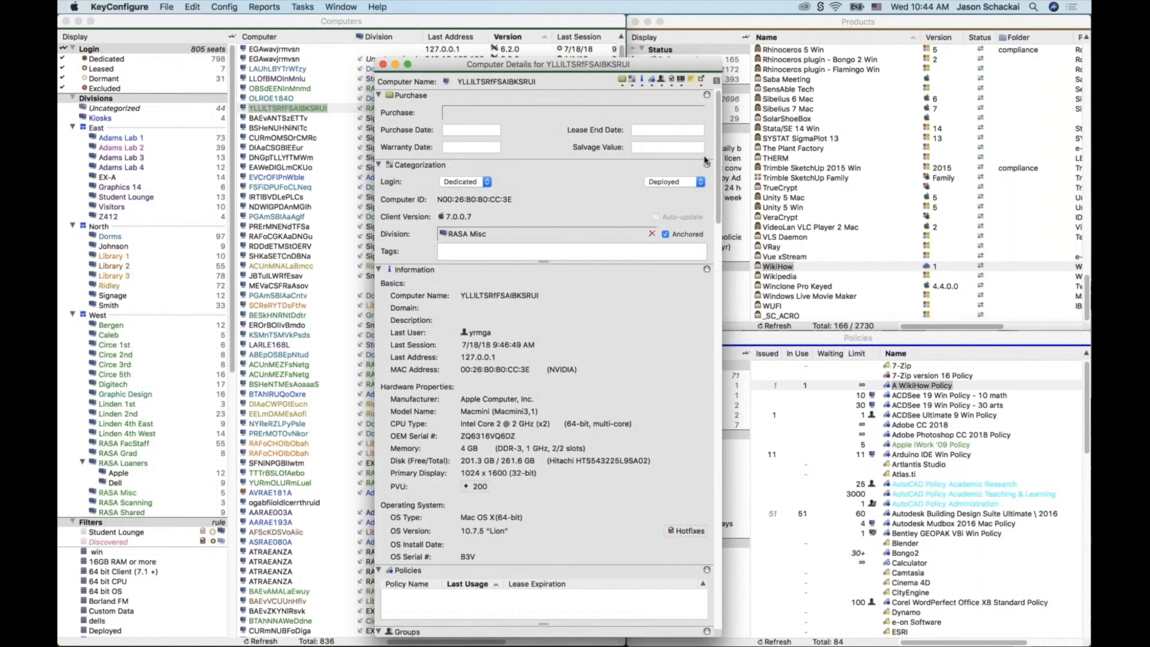
left_click(382, 65)
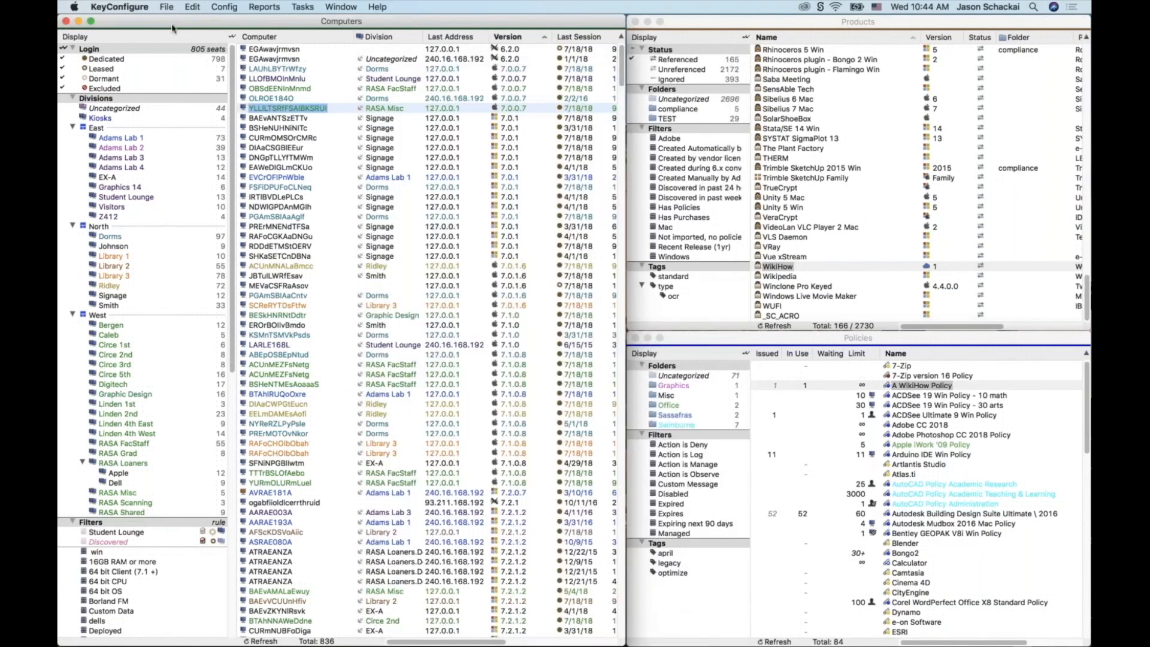
left_click(119, 7)
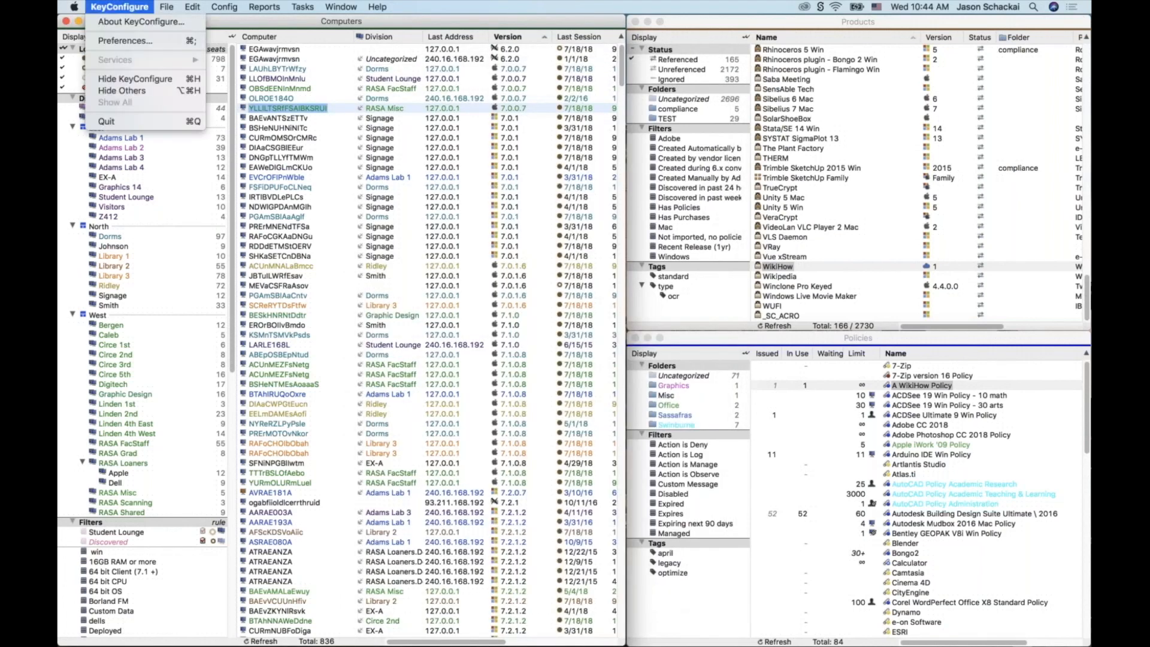
left_click(500, 7)
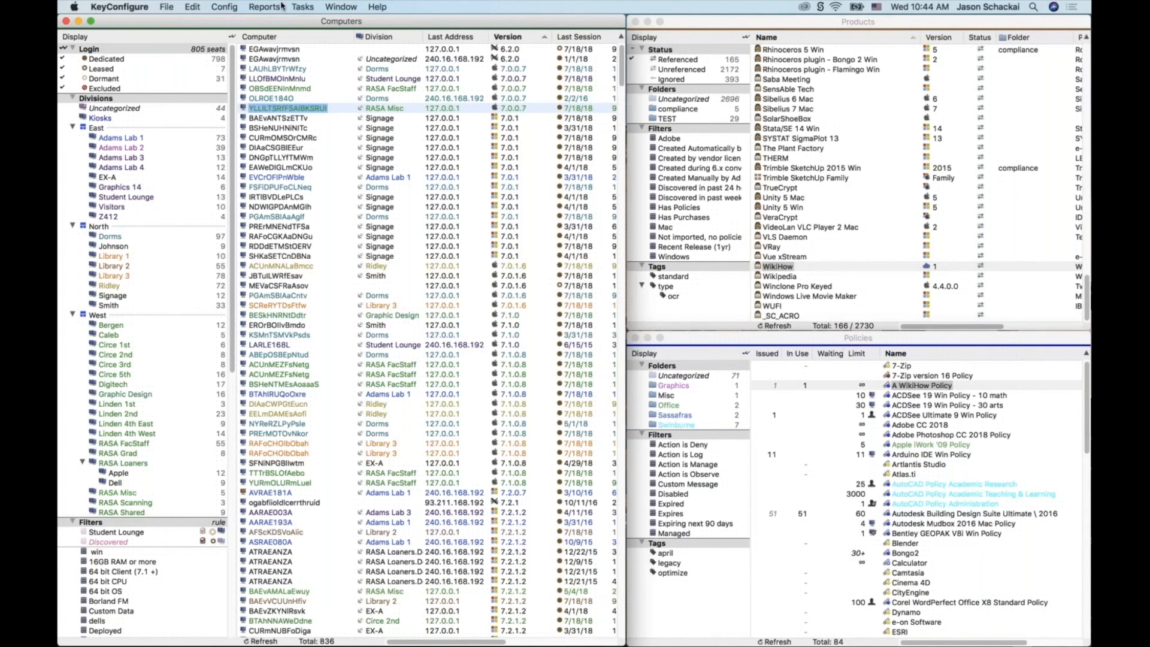
- Open the Packages window, examine the package names and their associated products, and close the window
left_click(331, 8)
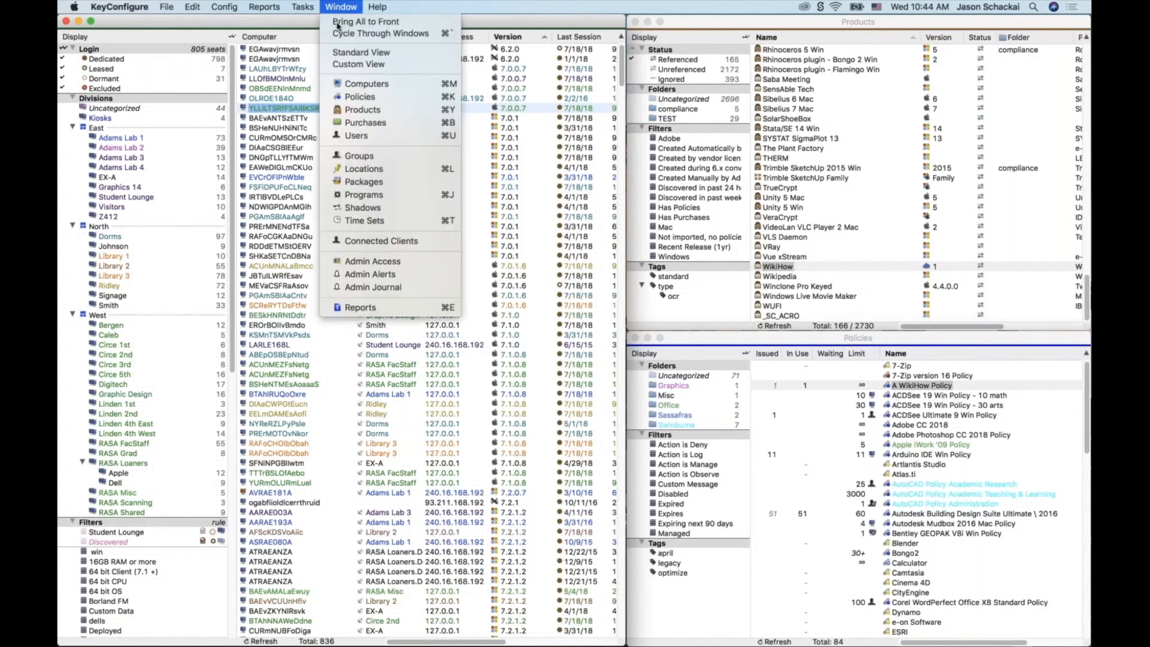
left_click(376, 185)
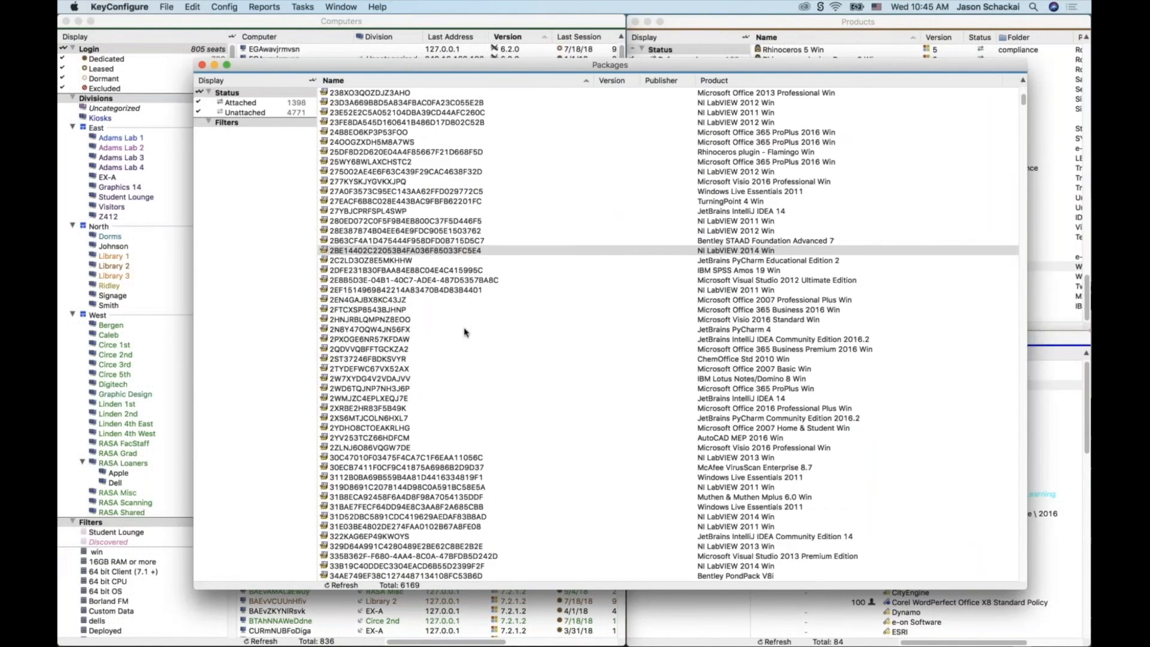
scroll(464, 332, "down", 10)
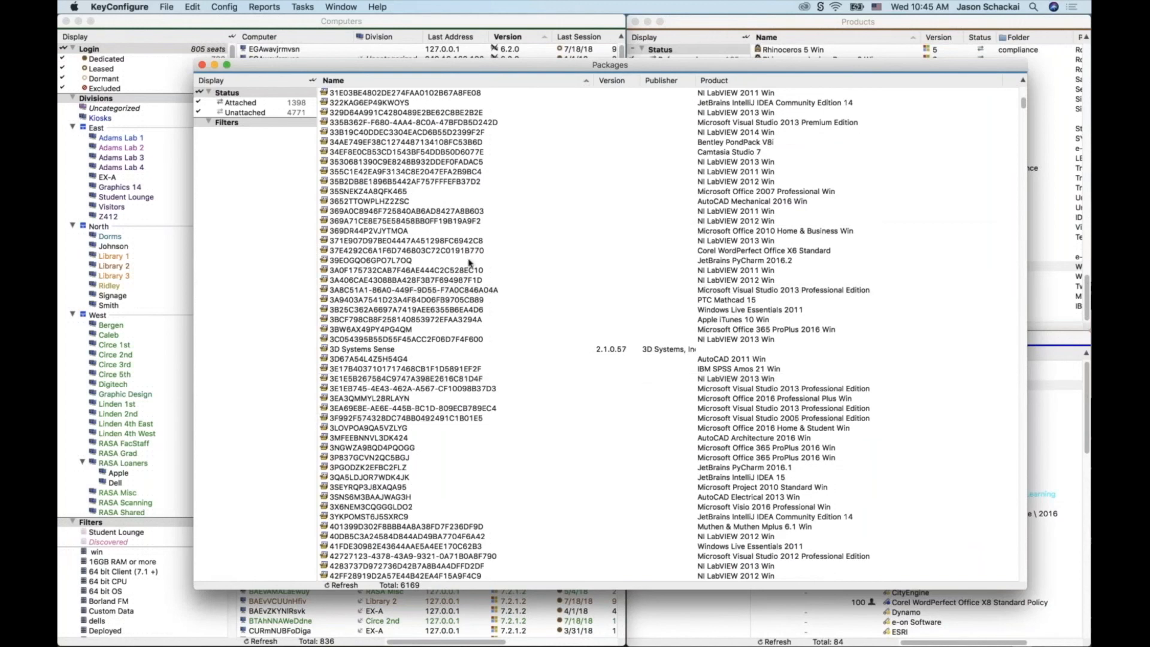
scroll(470, 262, "down", 10)
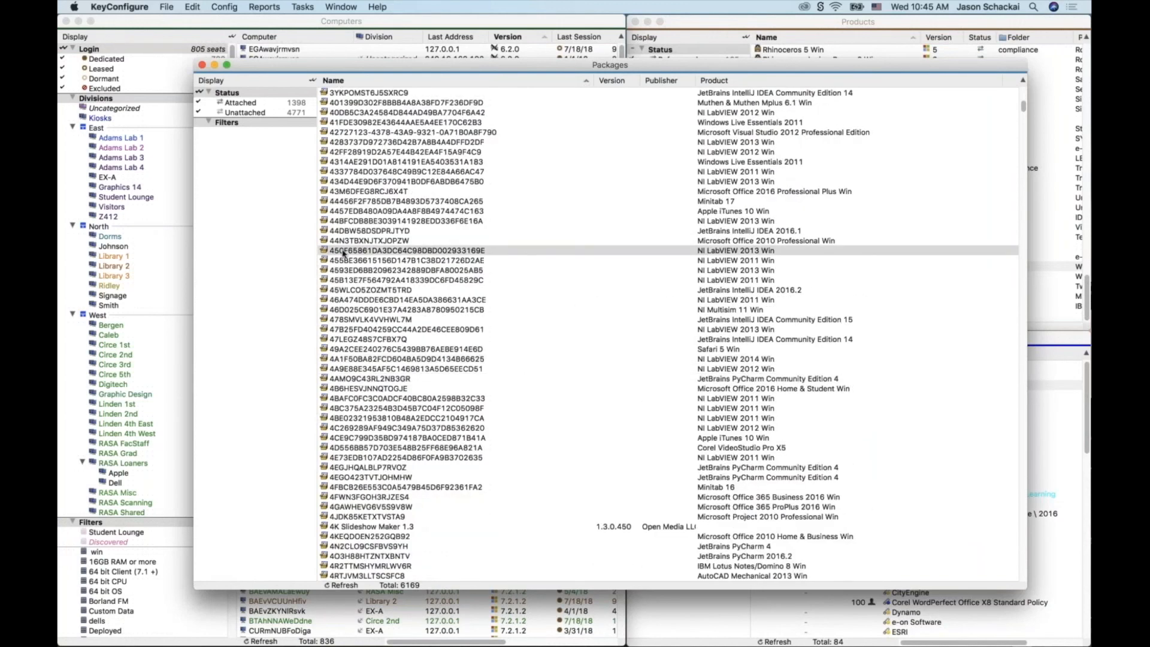
left_click(202, 65)
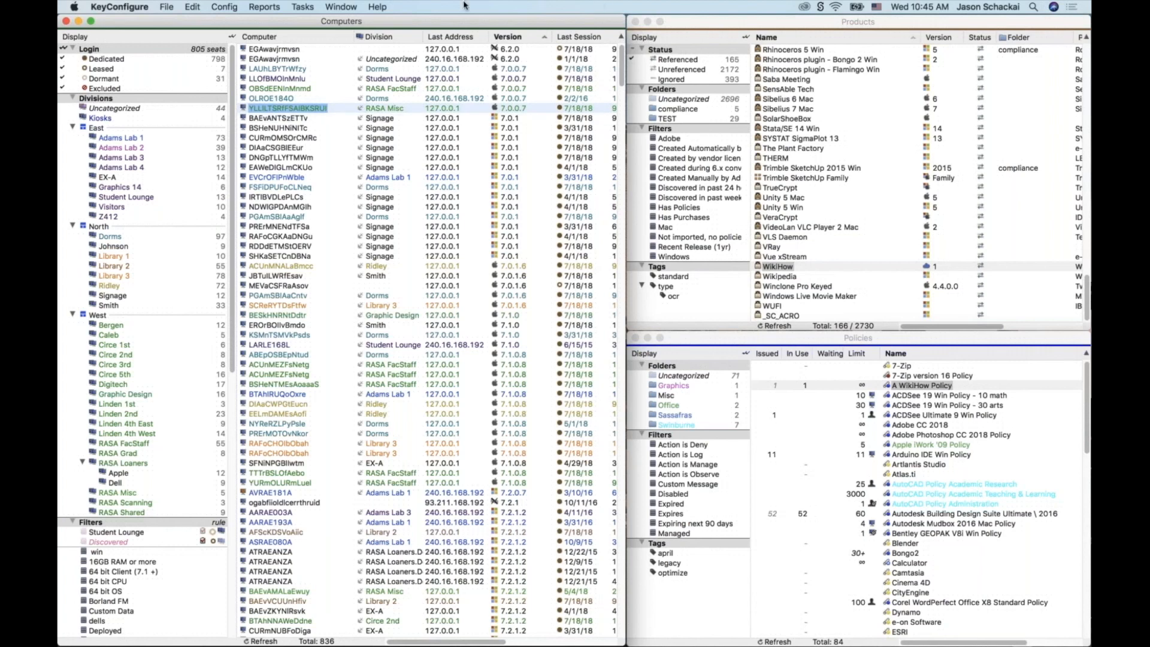
- Review the KeyAccess version control settings for old versions, Mac OS X, Windows i386 and Windows x64 without changing anything
left_click(234, 8)
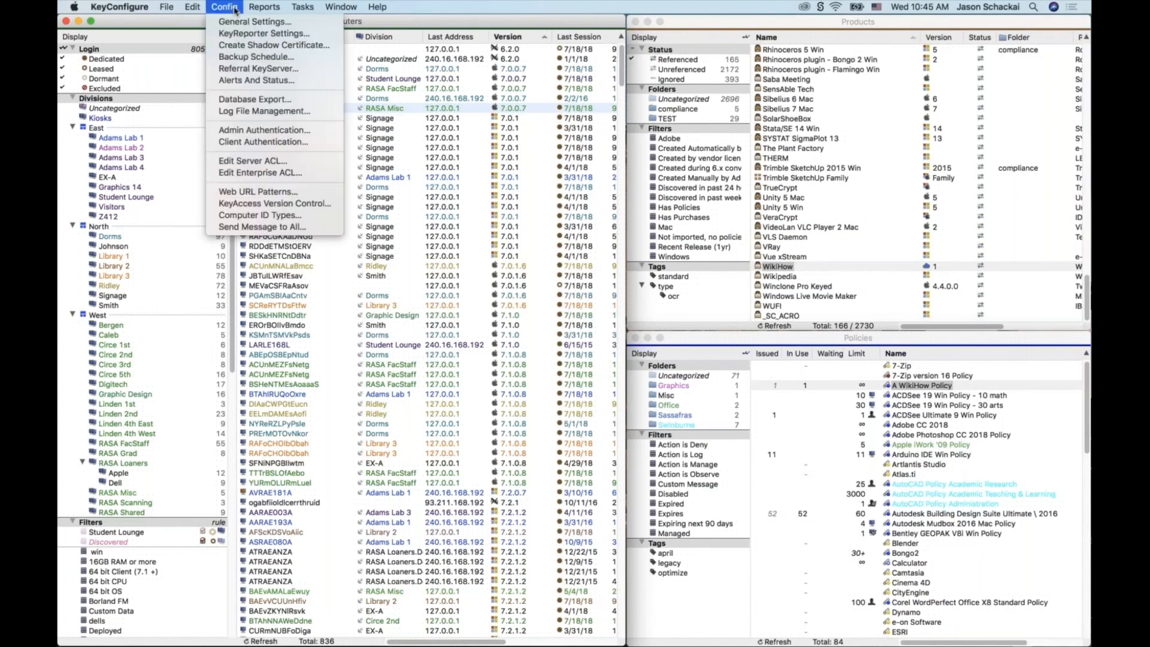
left_click(305, 207)
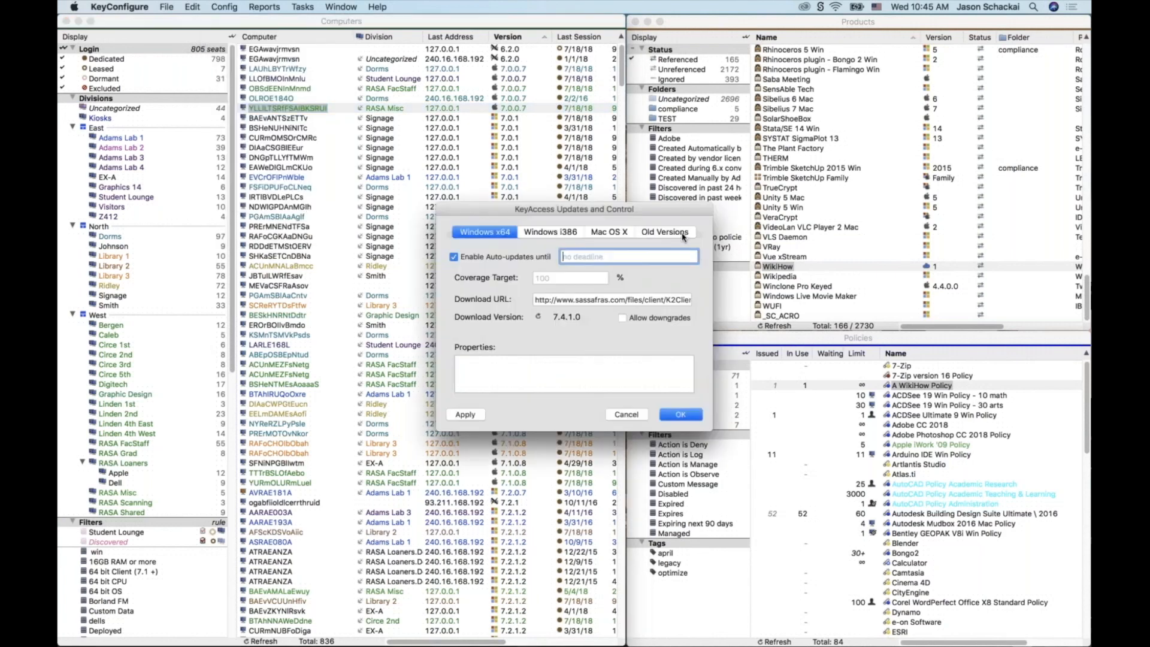
left_click(684, 236)
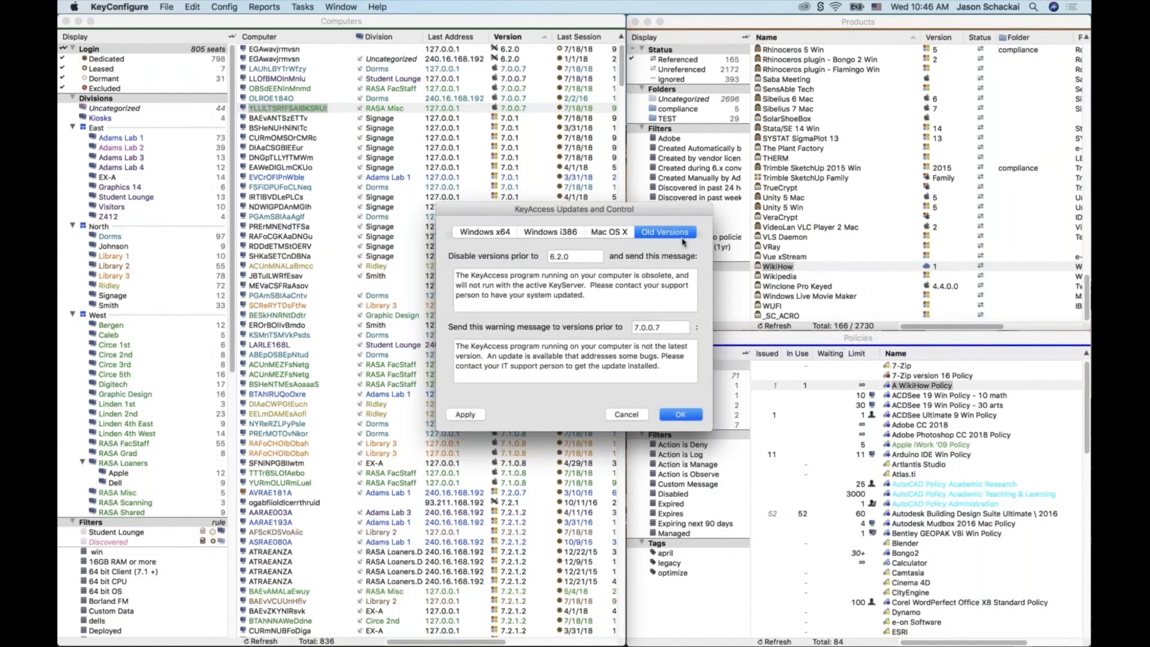
left_click(600, 238)
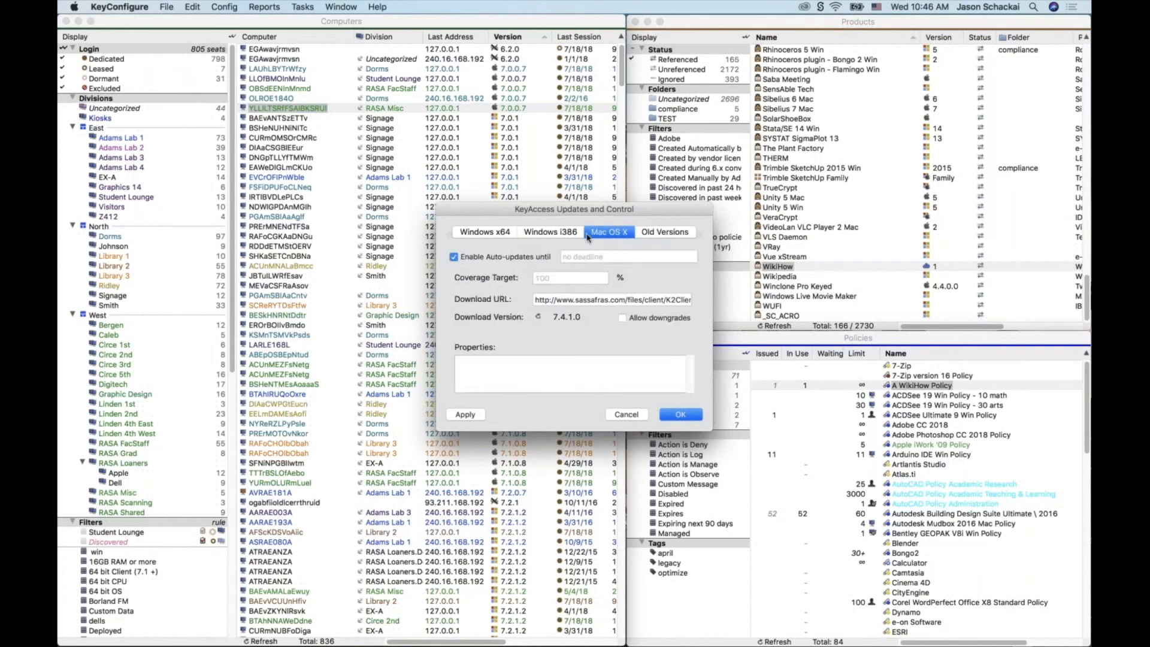
left_click(567, 237)
left_click(499, 237)
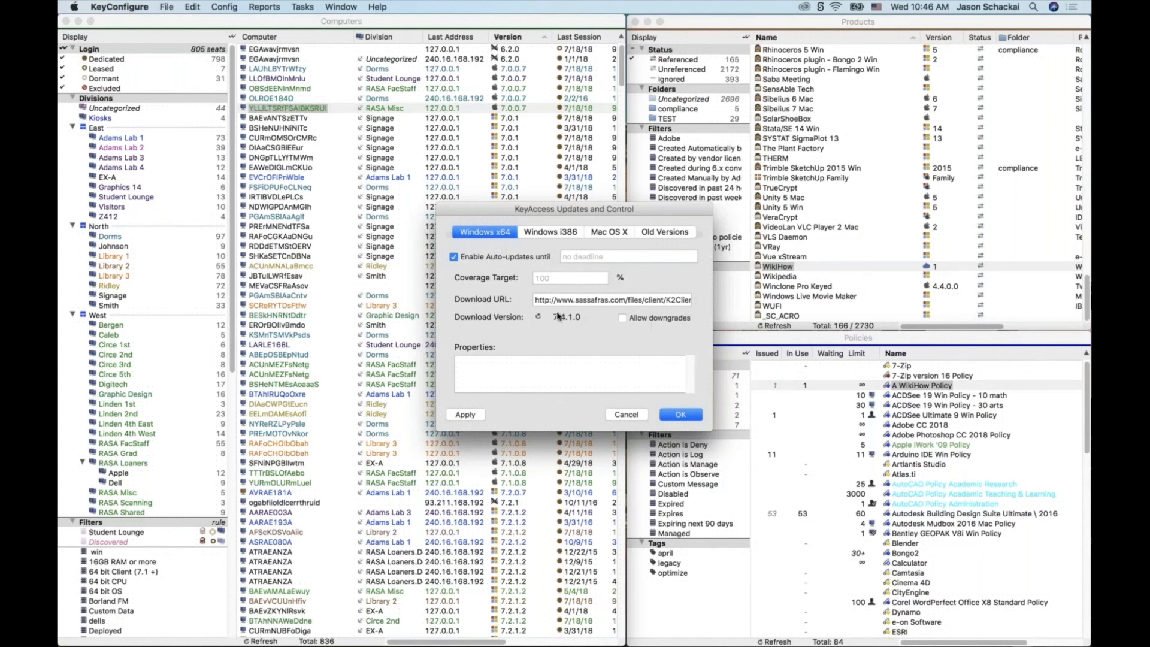
left_click(626, 414)
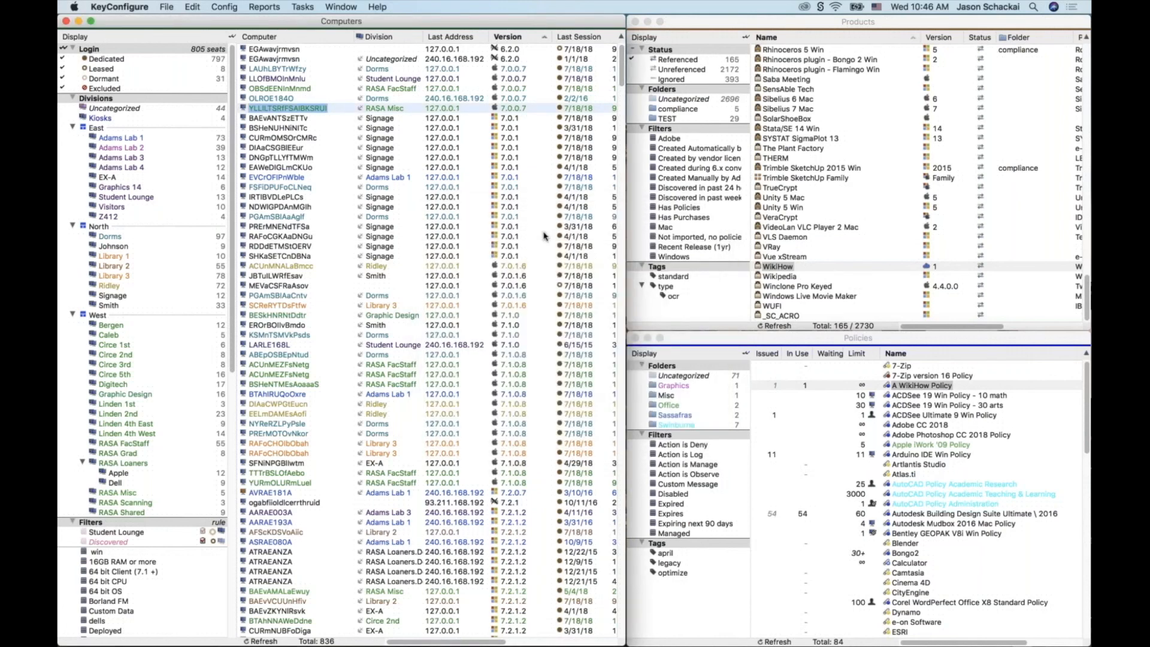